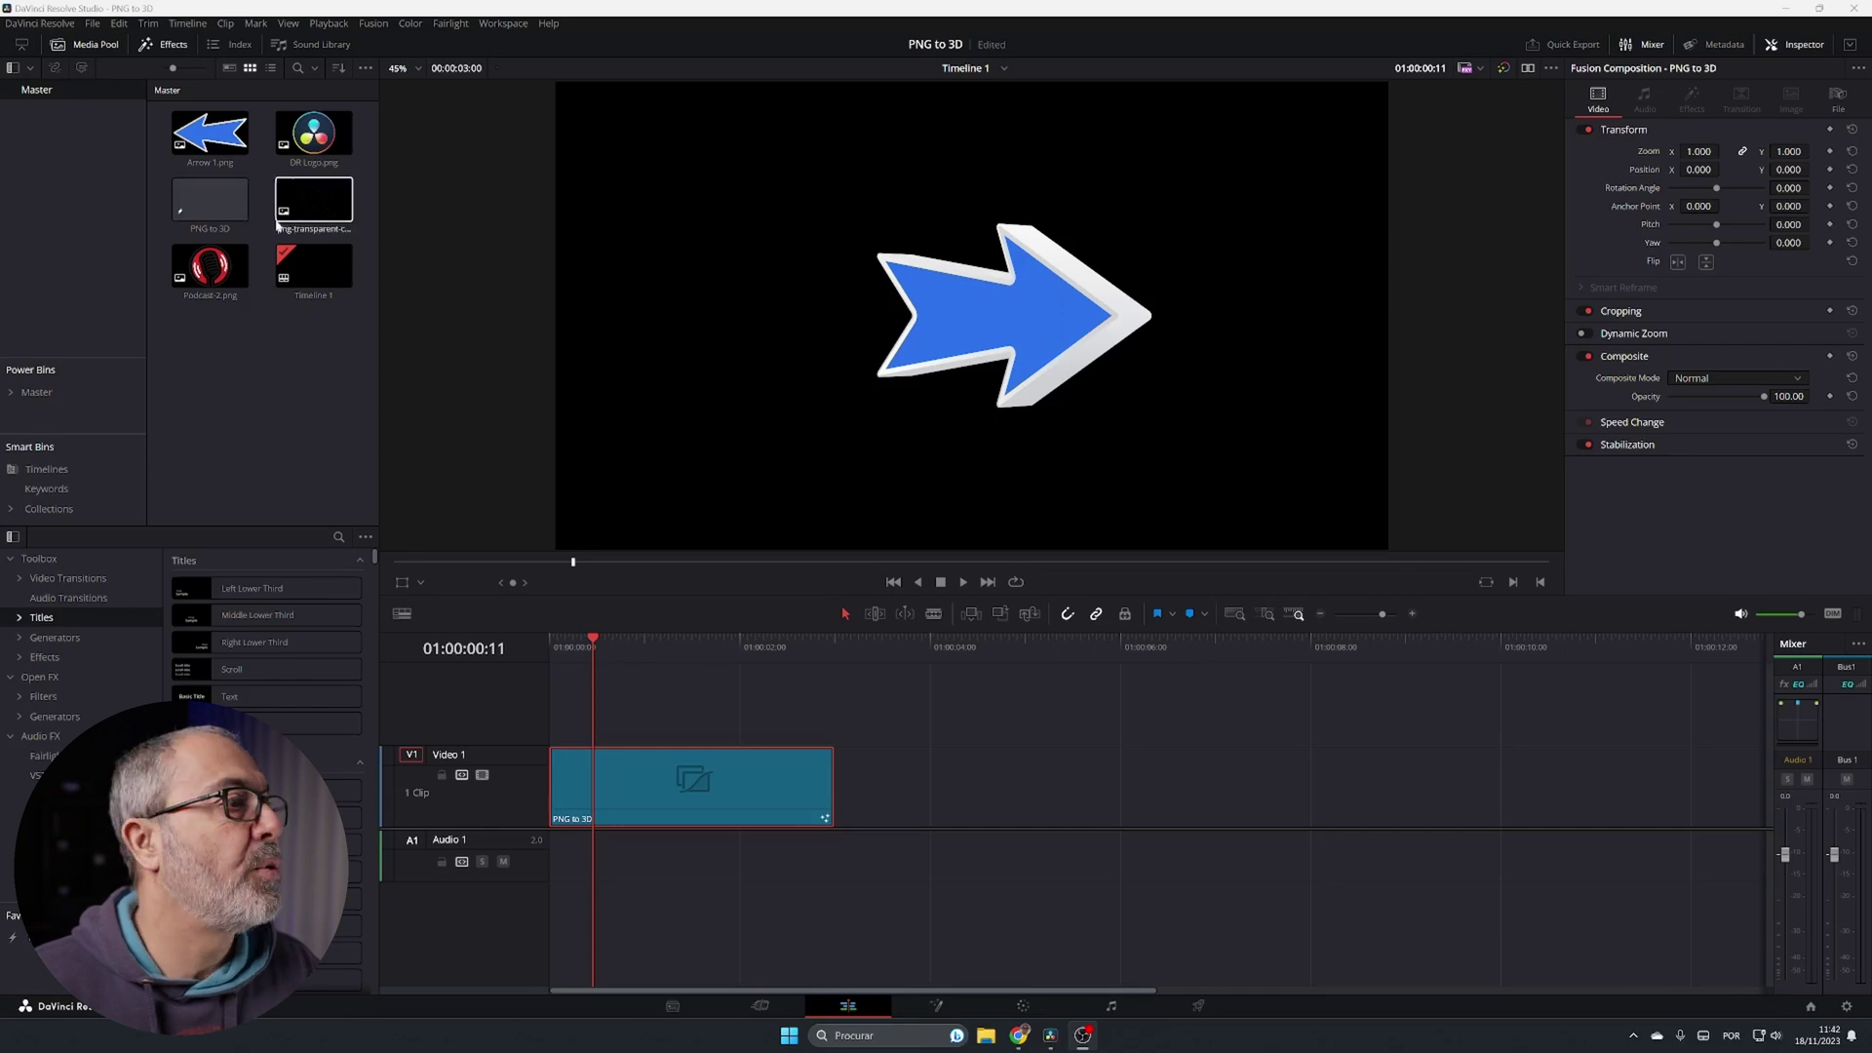
# - Preview the Arrow 1.png image from the media pool
pyautogui.doubleClick(210, 136)
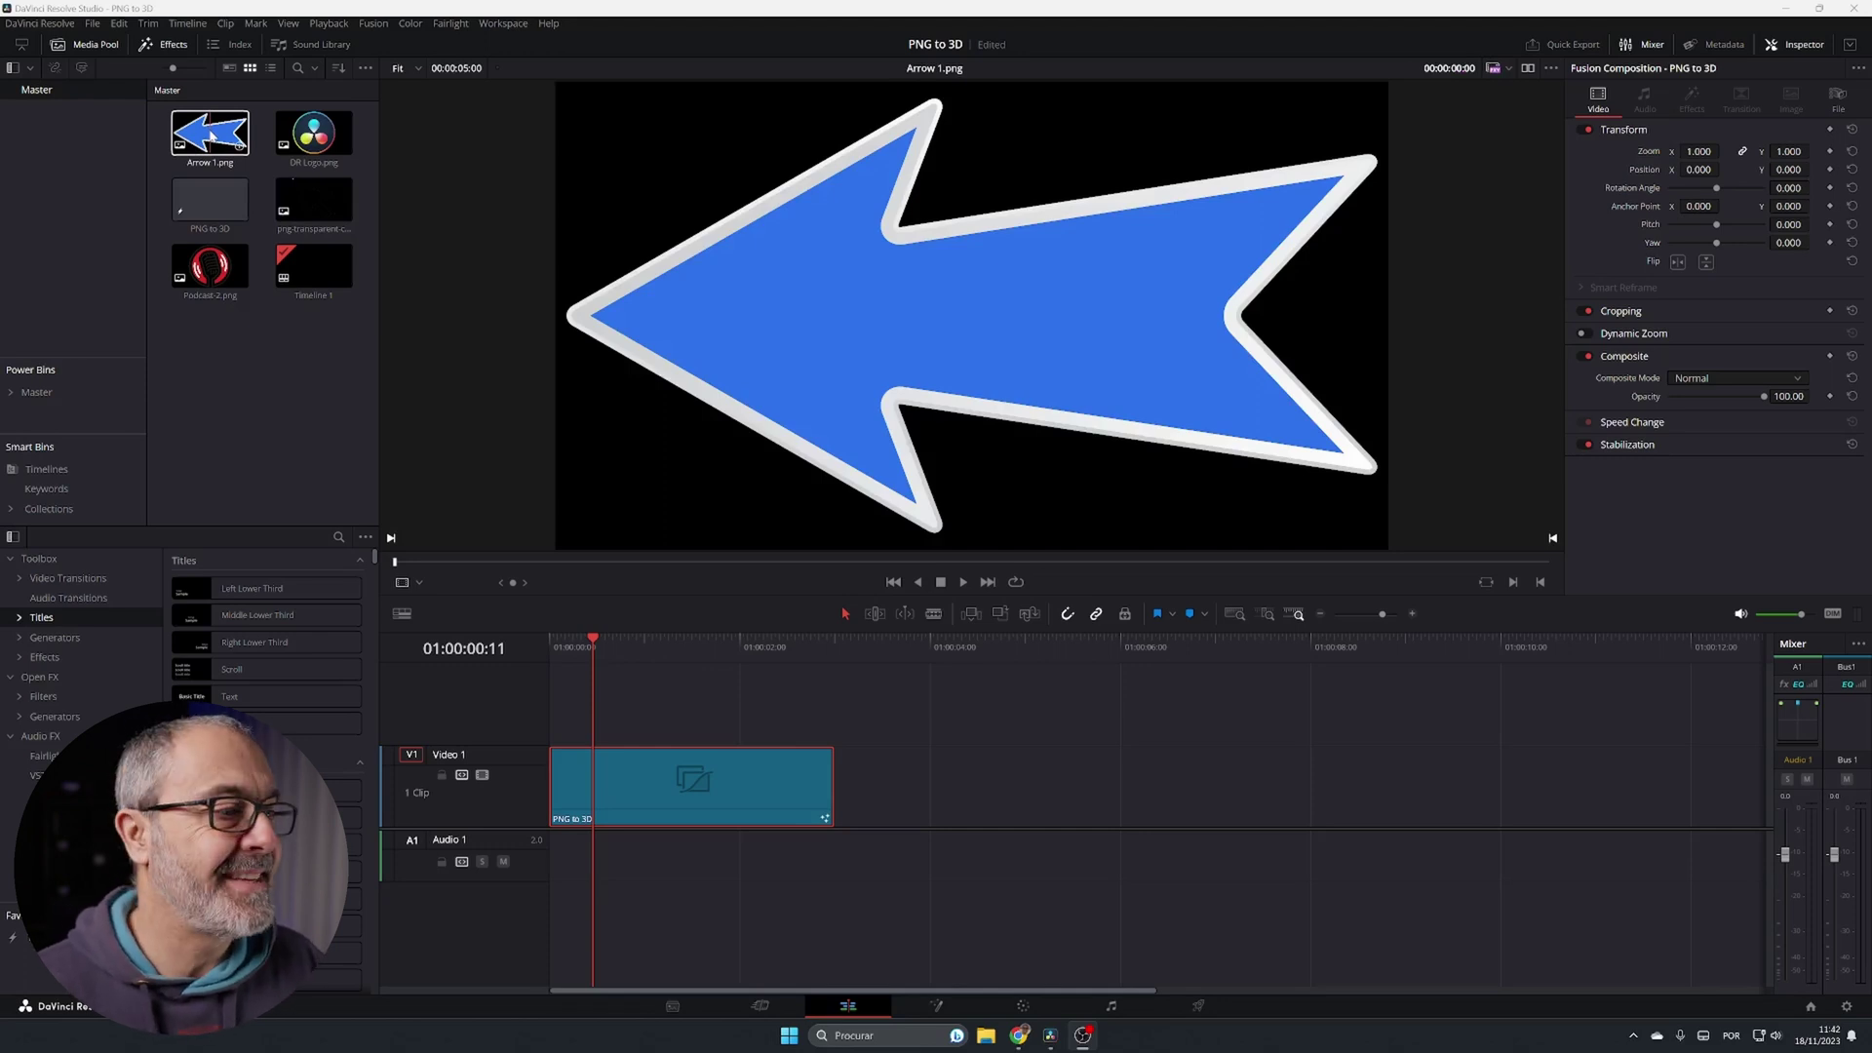
pyautogui.click(312, 90)
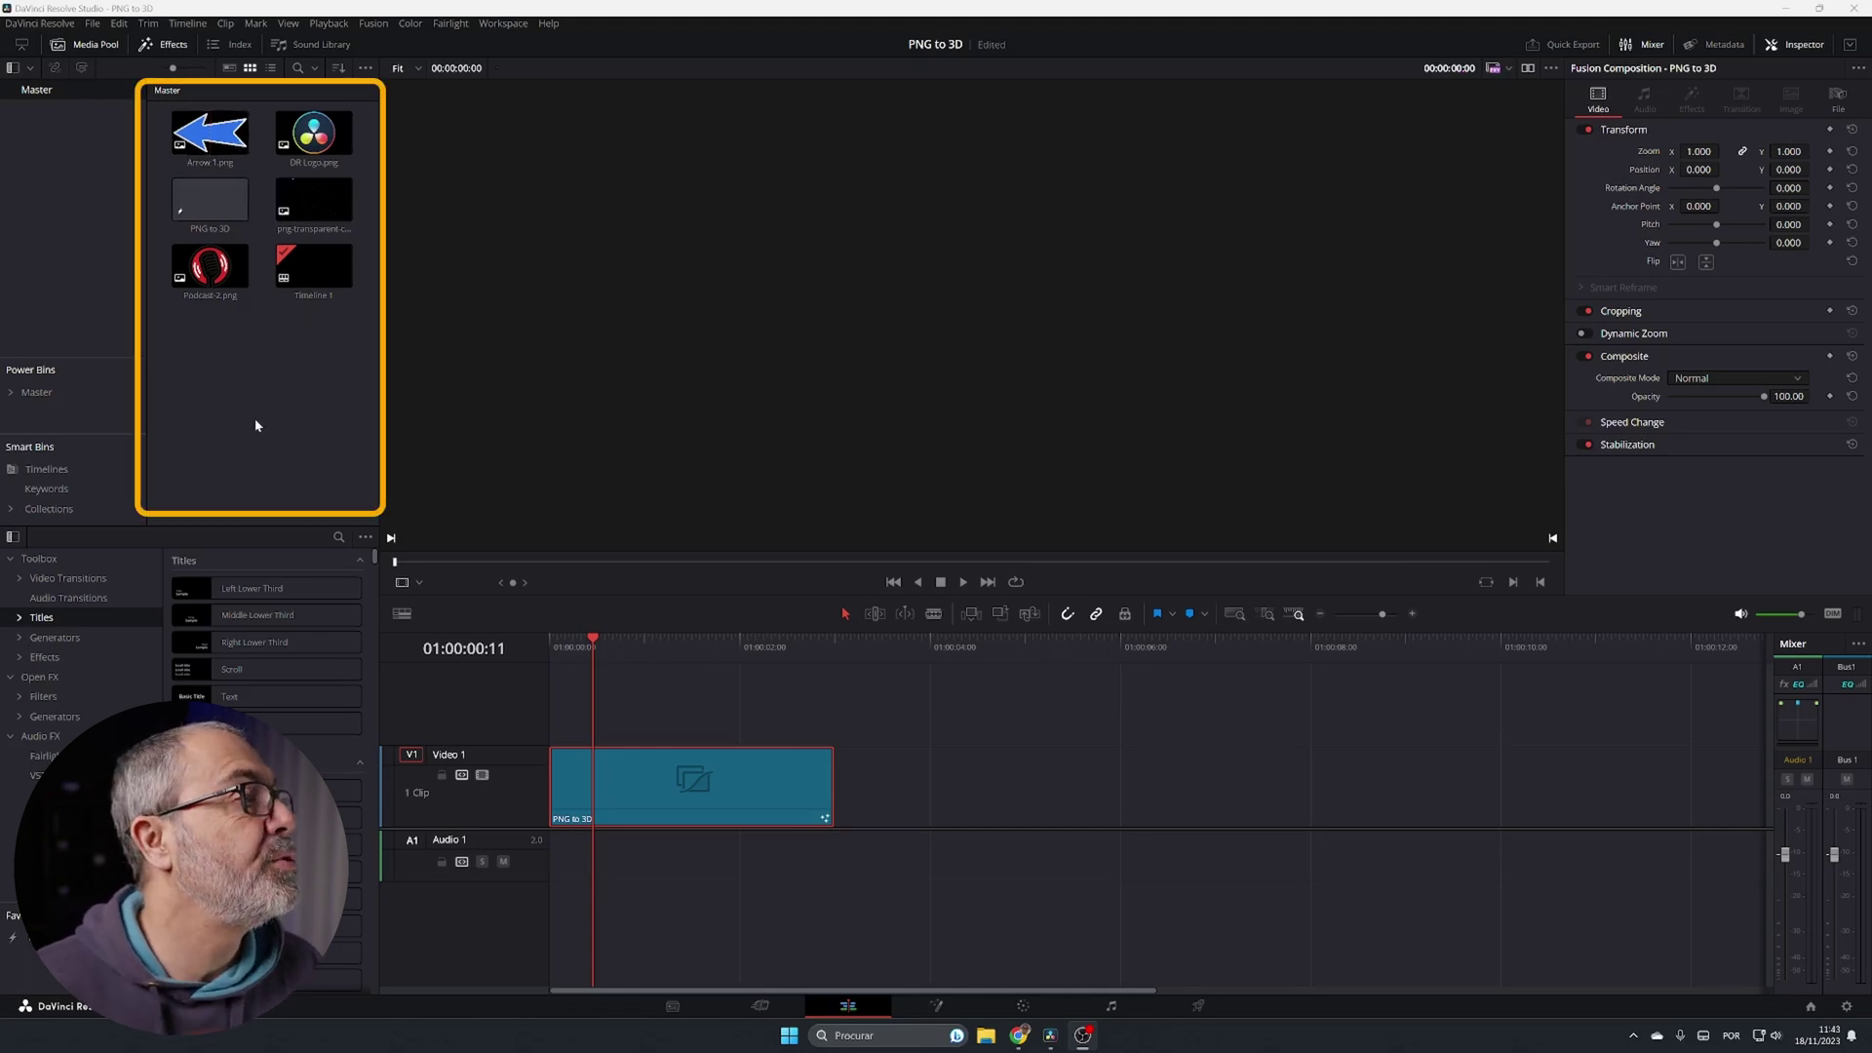
# - Create a new Fusion composition clip named 3D PNG with a duration of 3 seconds
pyautogui.rightClick(259, 369)
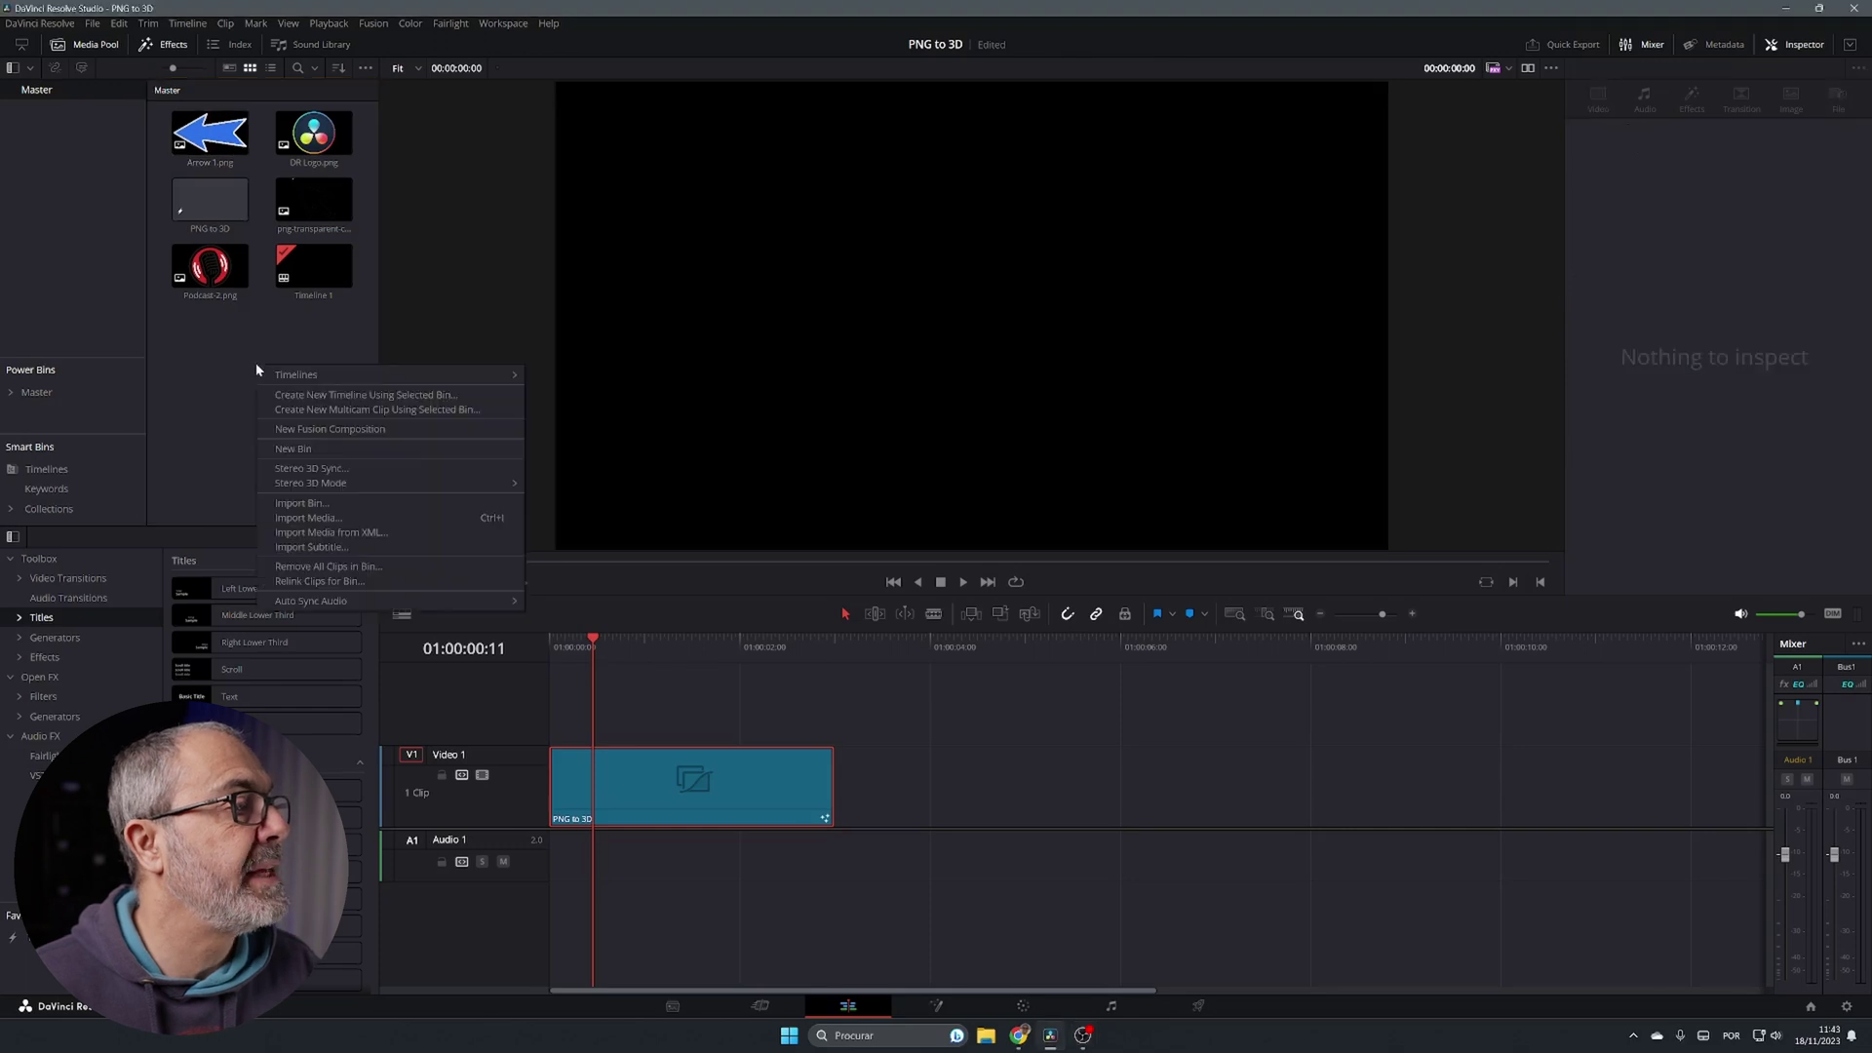
pyautogui.click(309, 430)
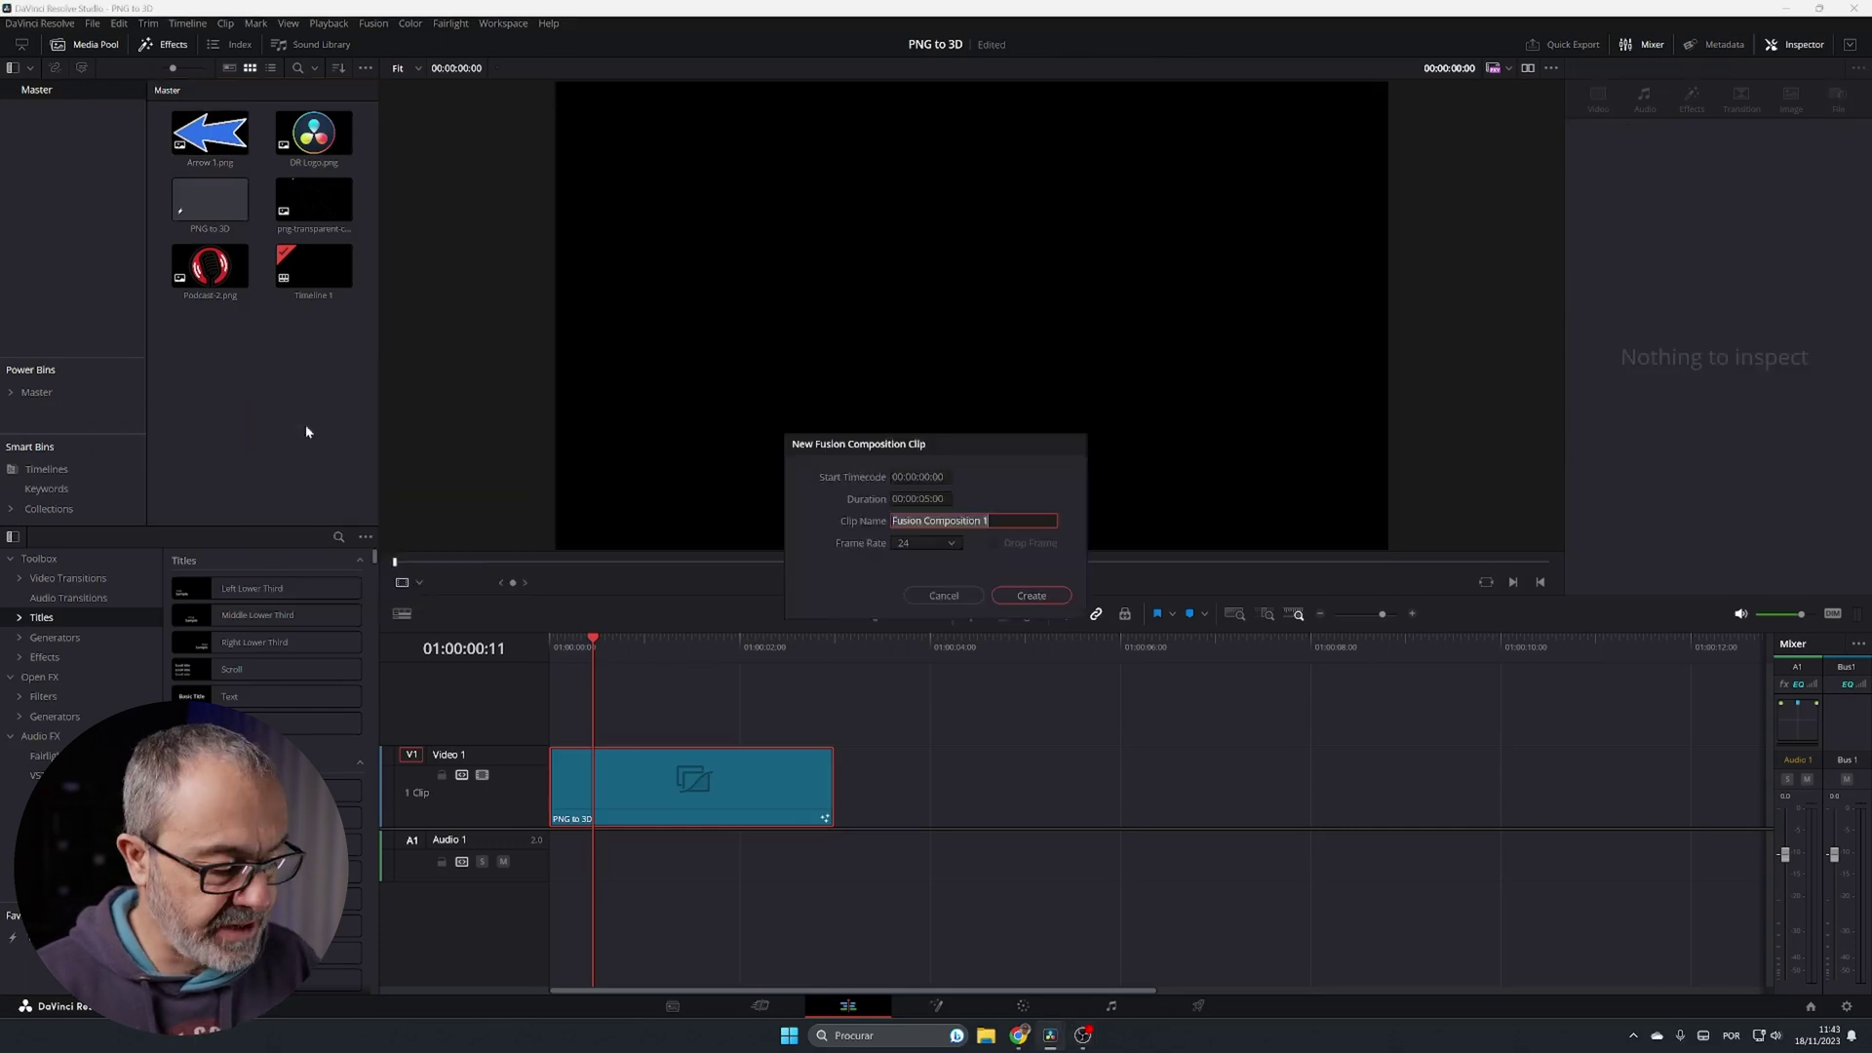
pyautogui.write('3D')
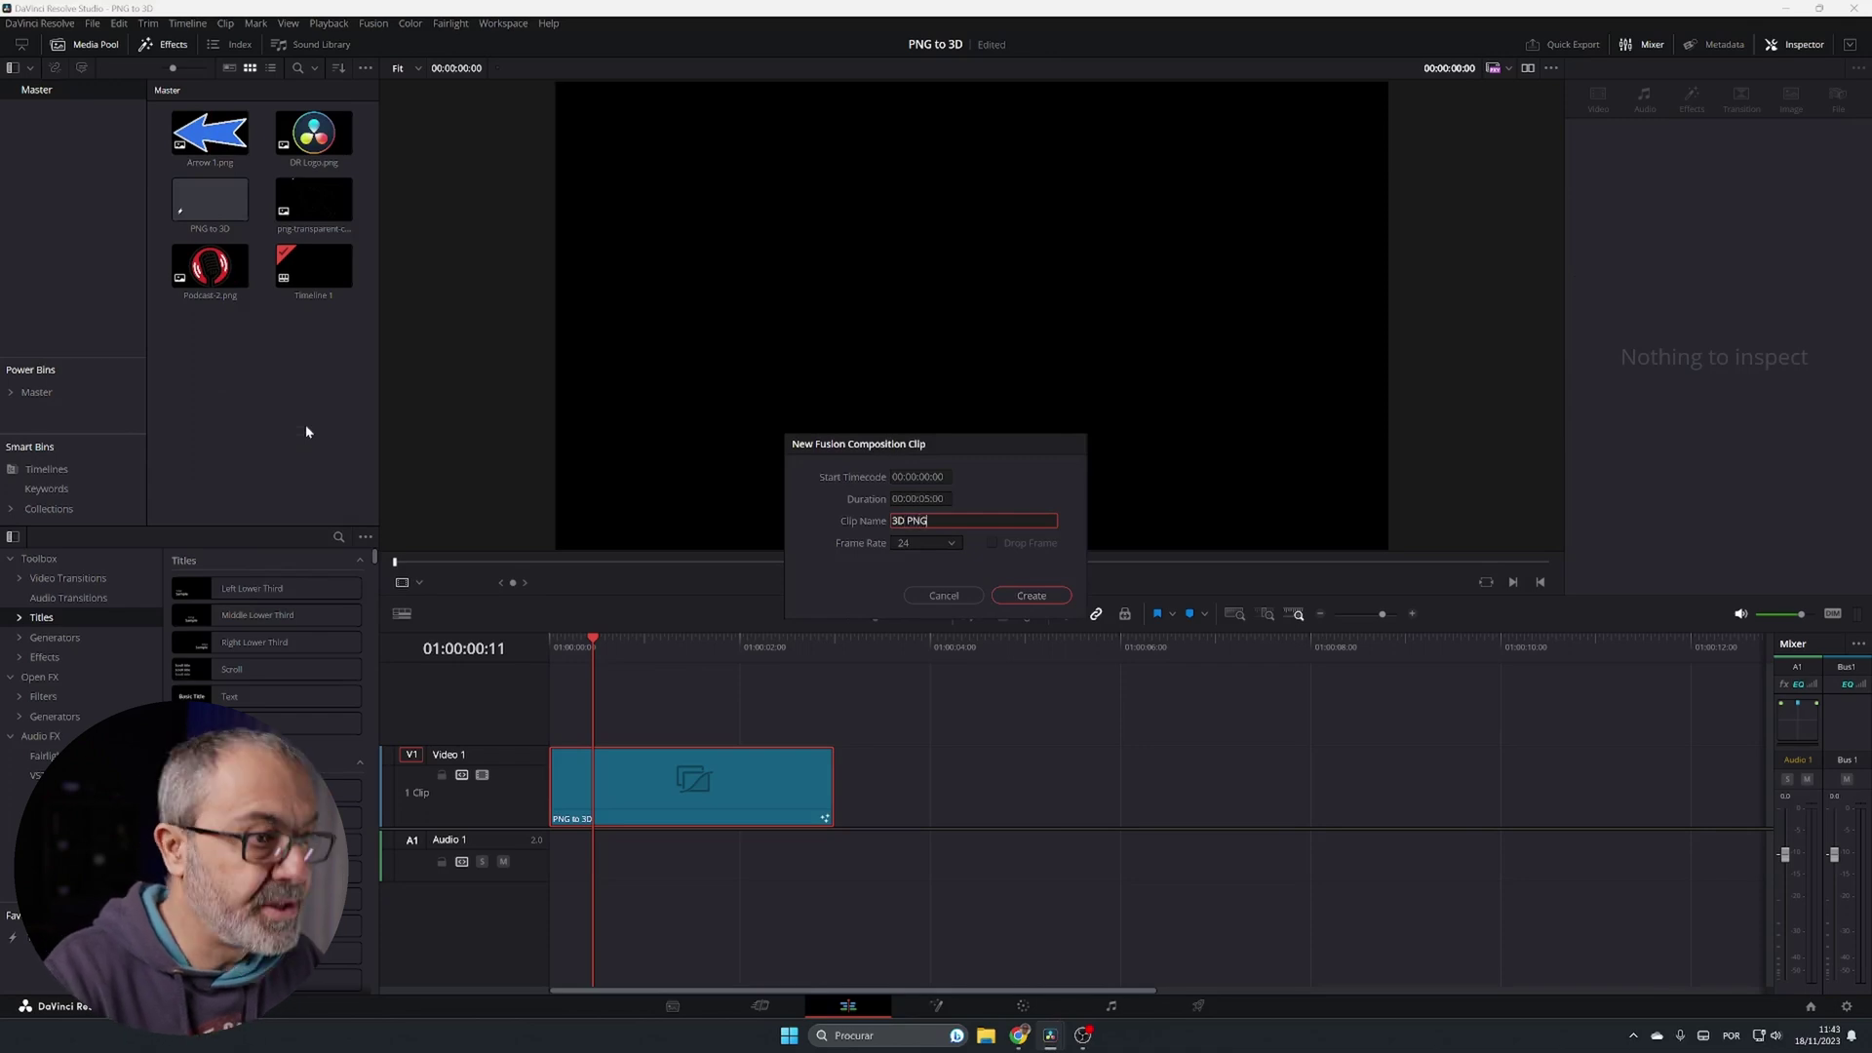
pyautogui.write(' PNG')
pyautogui.click(943, 498)
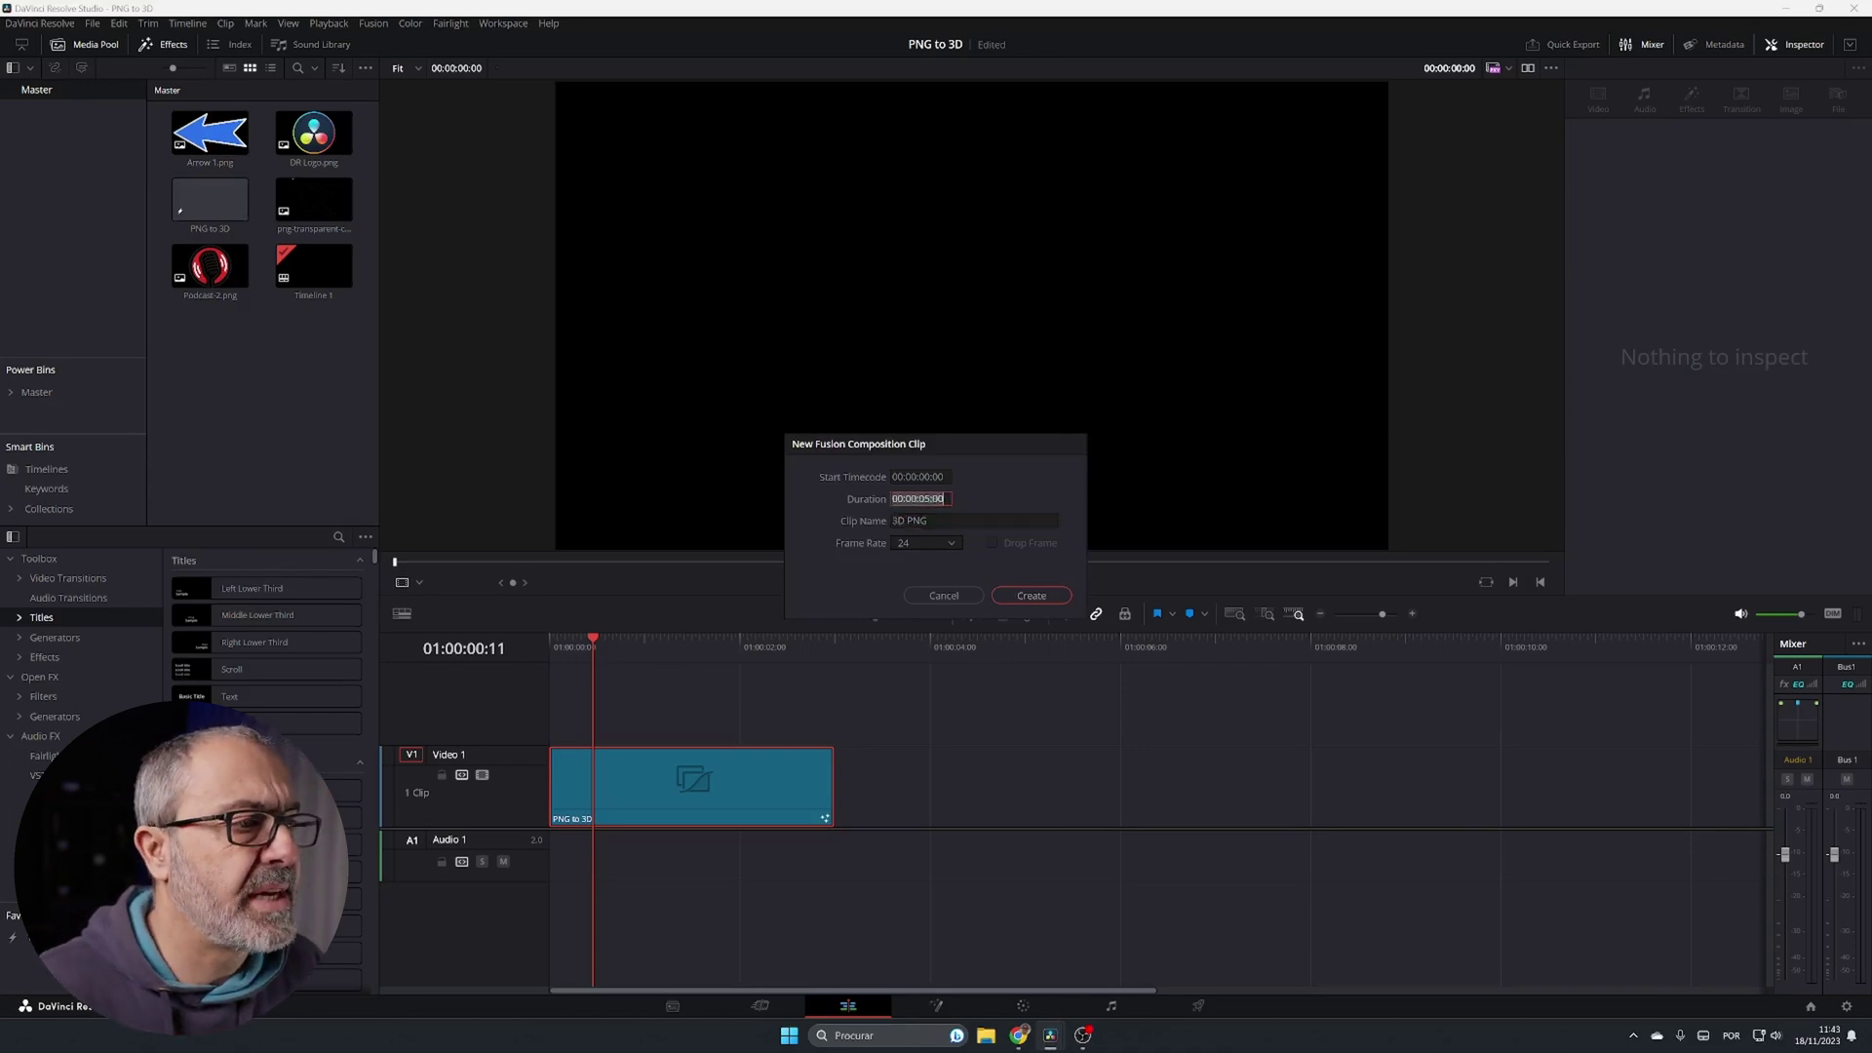
pyautogui.click(929, 498)
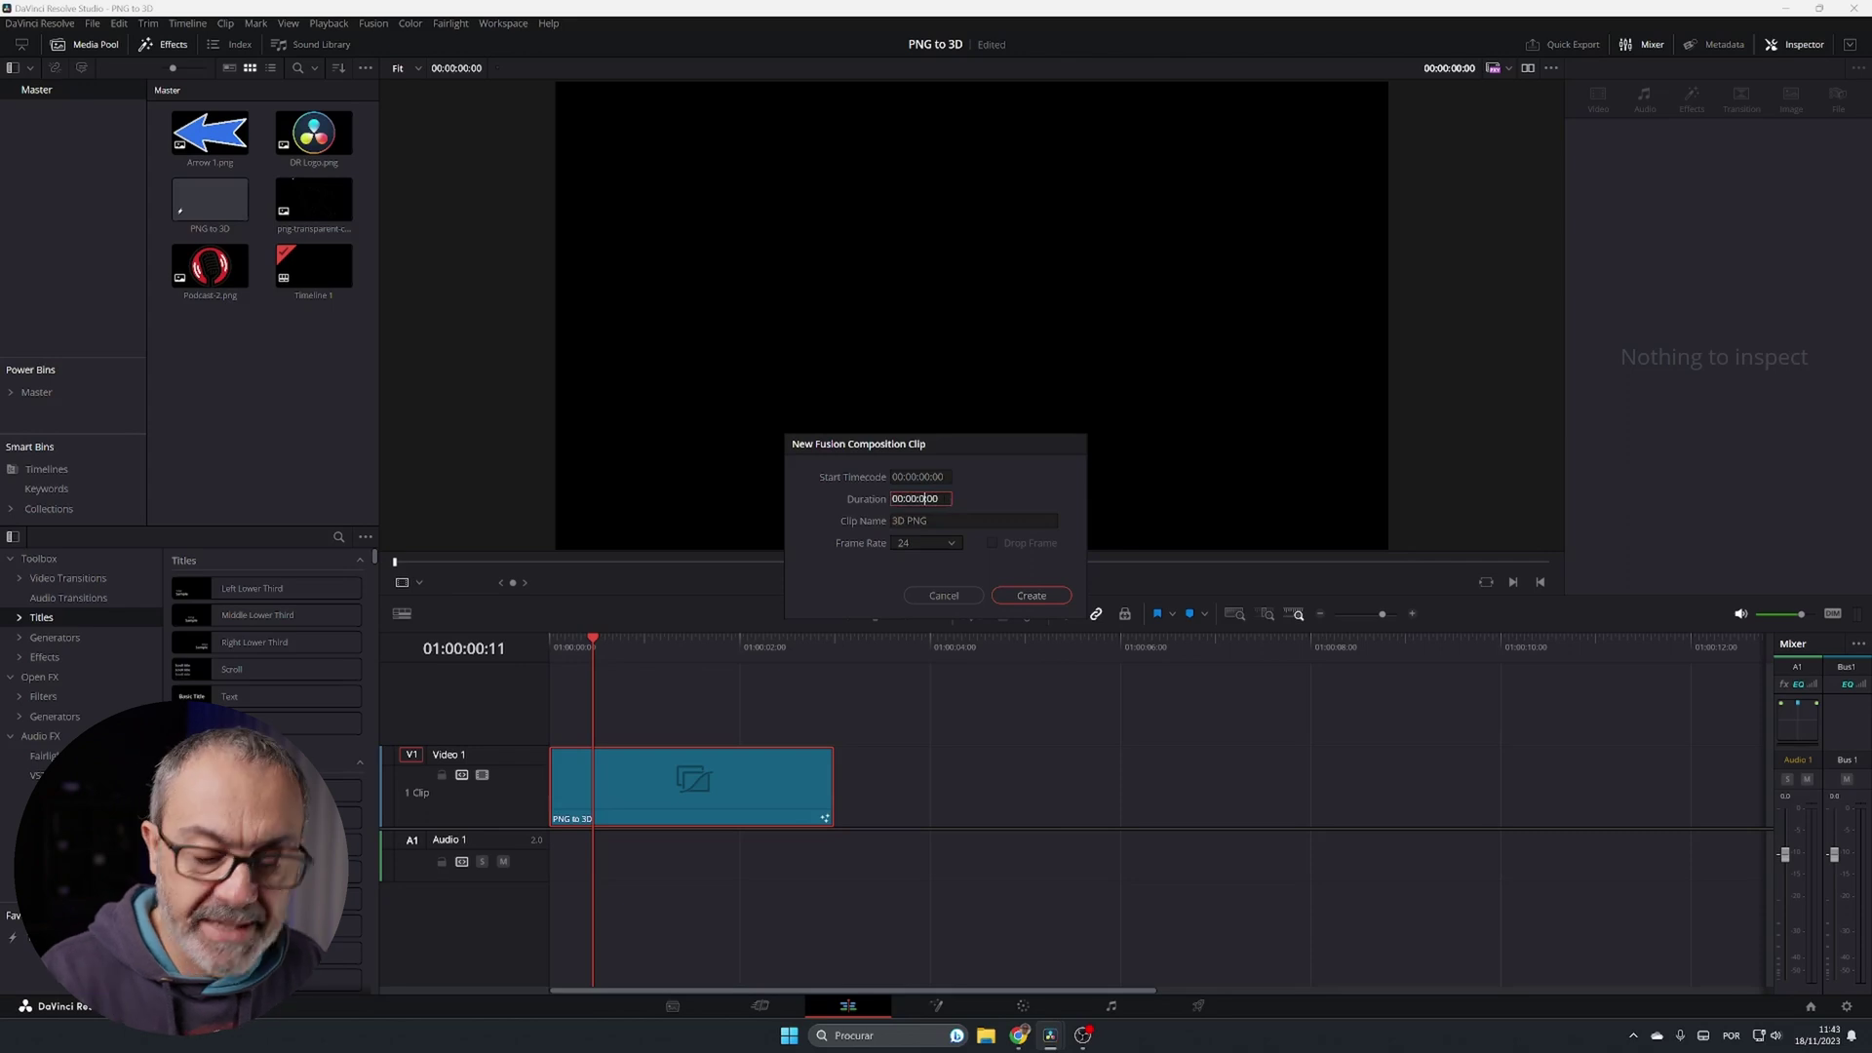
pyautogui.write('3')
pyautogui.click(1035, 596)
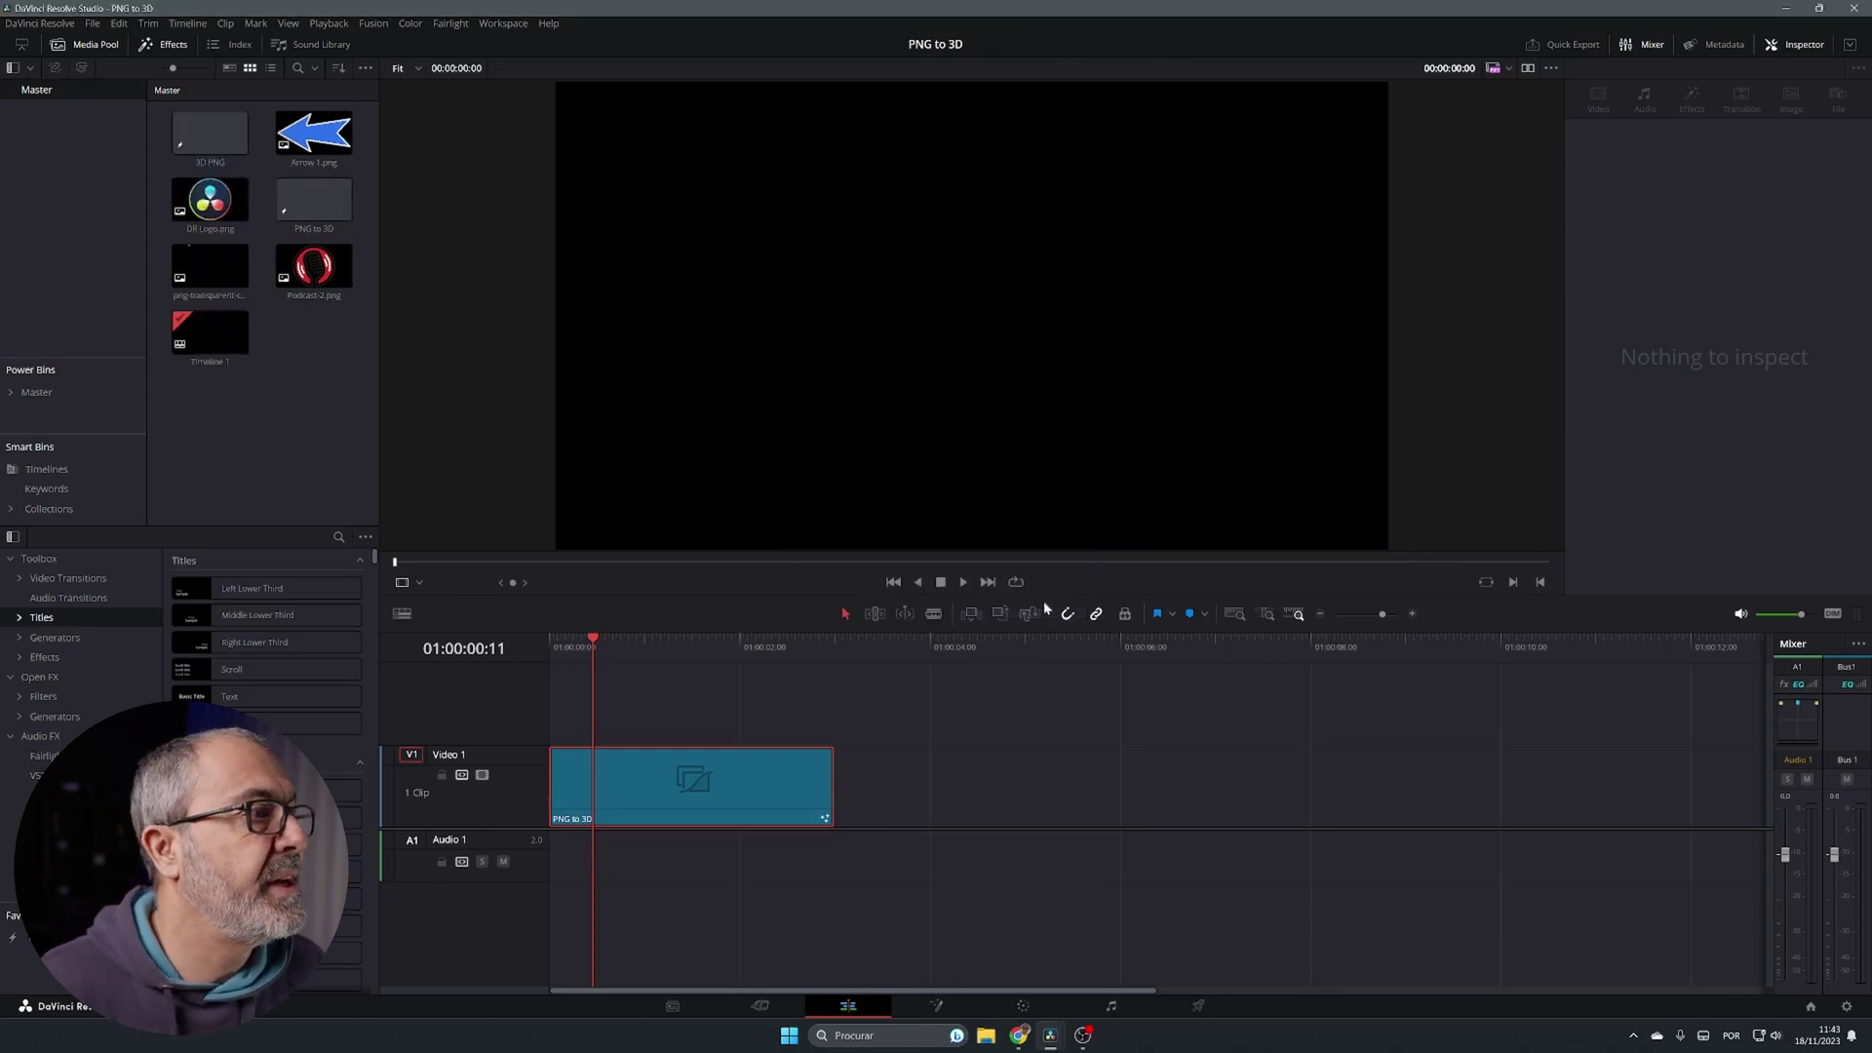
# - Open the 3D PNG composition for node editing in Fusion and move MediaOut1 aside to make room for upstream nodes
pyautogui.doubleClick(200, 136)
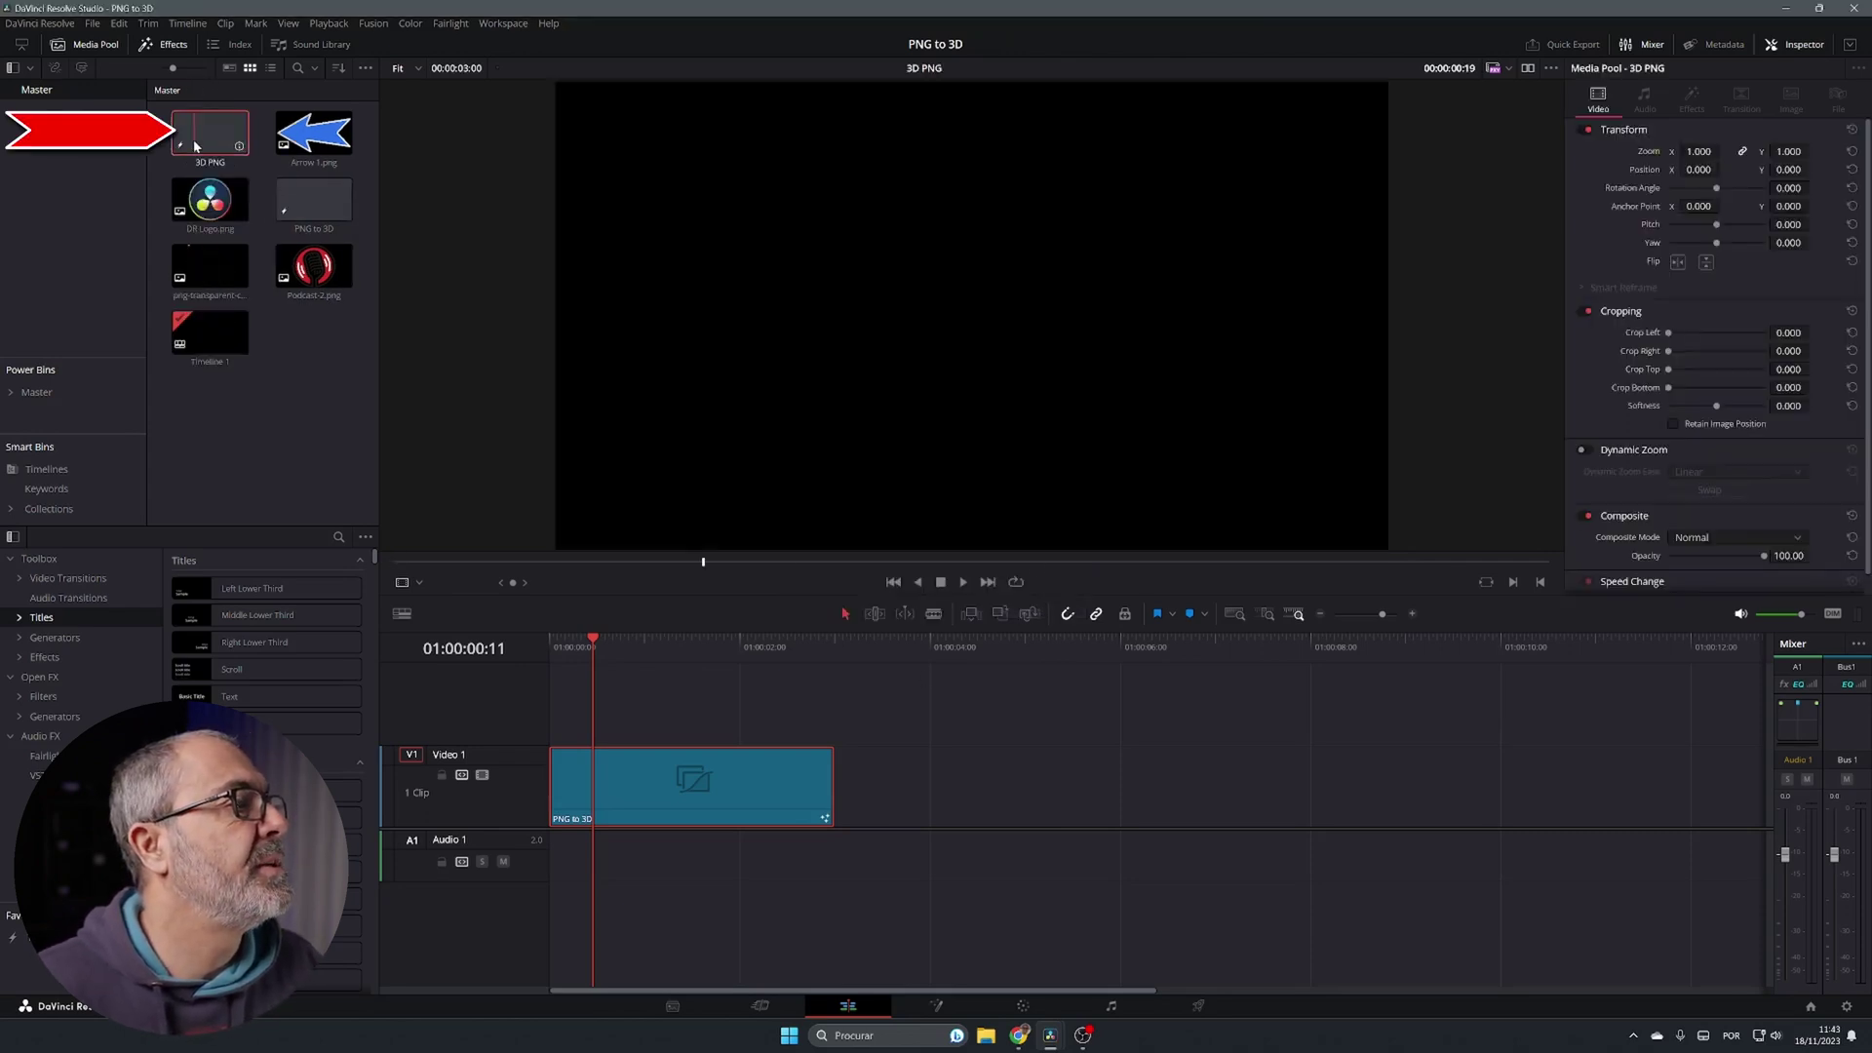
pyautogui.hotkey('shift', '5')
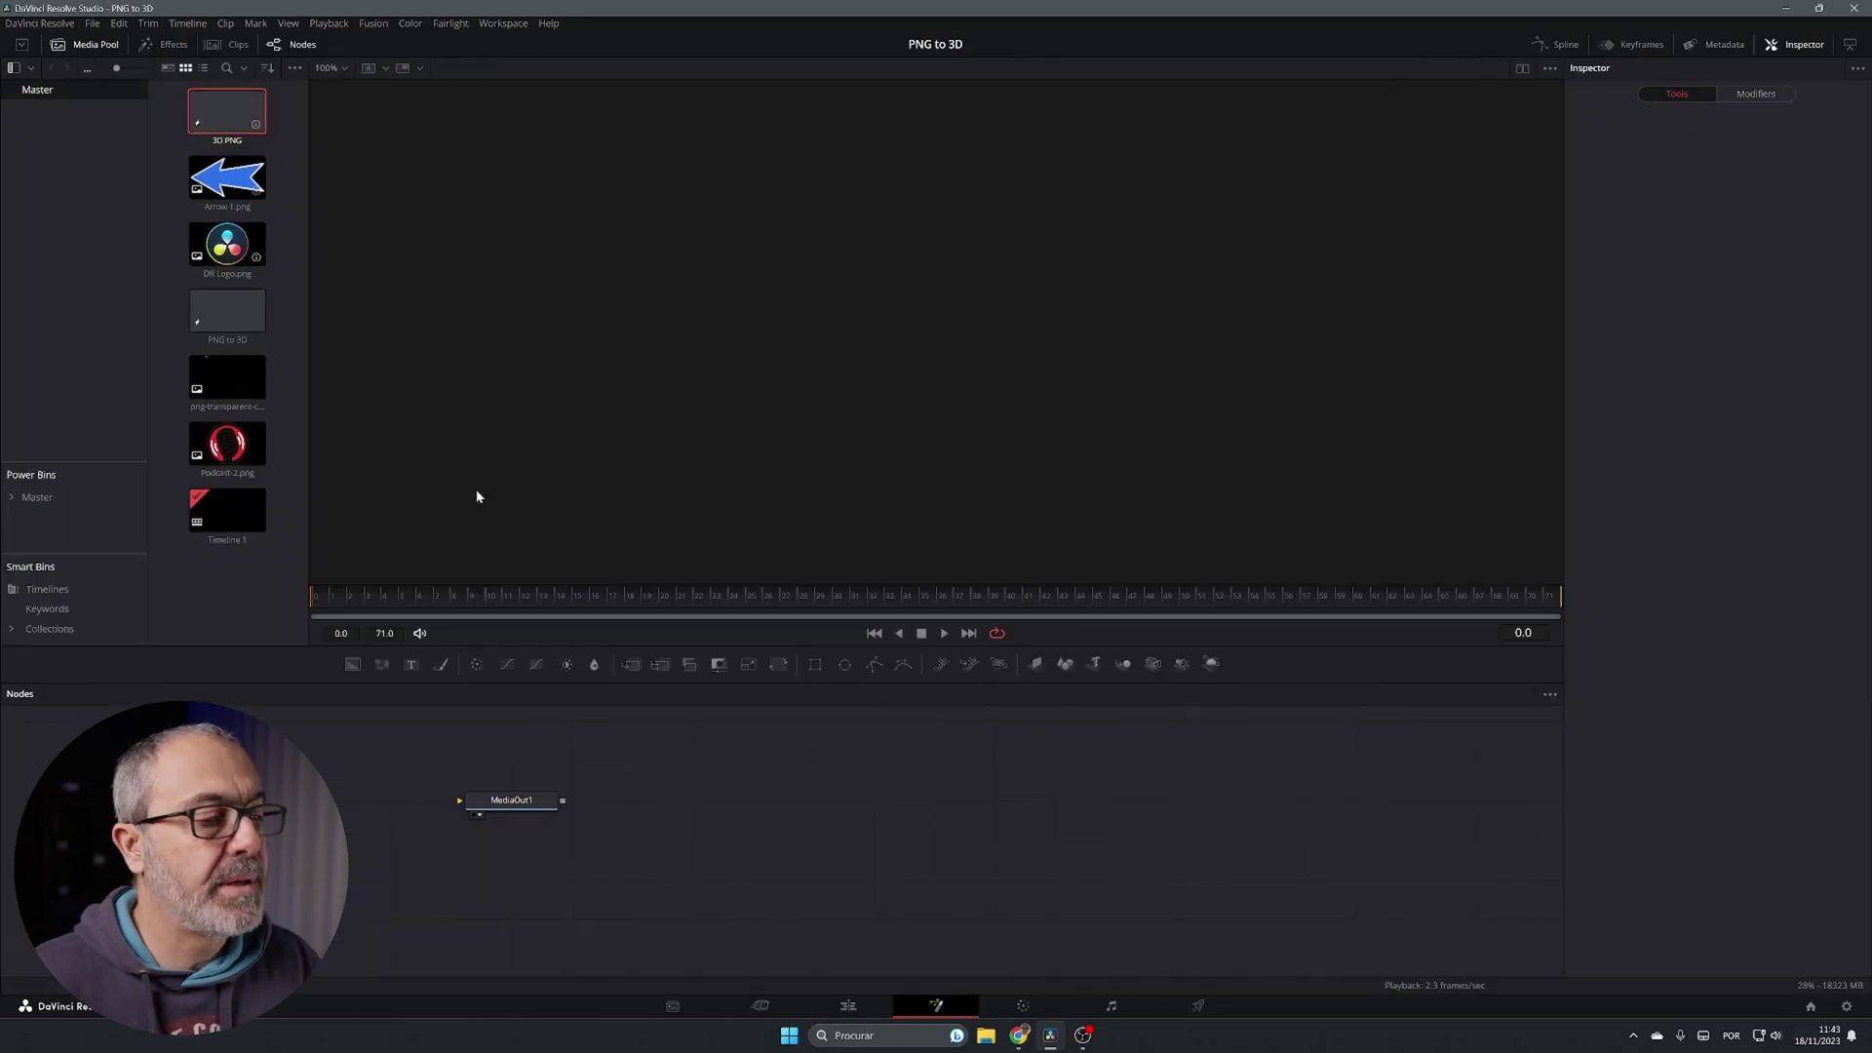
pyautogui.moveTo(527, 811); pyautogui.dragTo(1241, 858)
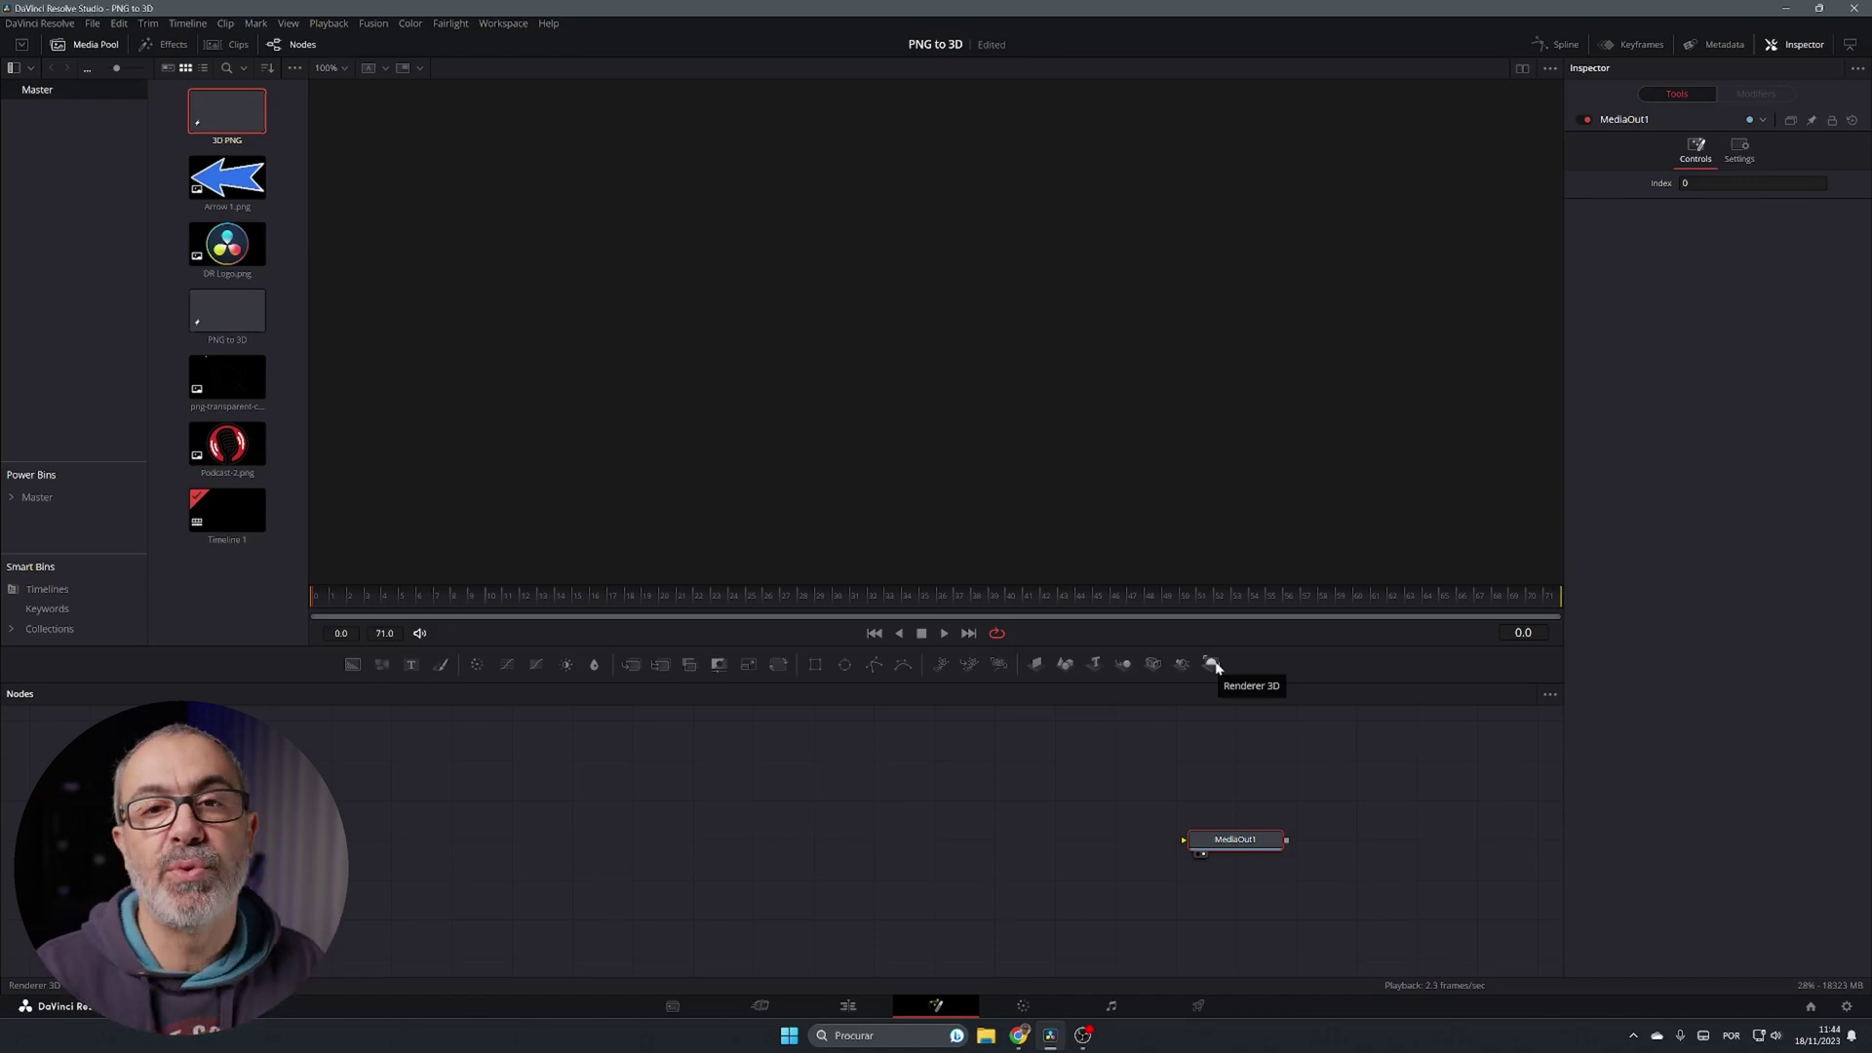
# - Add a Renderer 3D node feeding MediaOut1, using the Hardware Renderer with lighting and shadows enabled
pyautogui.moveTo(1212, 664)
pyautogui.mouseDown()
pyautogui.moveTo(1153, 844)
pyautogui.moveTo(1209, 845)
pyautogui.mouseUp()
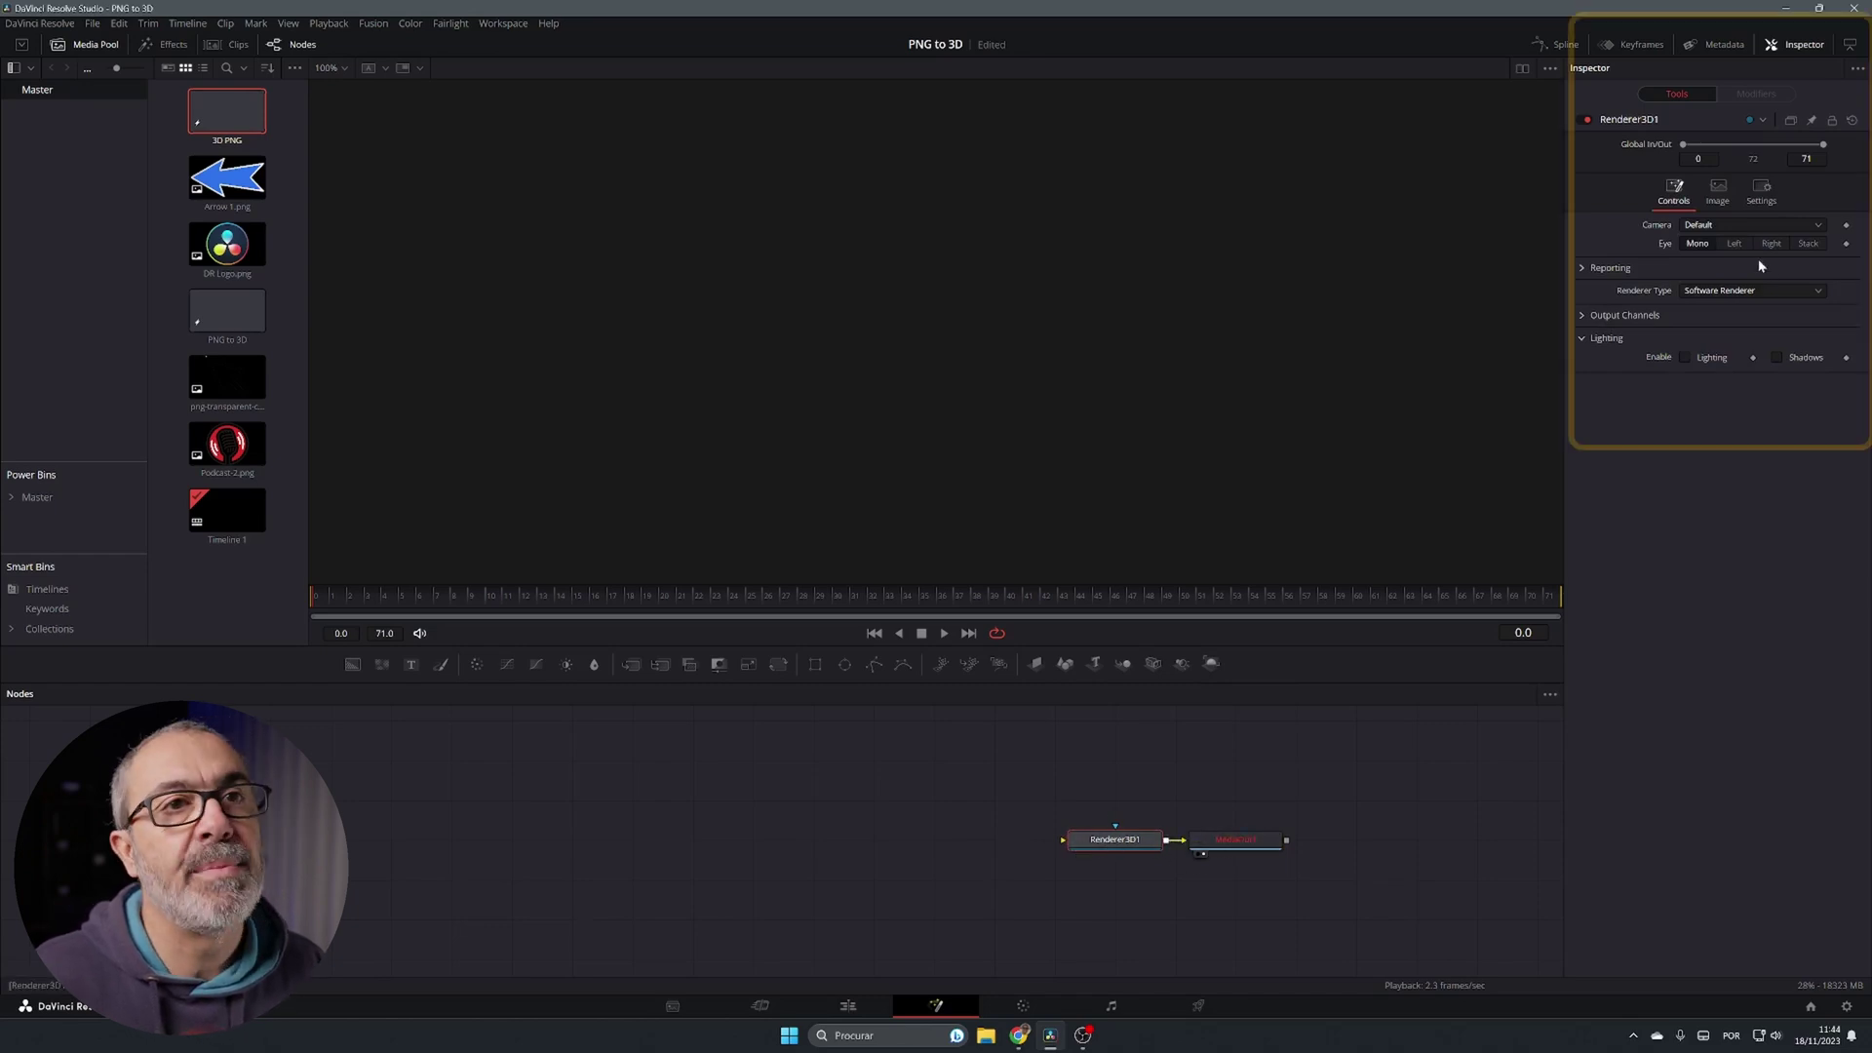
pyautogui.click(1816, 54)
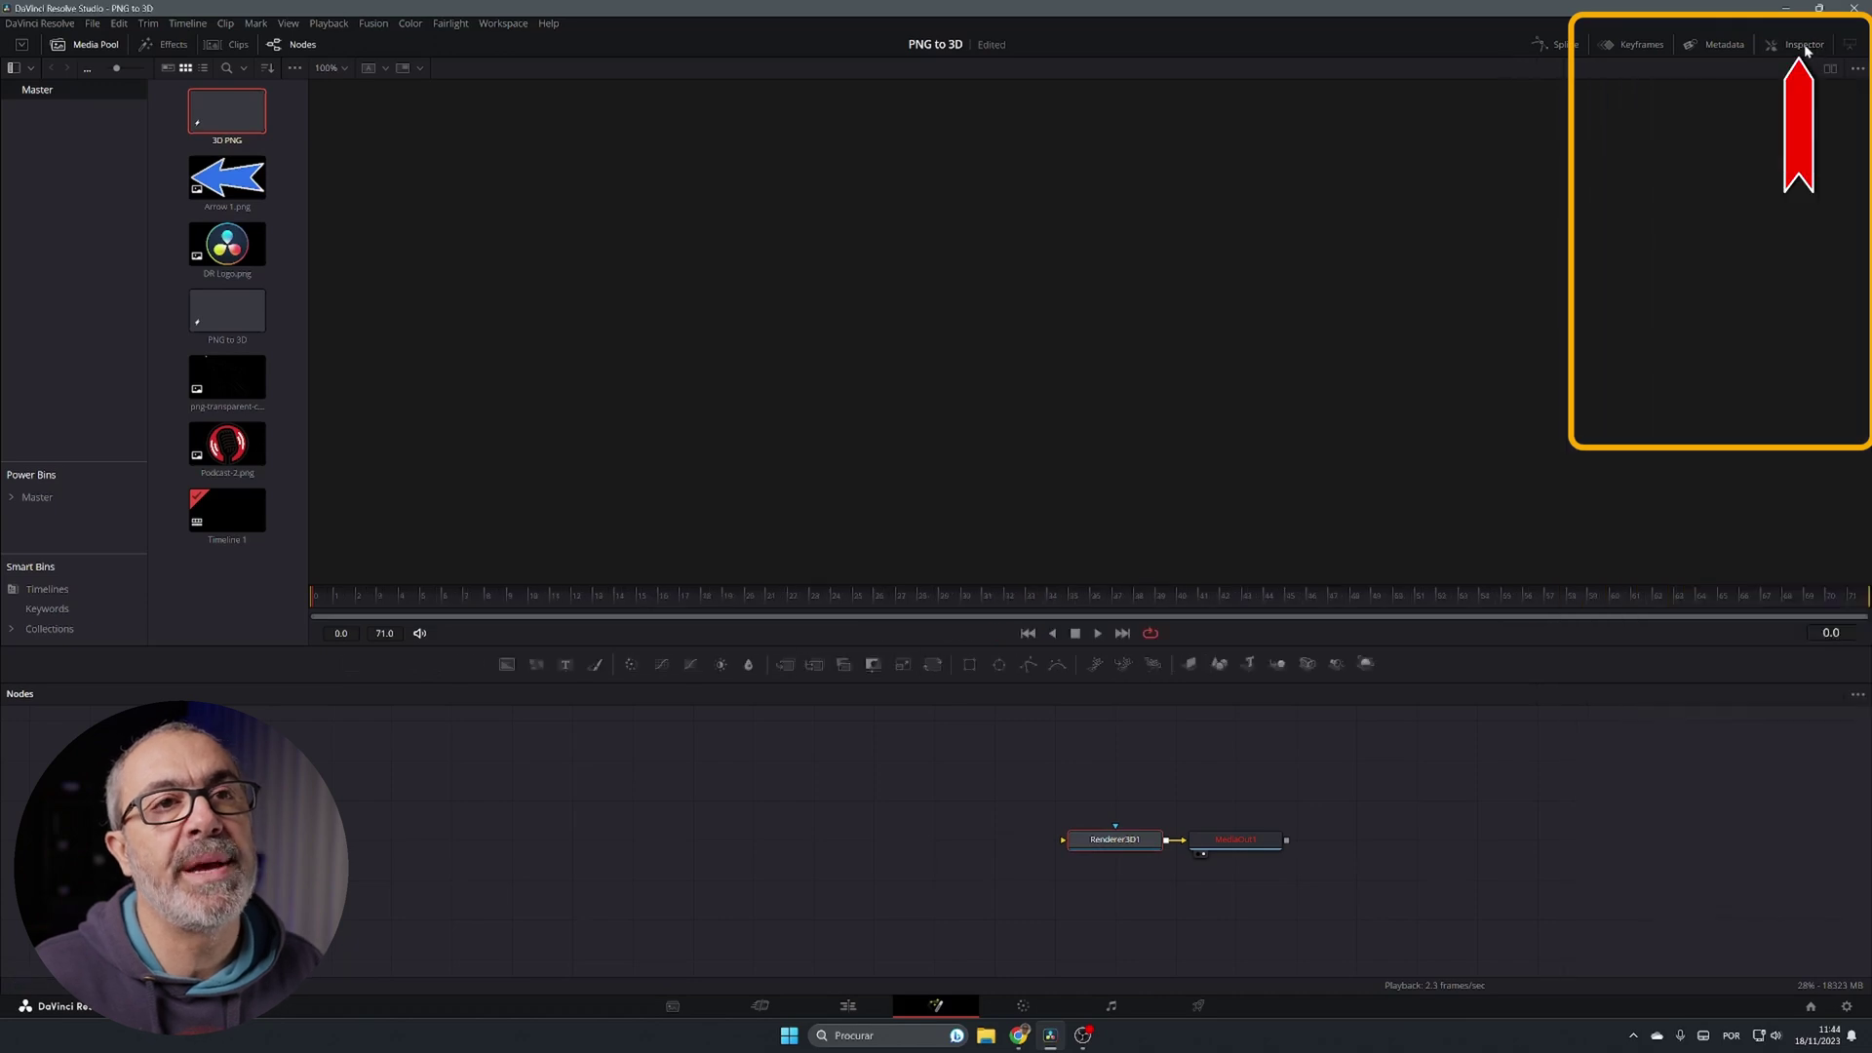
pyautogui.click(1799, 49)
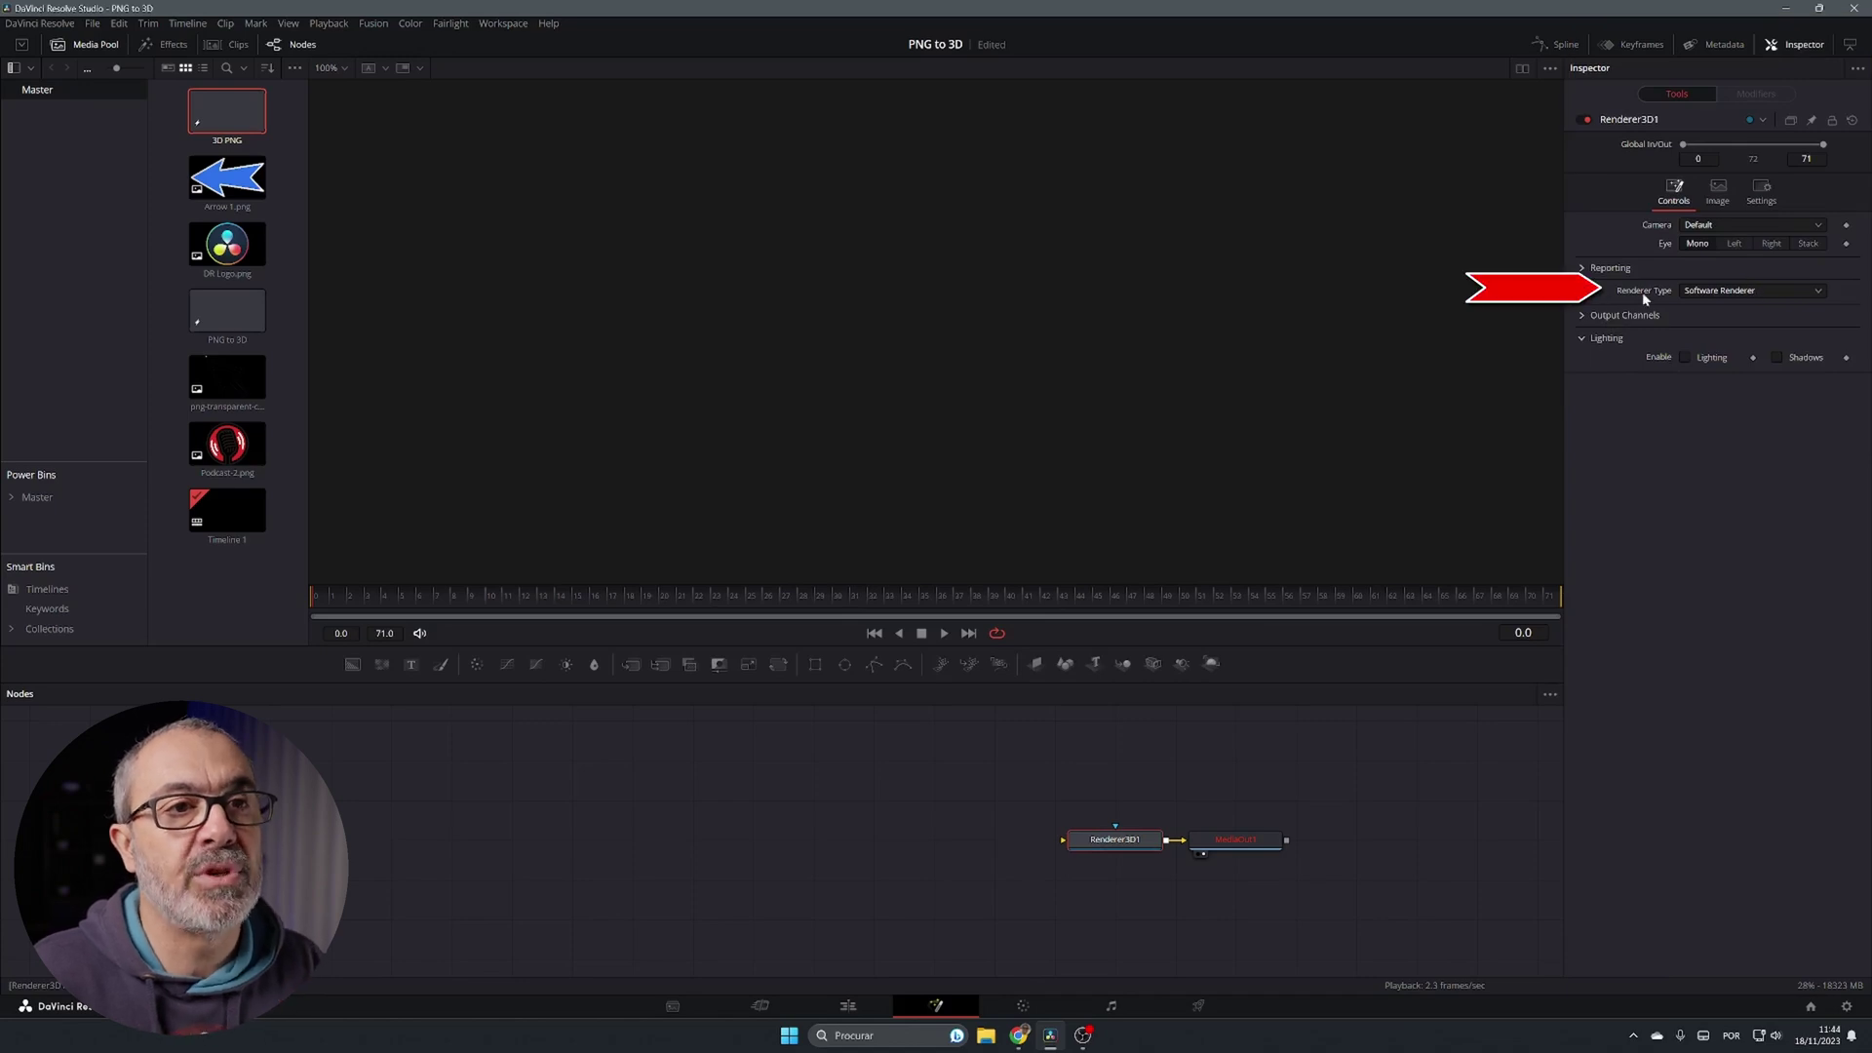
pyautogui.click(1773, 291)
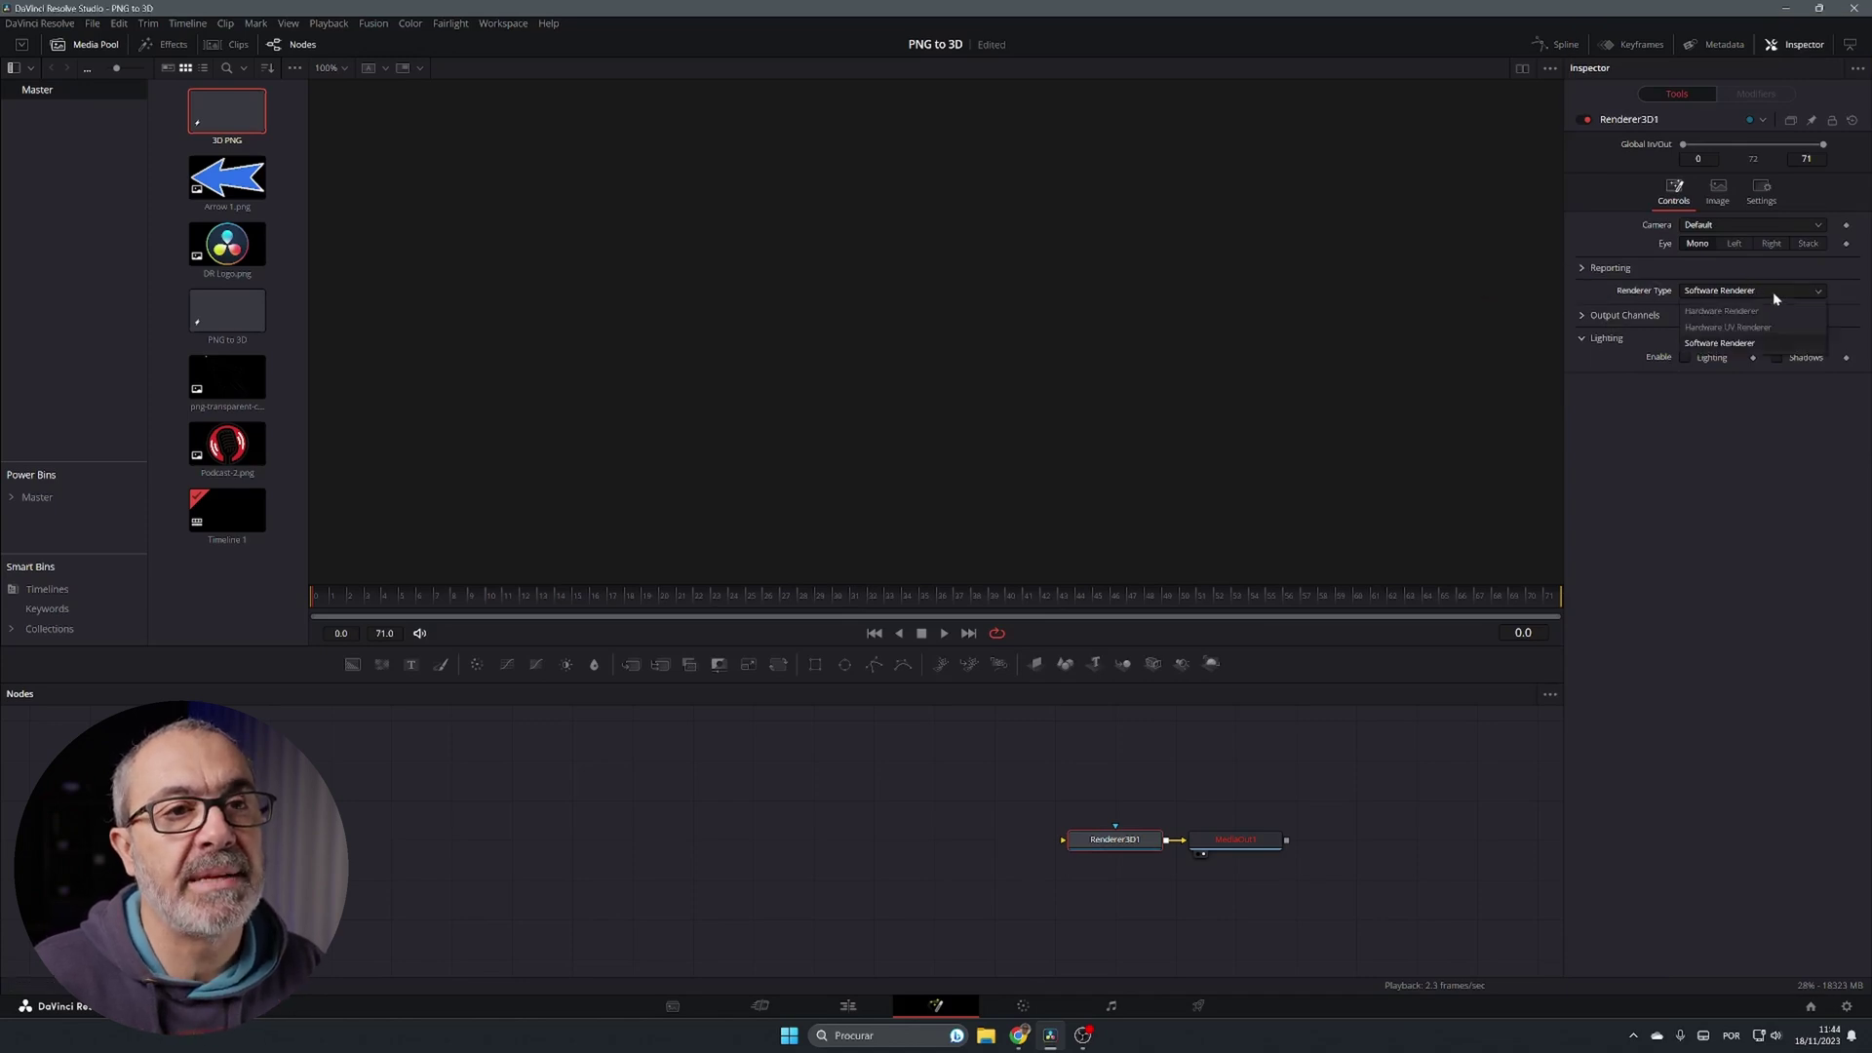
pyautogui.click(1722, 311)
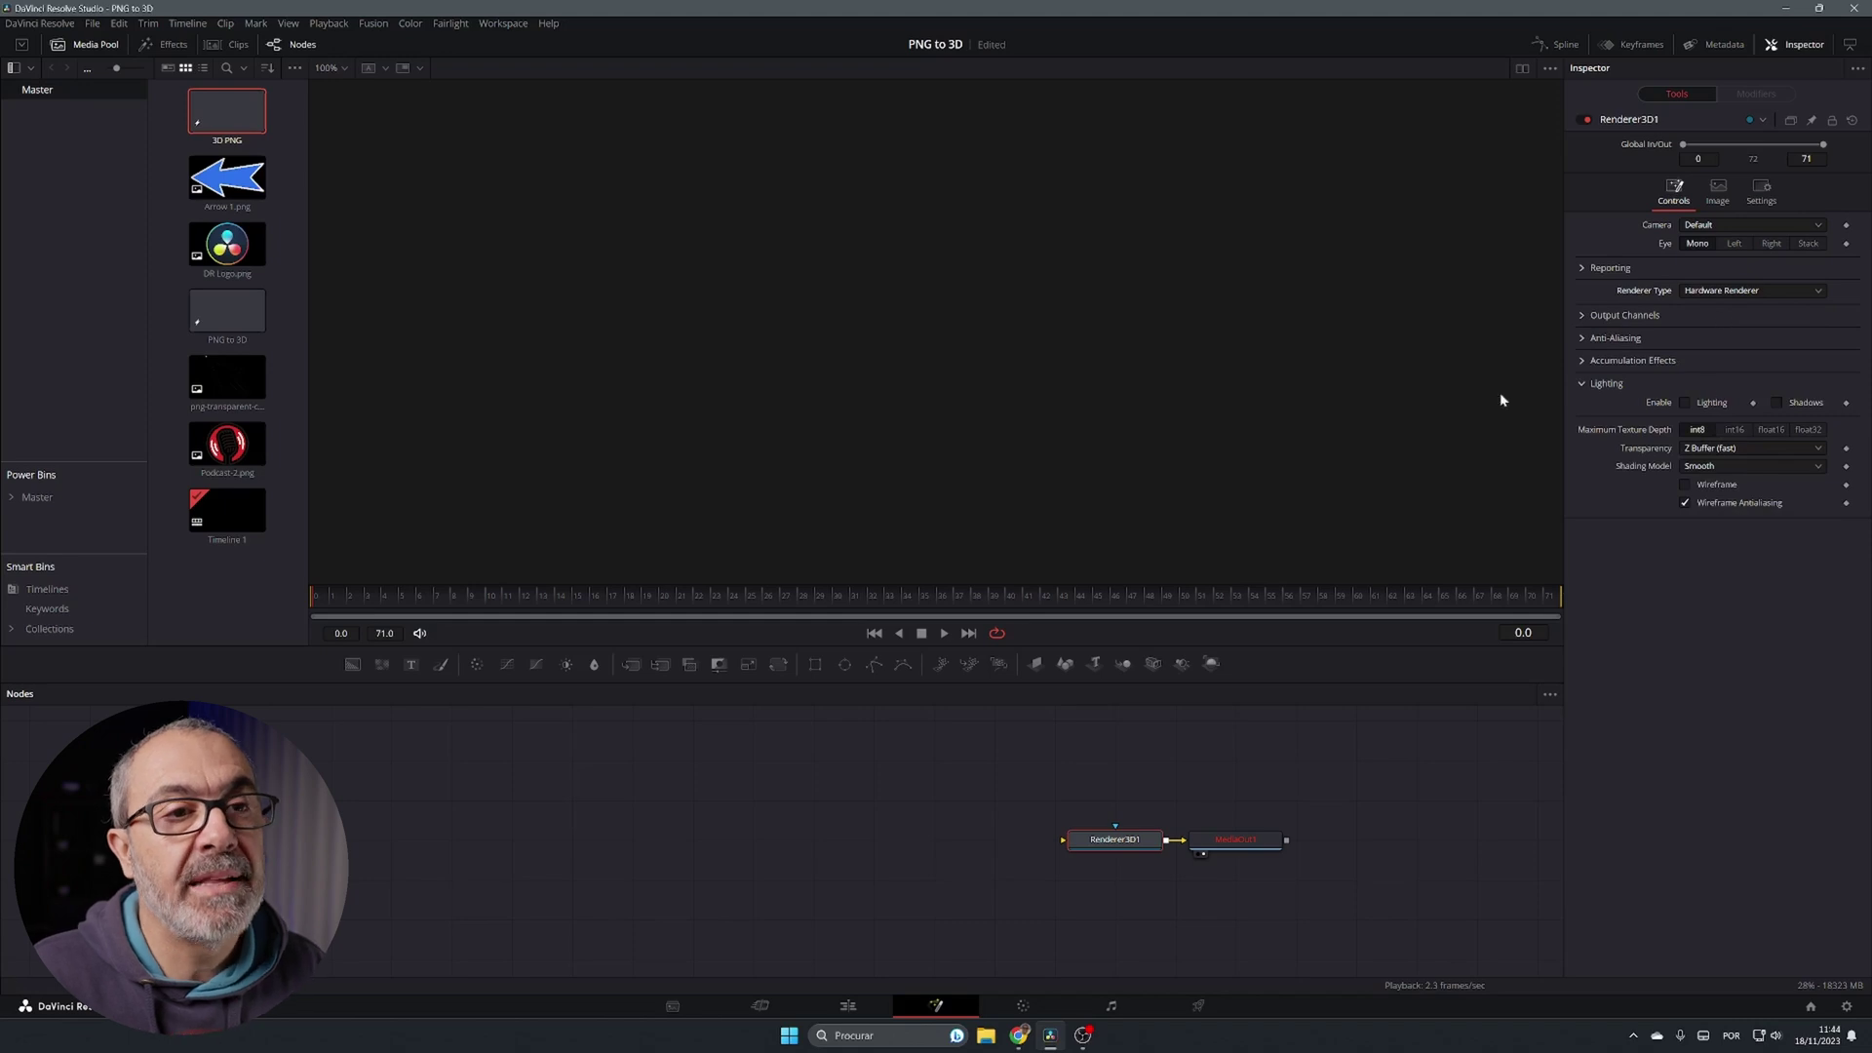
pyautogui.click(1685, 403)
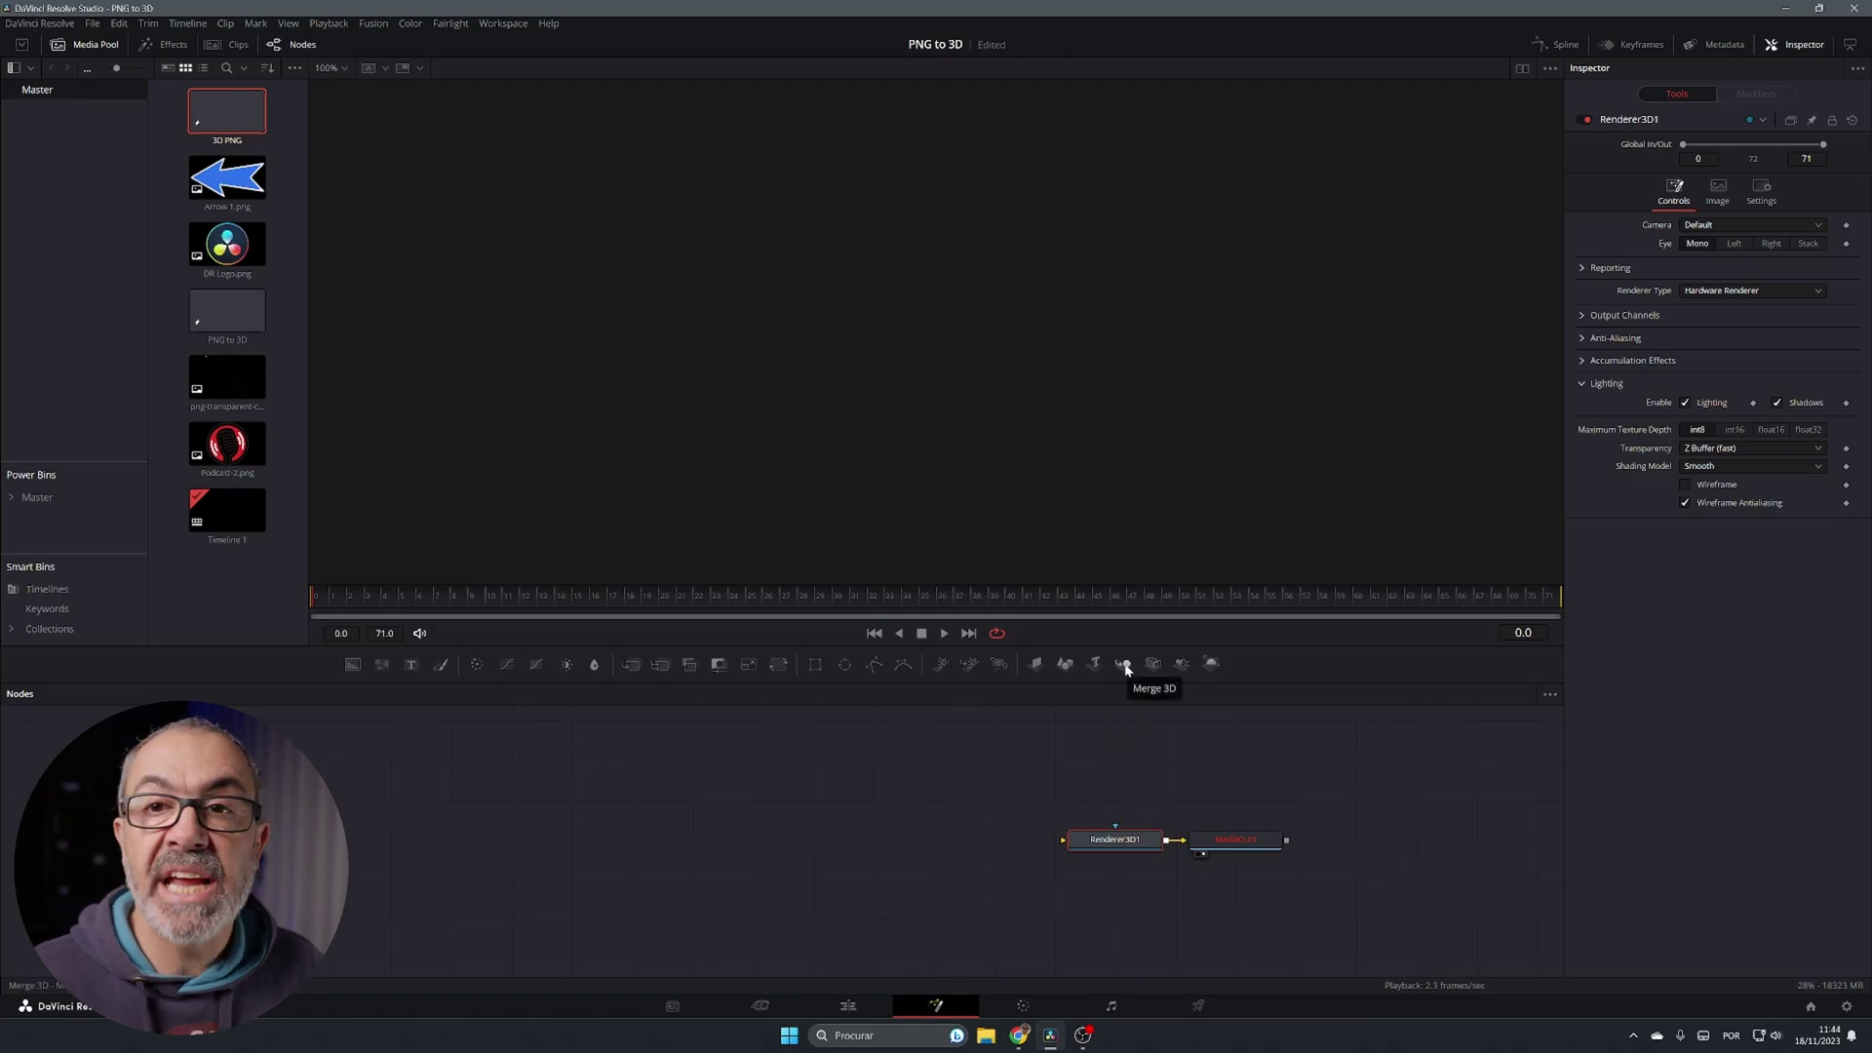
# - Add a Merge 3D node and connect its output to Renderer3D1
pyautogui.moveTo(1126, 668); pyautogui.dragTo(979, 865)
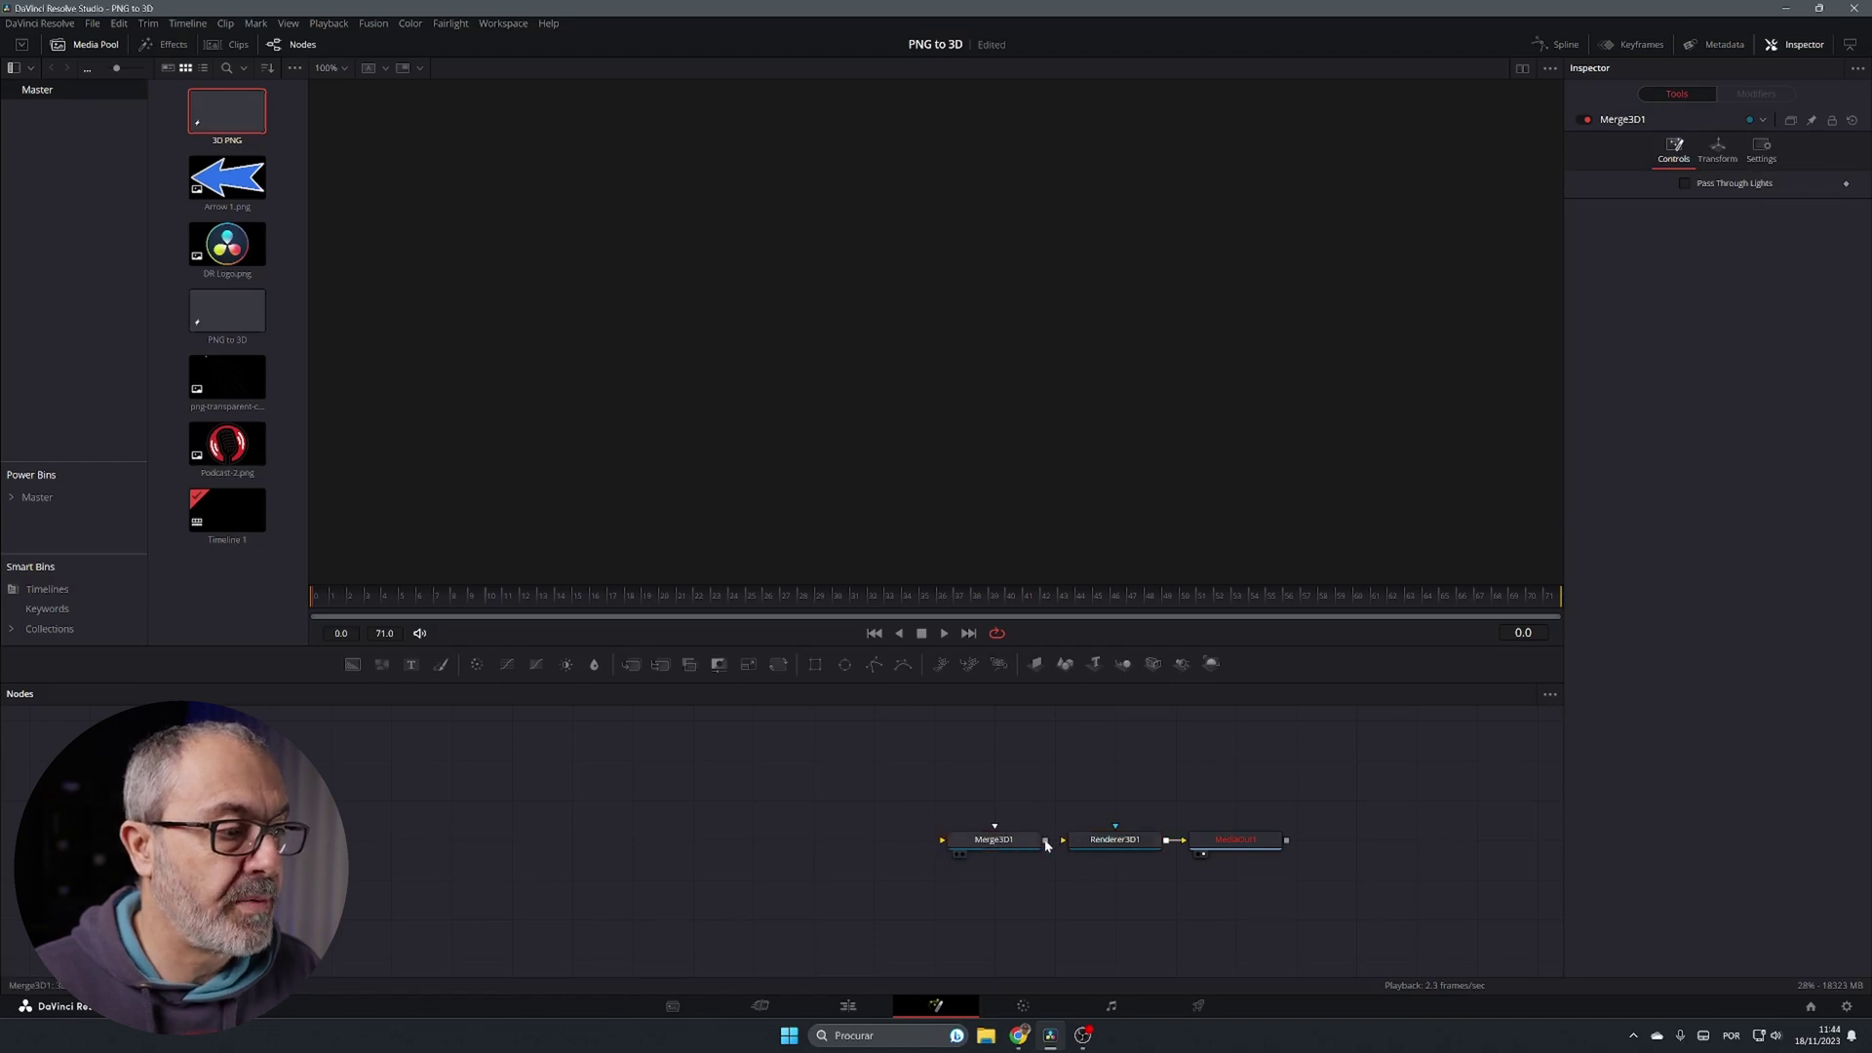
pyautogui.moveTo(1096, 850); pyautogui.dragTo(1096, 849)
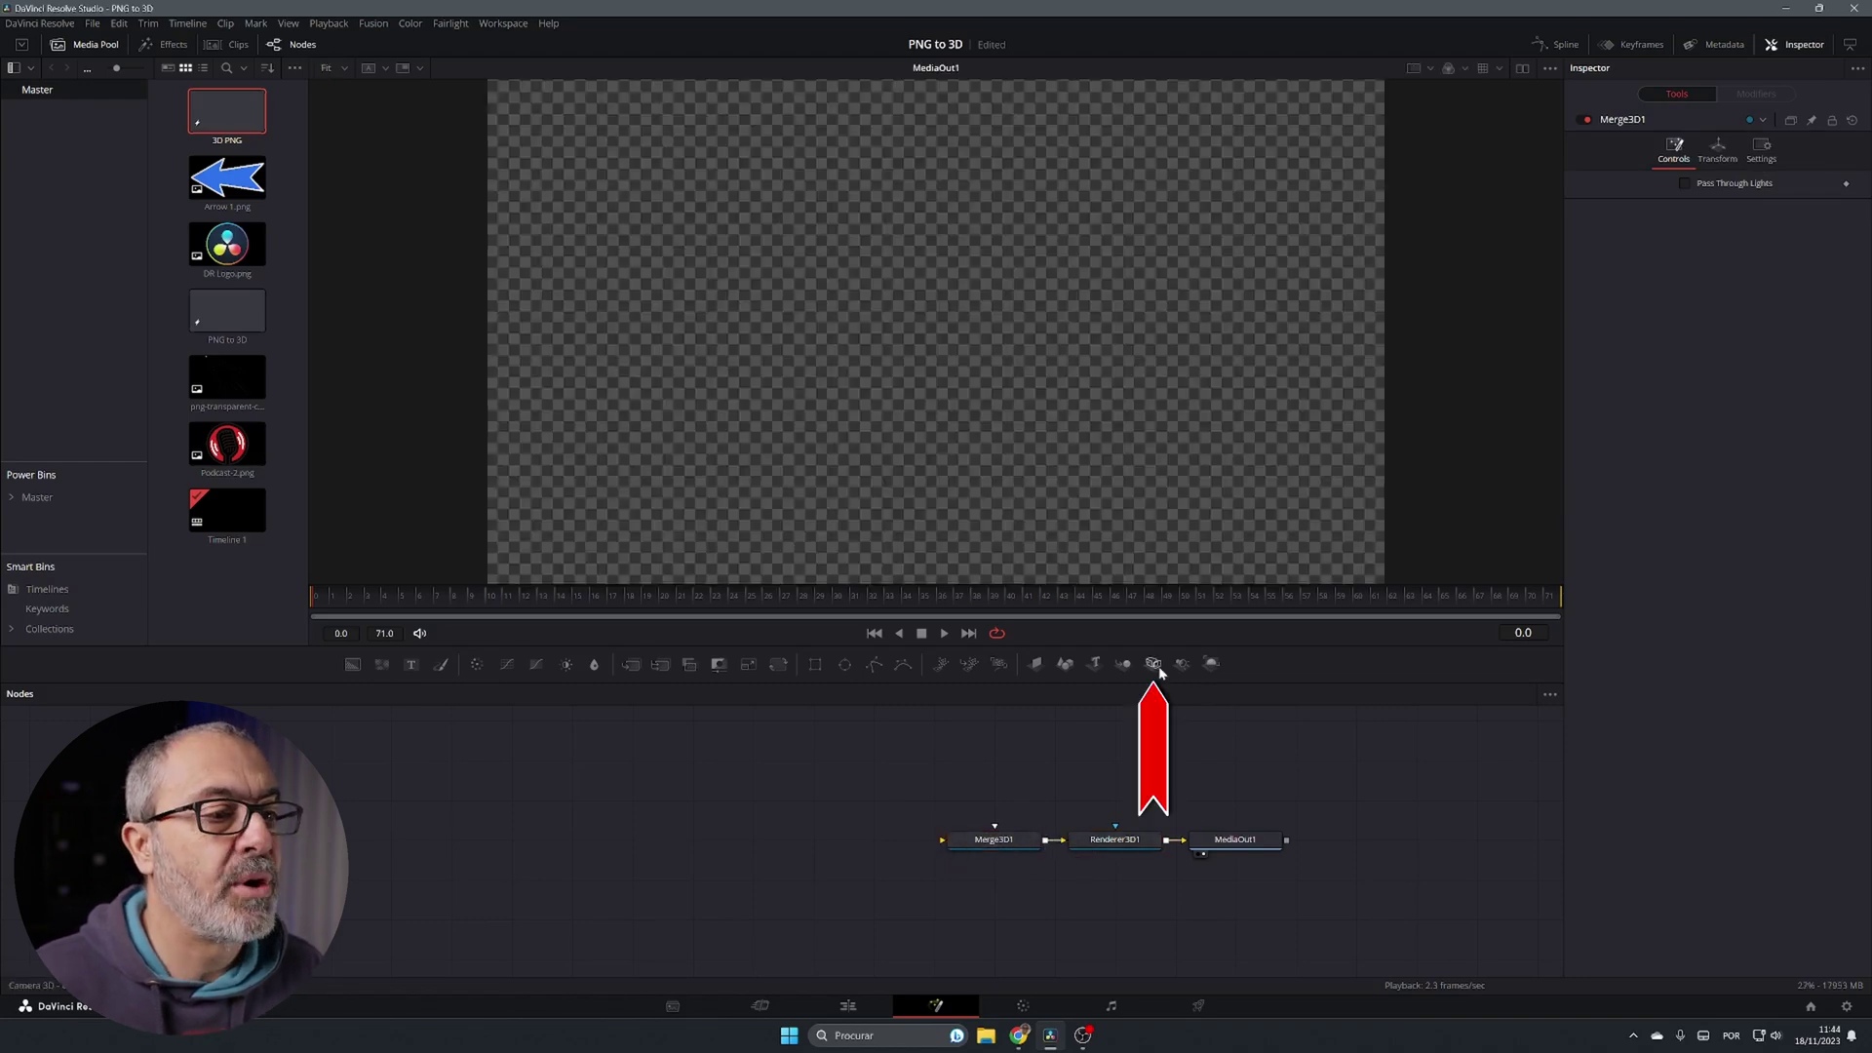
# - Add a Camera 3D, a Spot Light and an Image Plane 3D node, all connected into Merge3D1
pyautogui.moveTo(1157, 666); pyautogui.dragTo(995, 828)
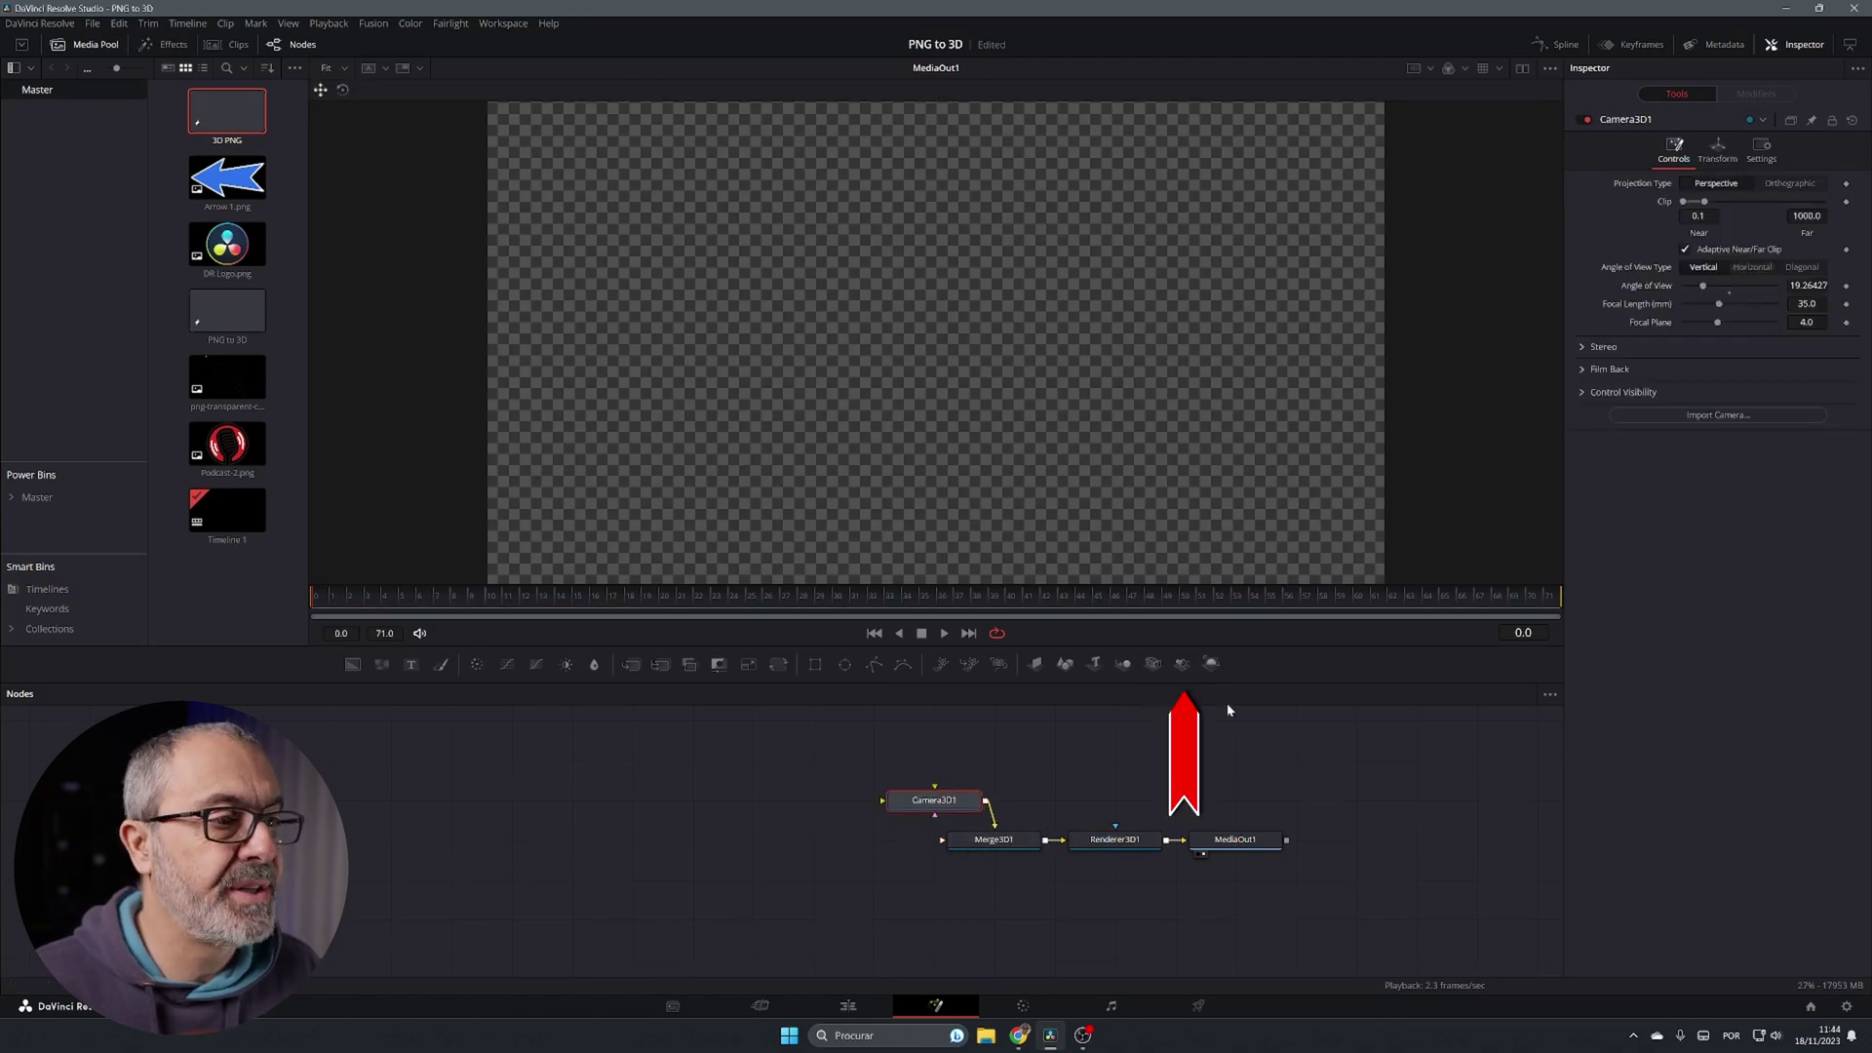
pyautogui.moveTo(1184, 667); pyautogui.dragTo(1014, 844)
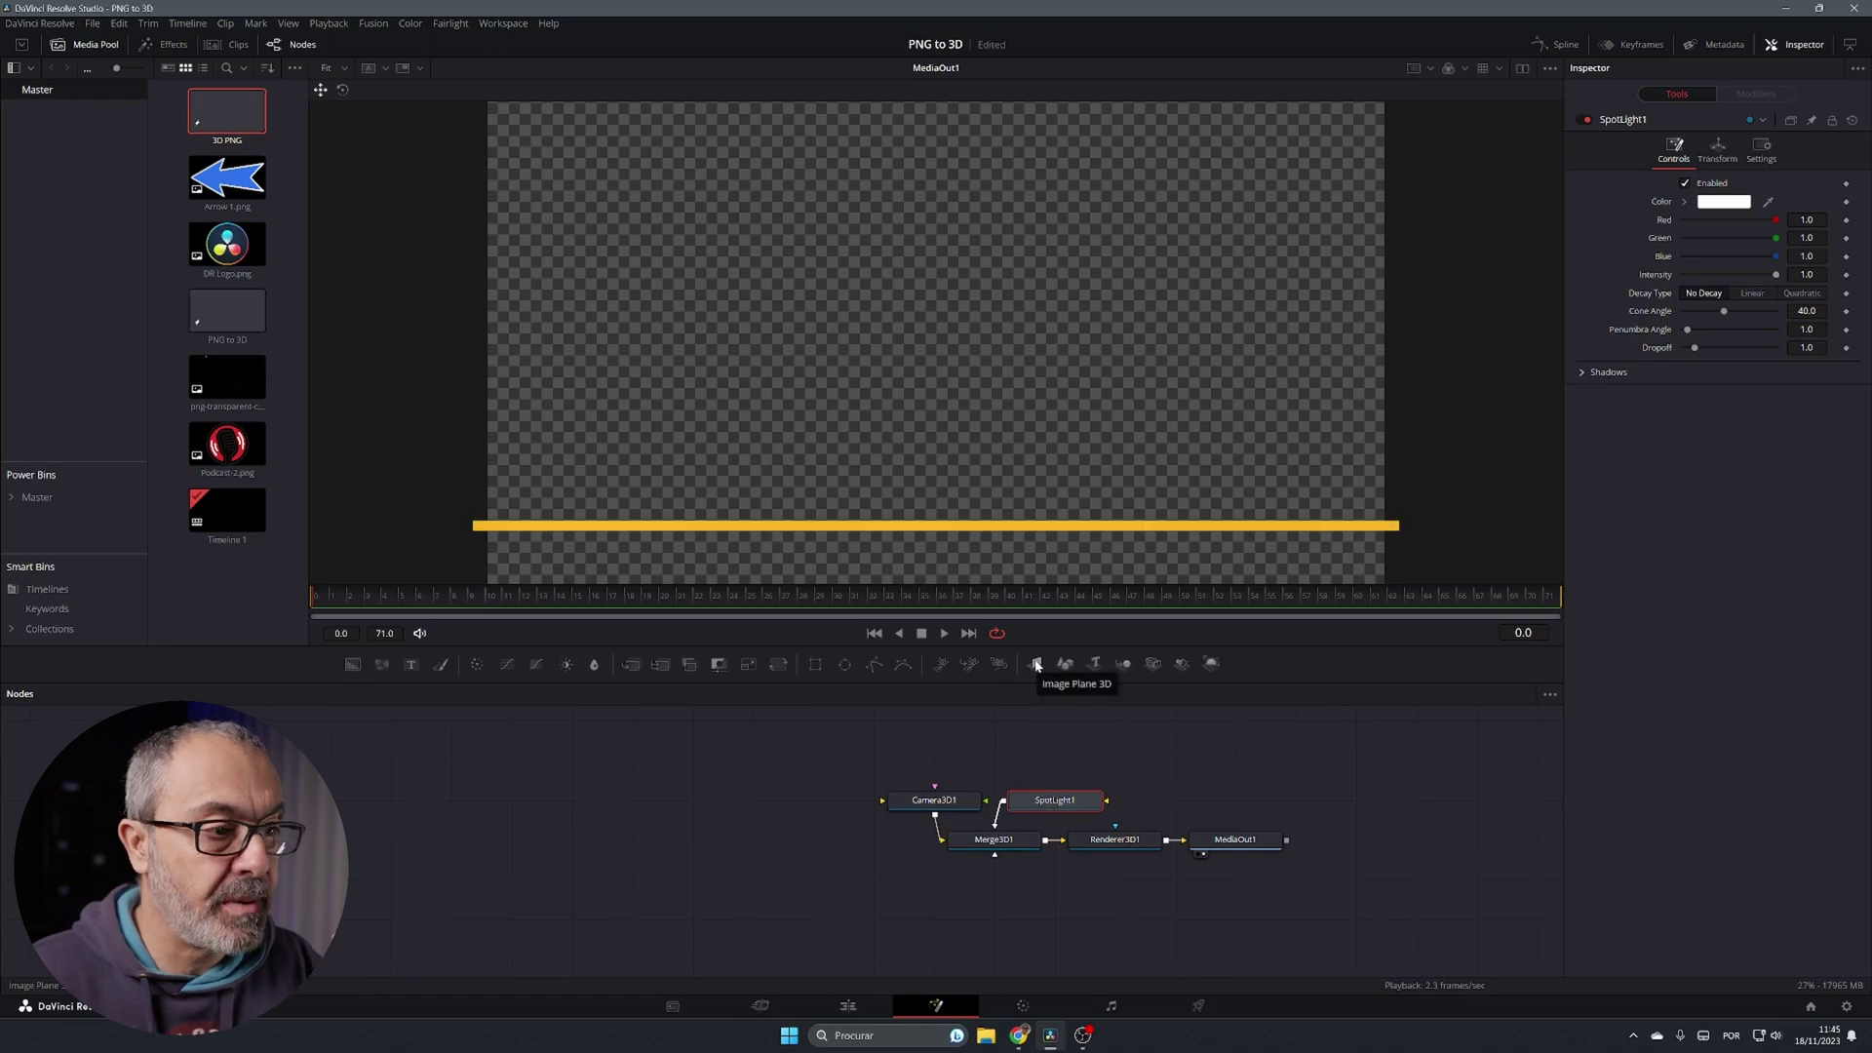
pyautogui.moveTo(1036, 665); pyautogui.dragTo(1015, 842)
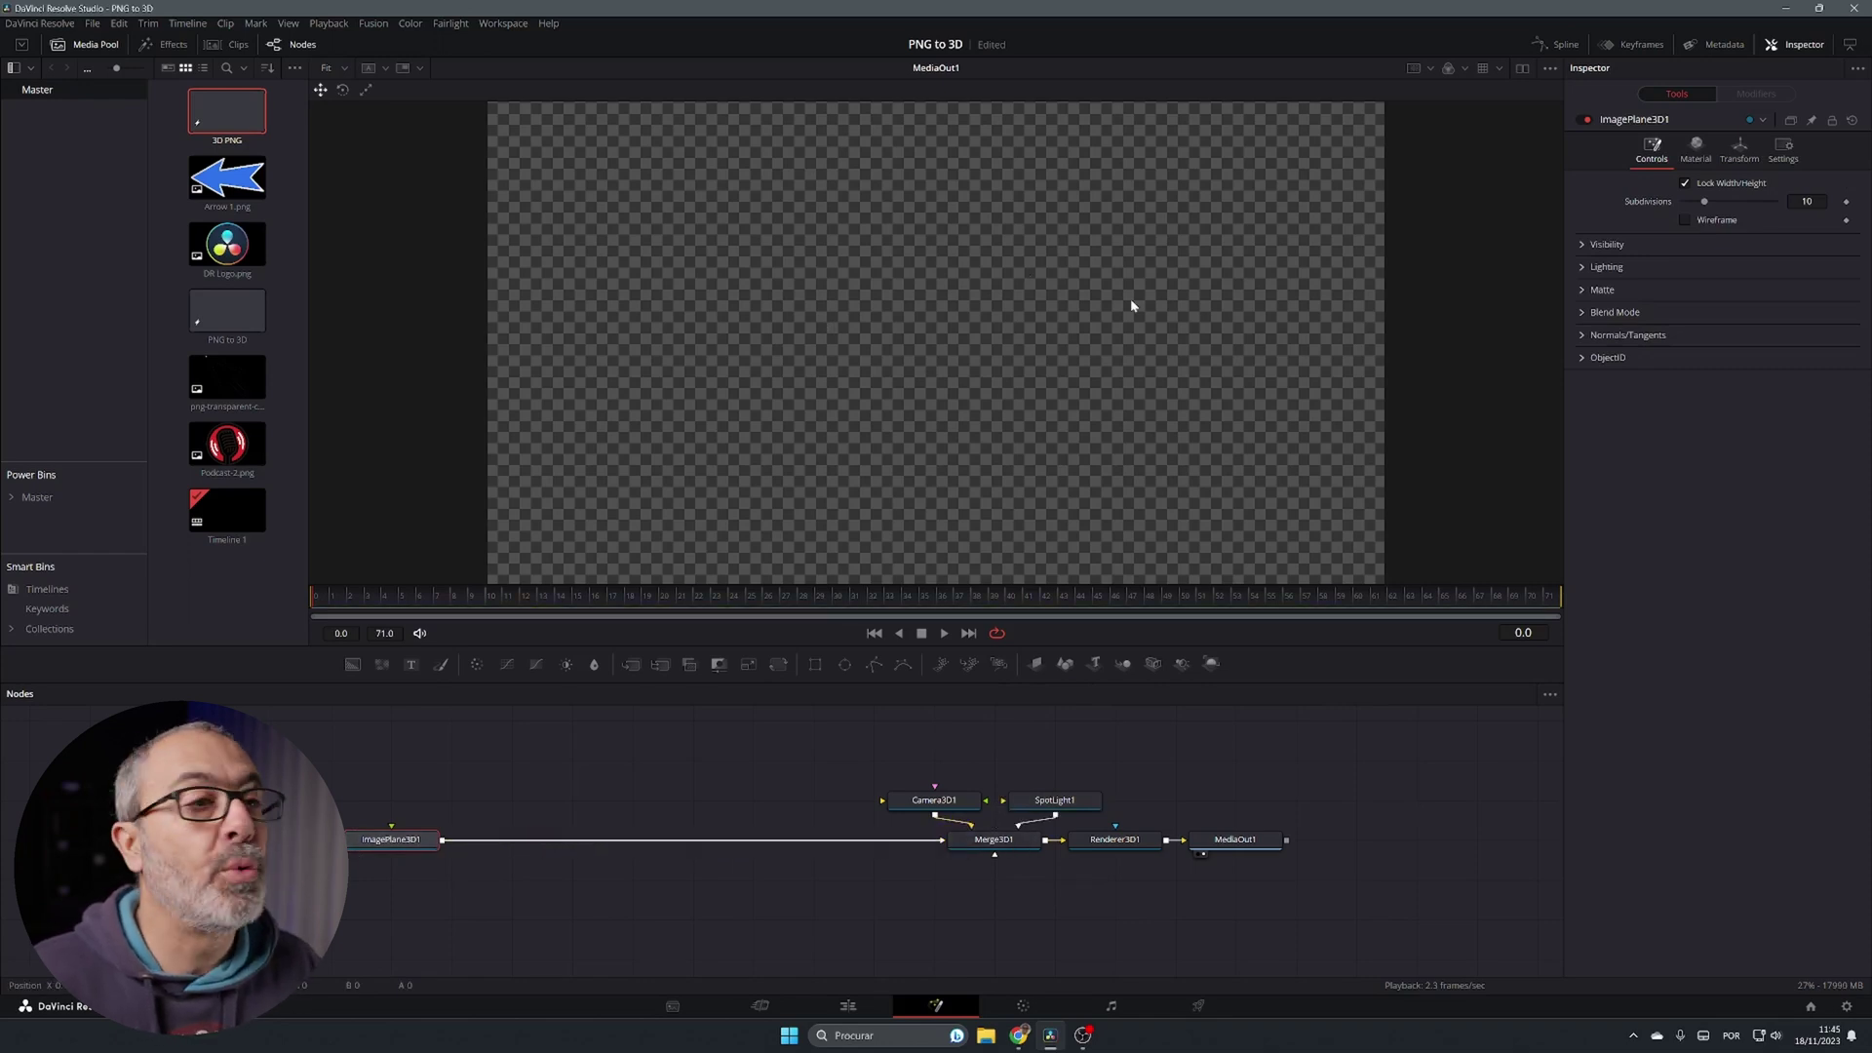
# - Set up two equally wide viewers, with Merge3D1 displayed beside the MediaOut1 output
pyautogui.click(1523, 70)
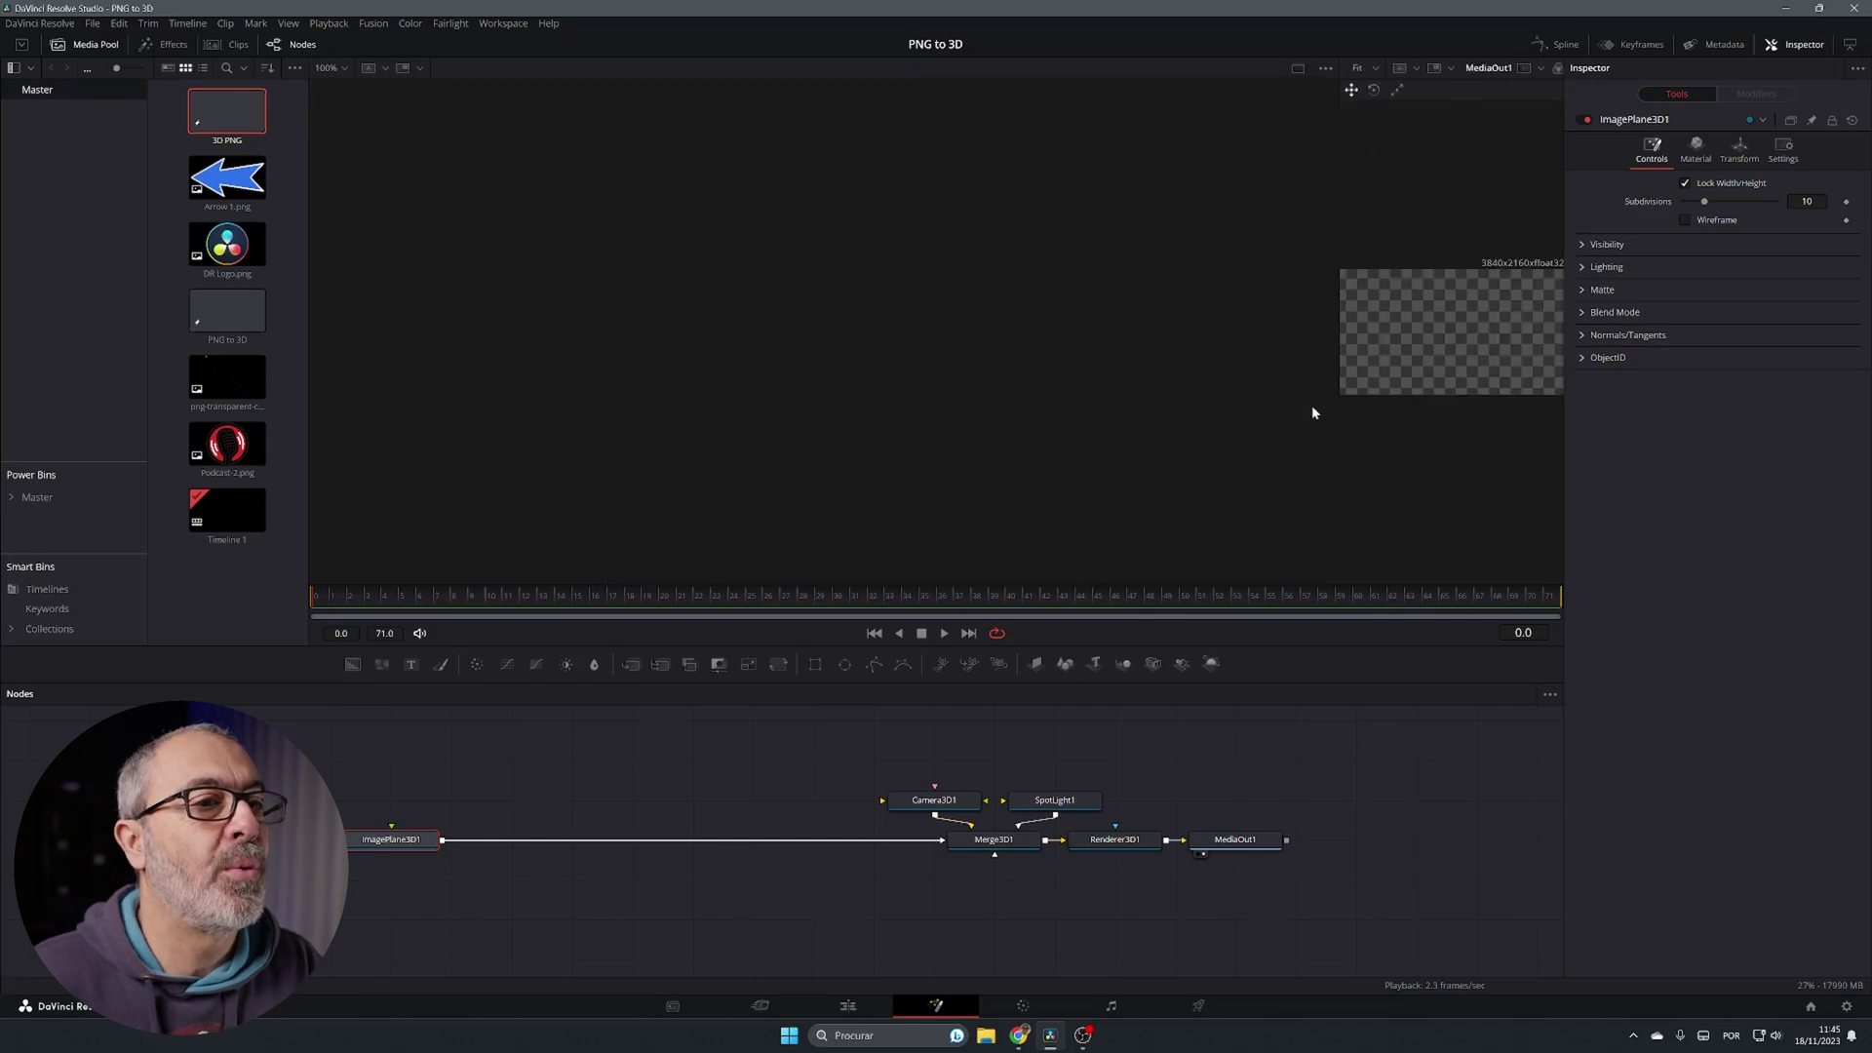
pyautogui.moveTo(1336, 412); pyautogui.dragTo(929, 449)
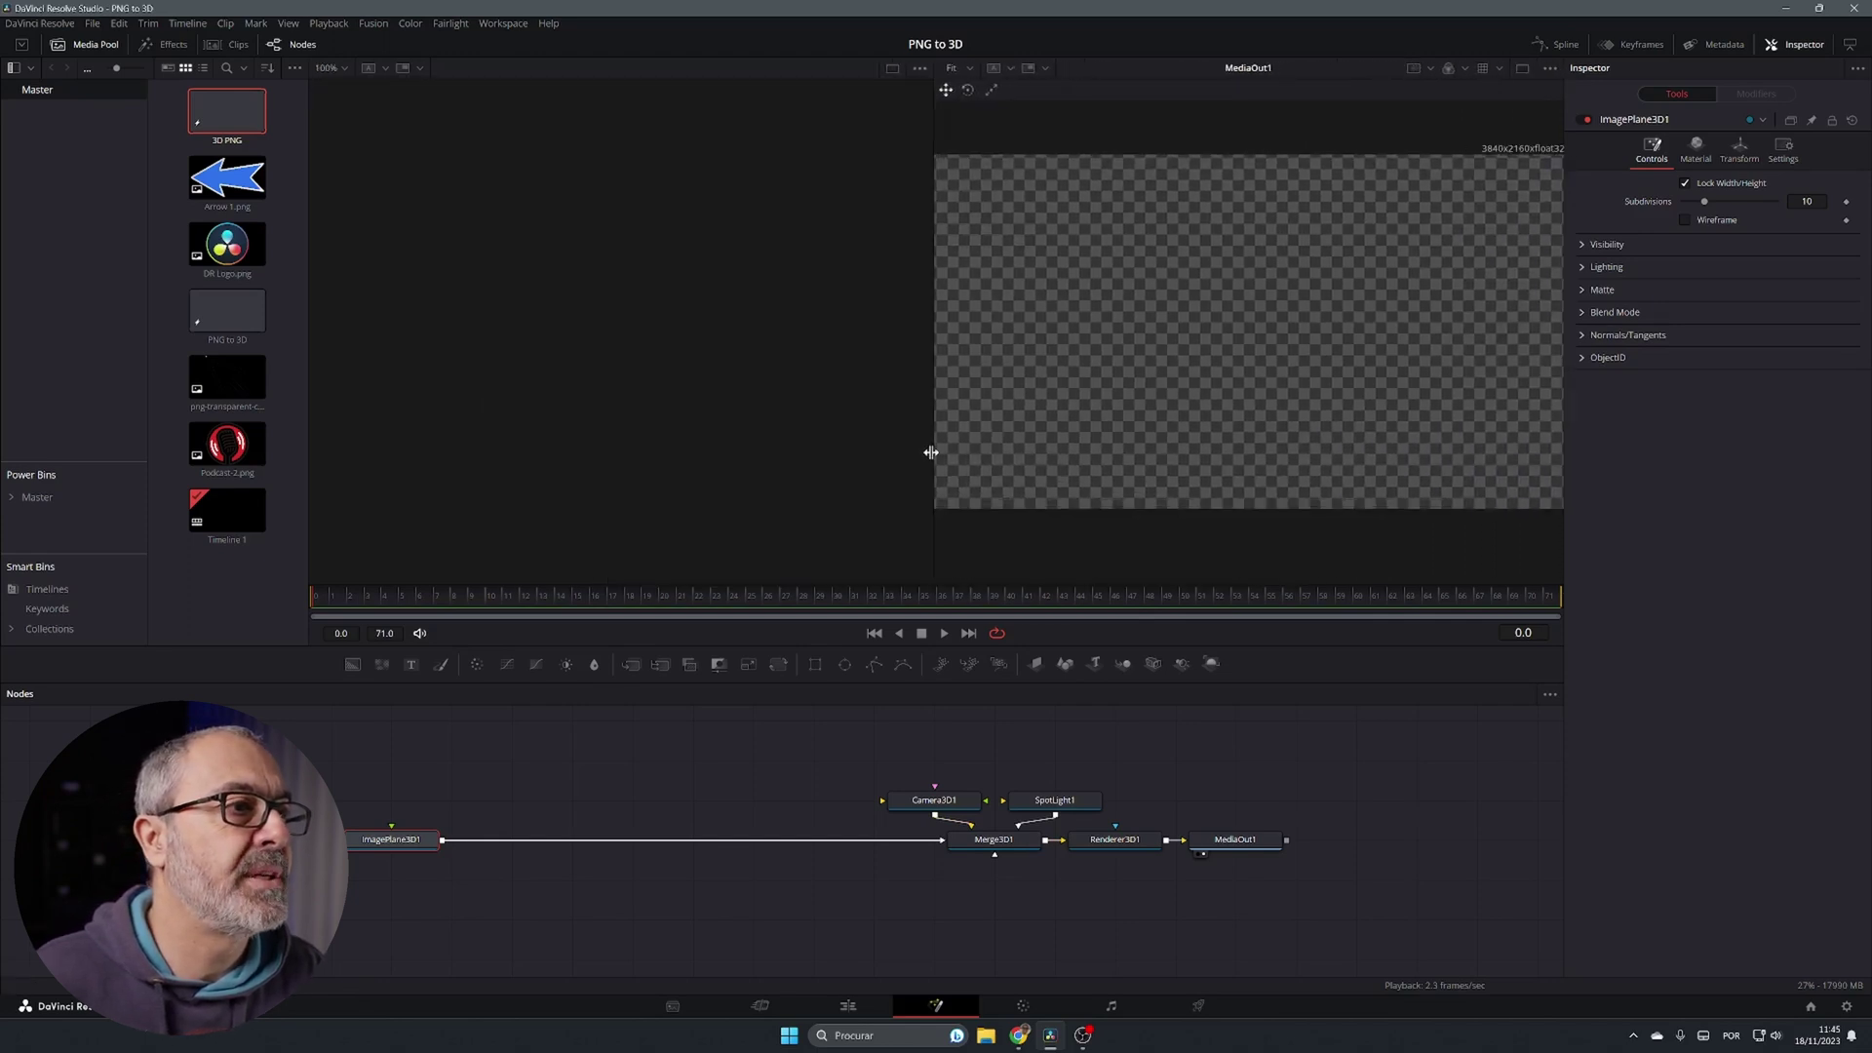
pyautogui.click(989, 842)
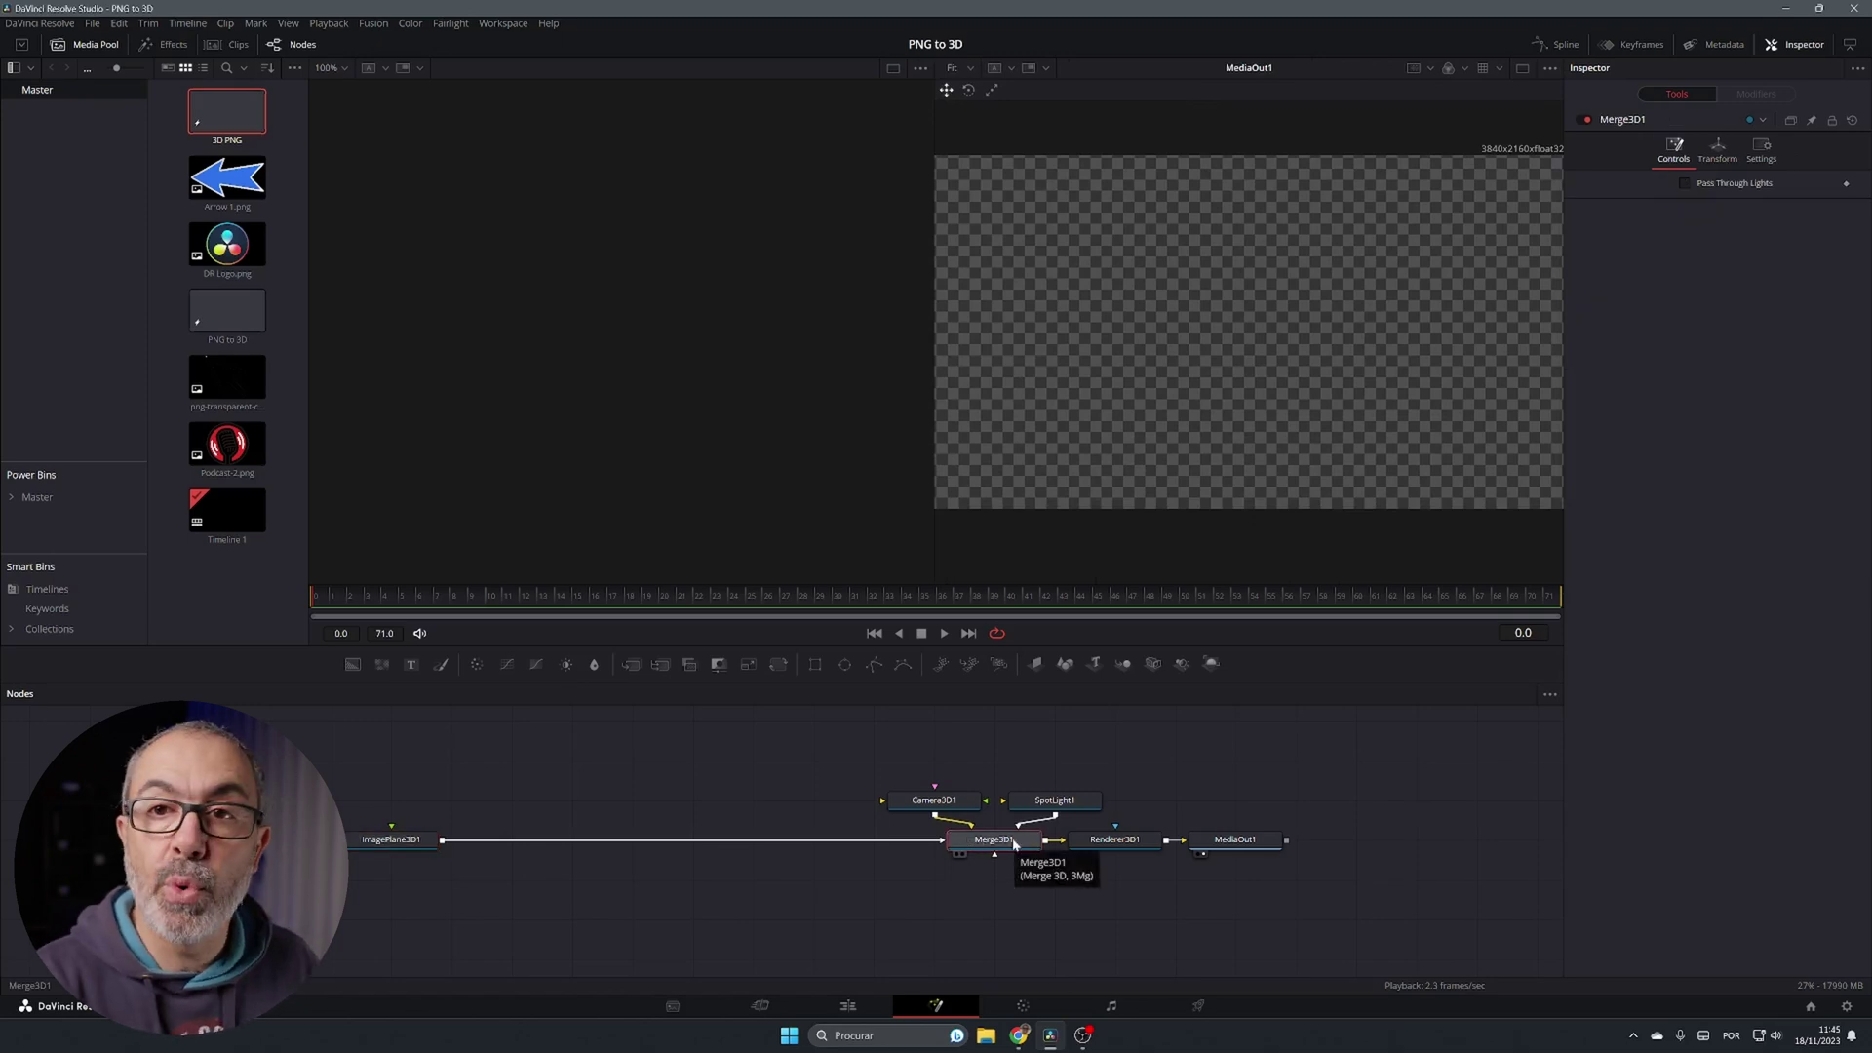
pyautogui.press('1')
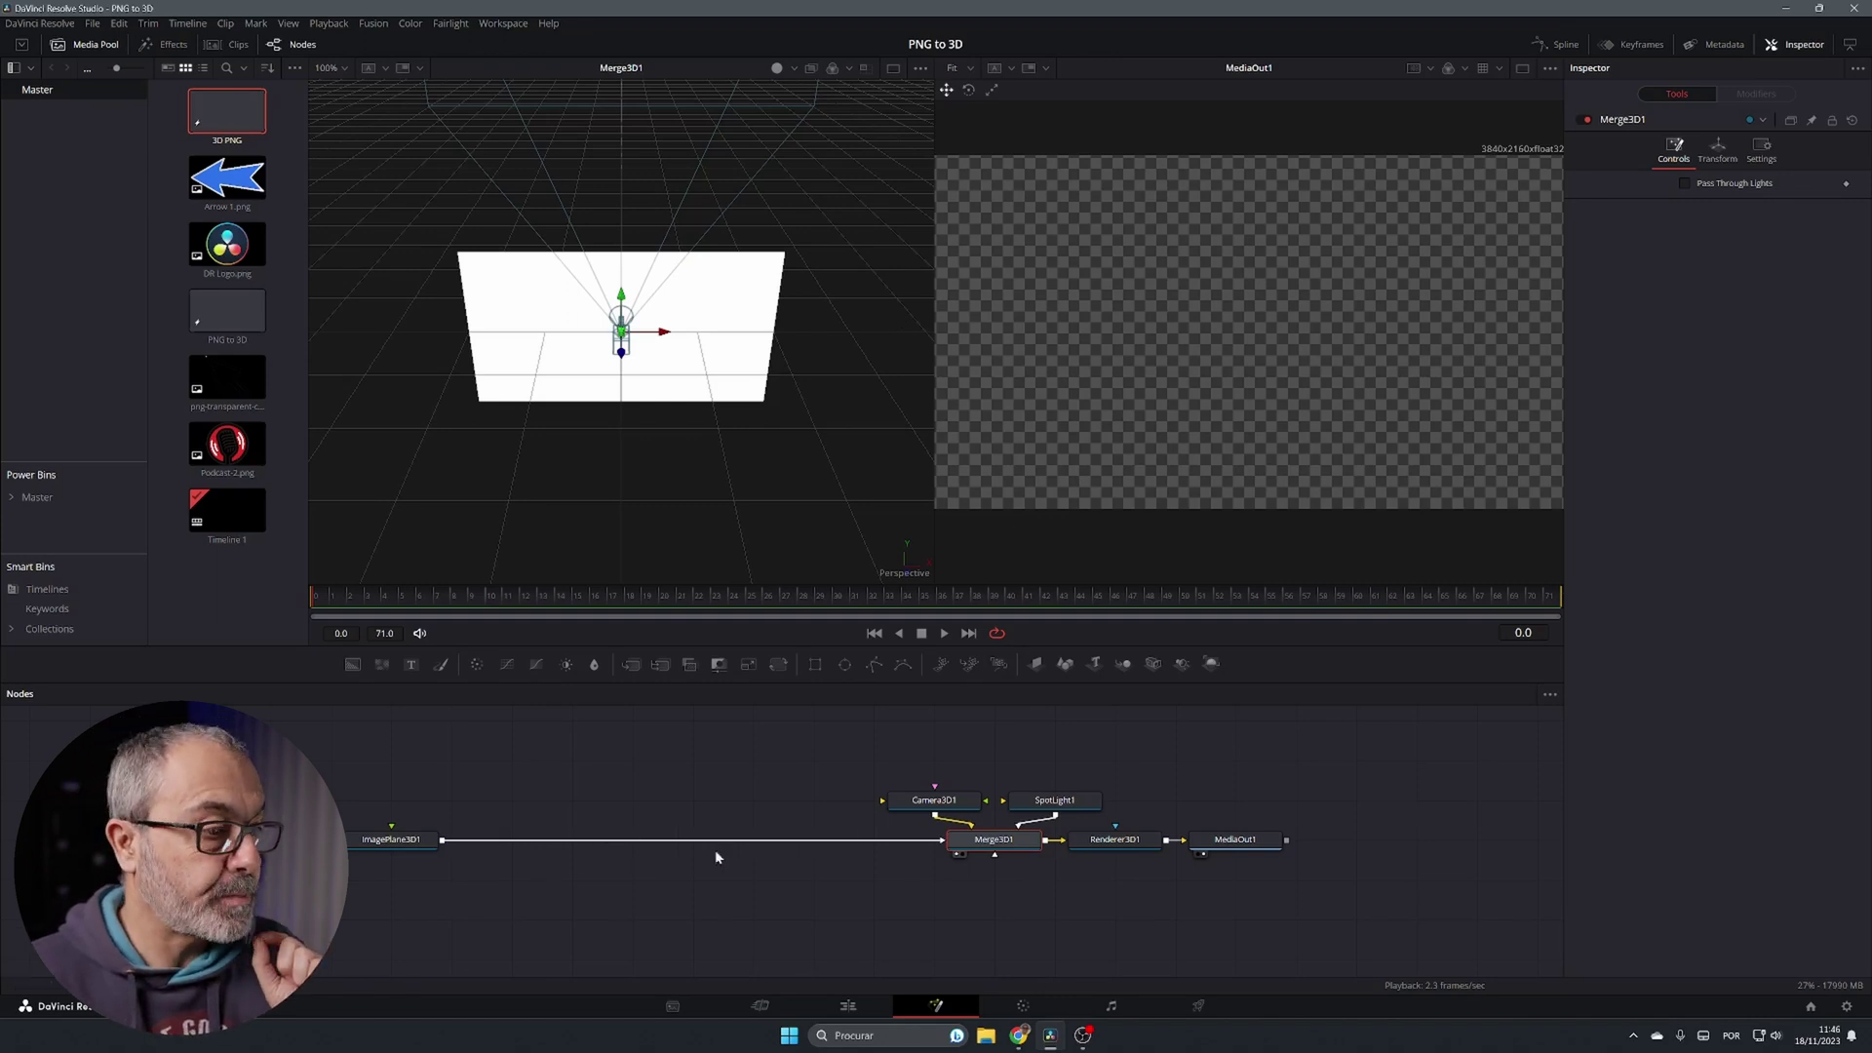
# - Move Camera3D1 back from the image plane to a Z translation of about 3.79
pyautogui.click(950, 801)
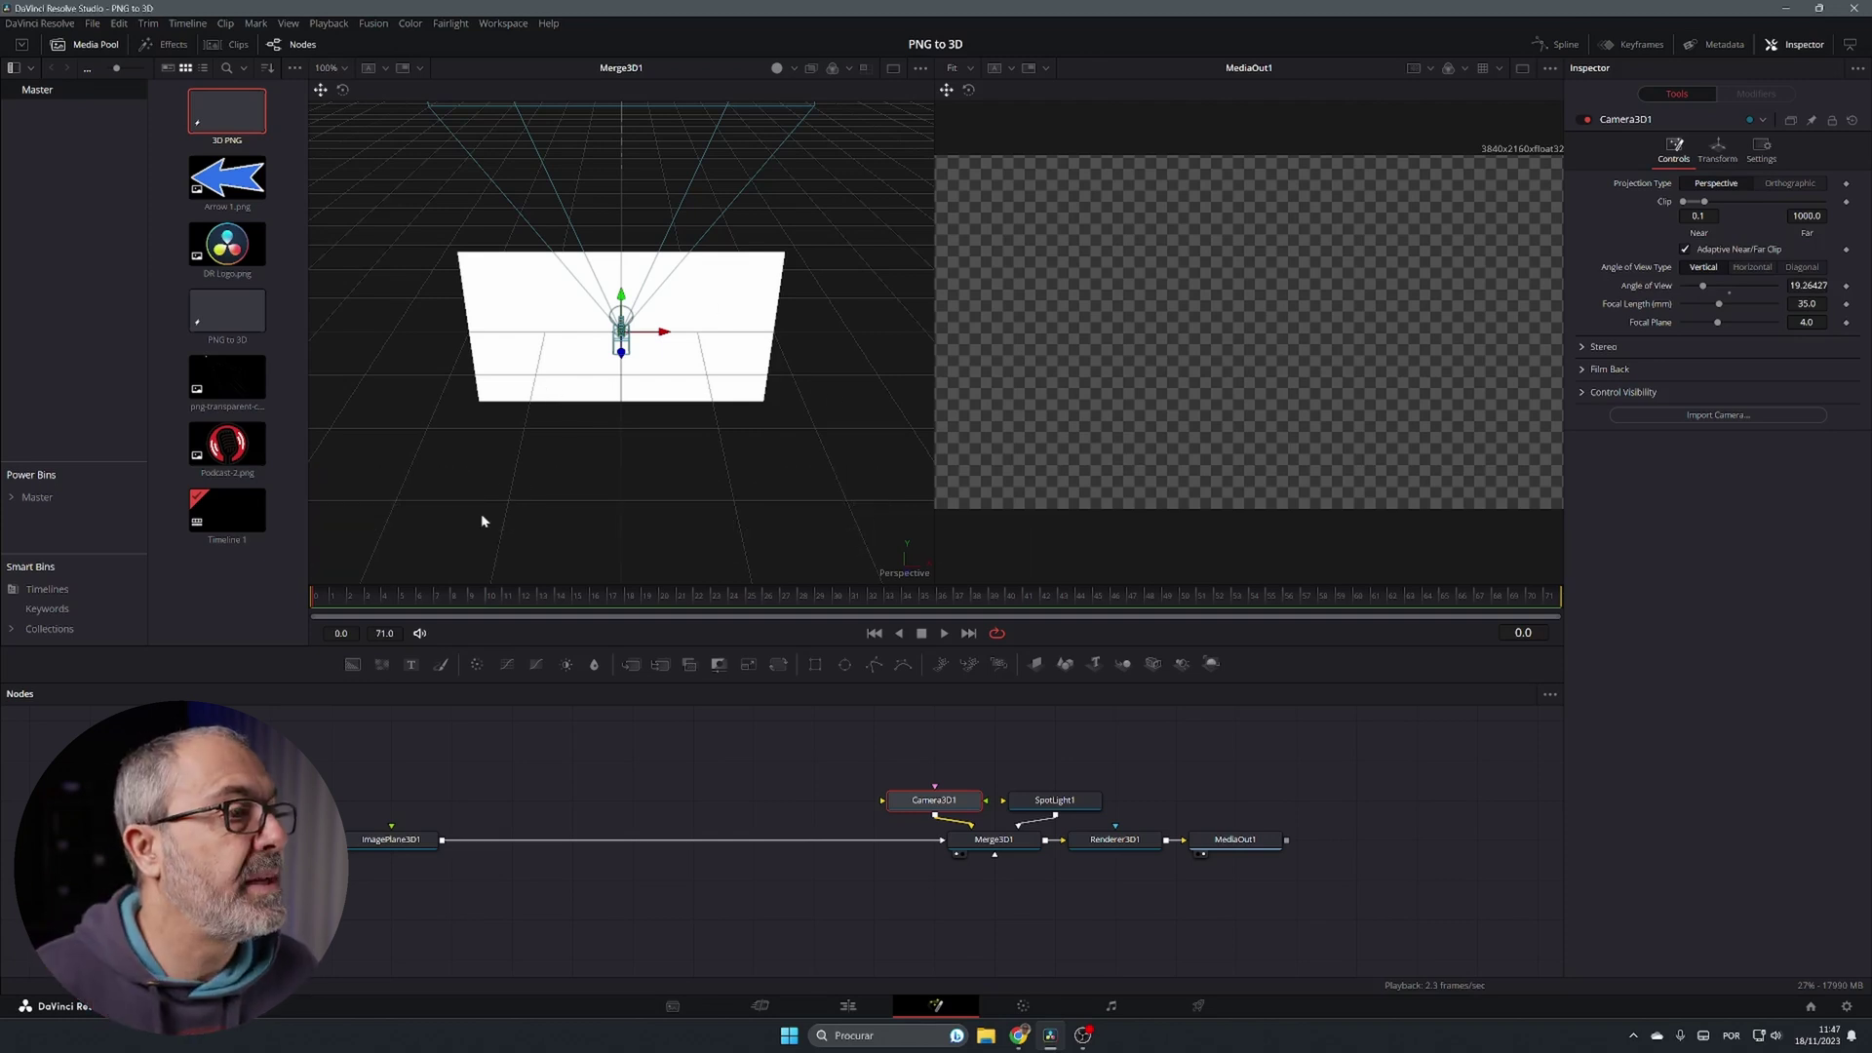
pyautogui.scroll(2, 564, 452)
pyautogui.scroll(-6, 564, 451)
pyautogui.scroll(1, 564, 452)
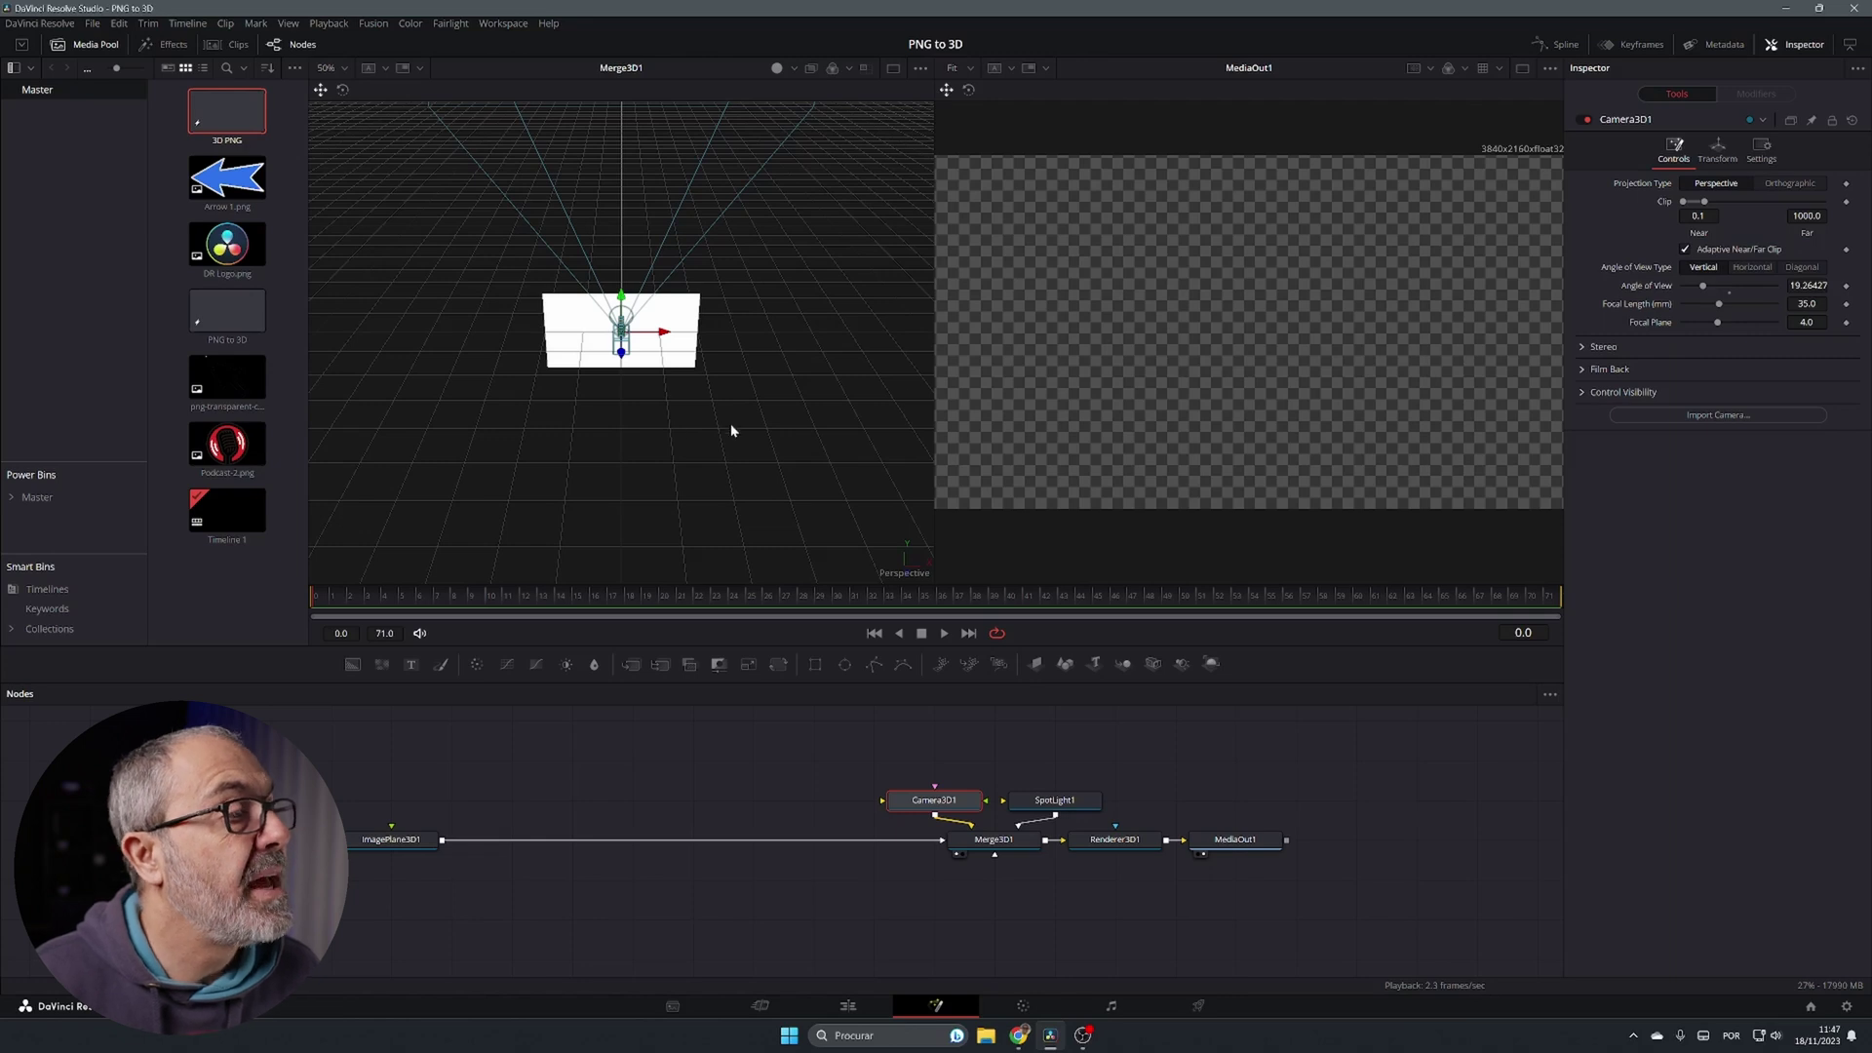
pyautogui.moveTo(731, 430); pyautogui.dragTo(632, 464)
pyautogui.scroll(-2, 632, 464)
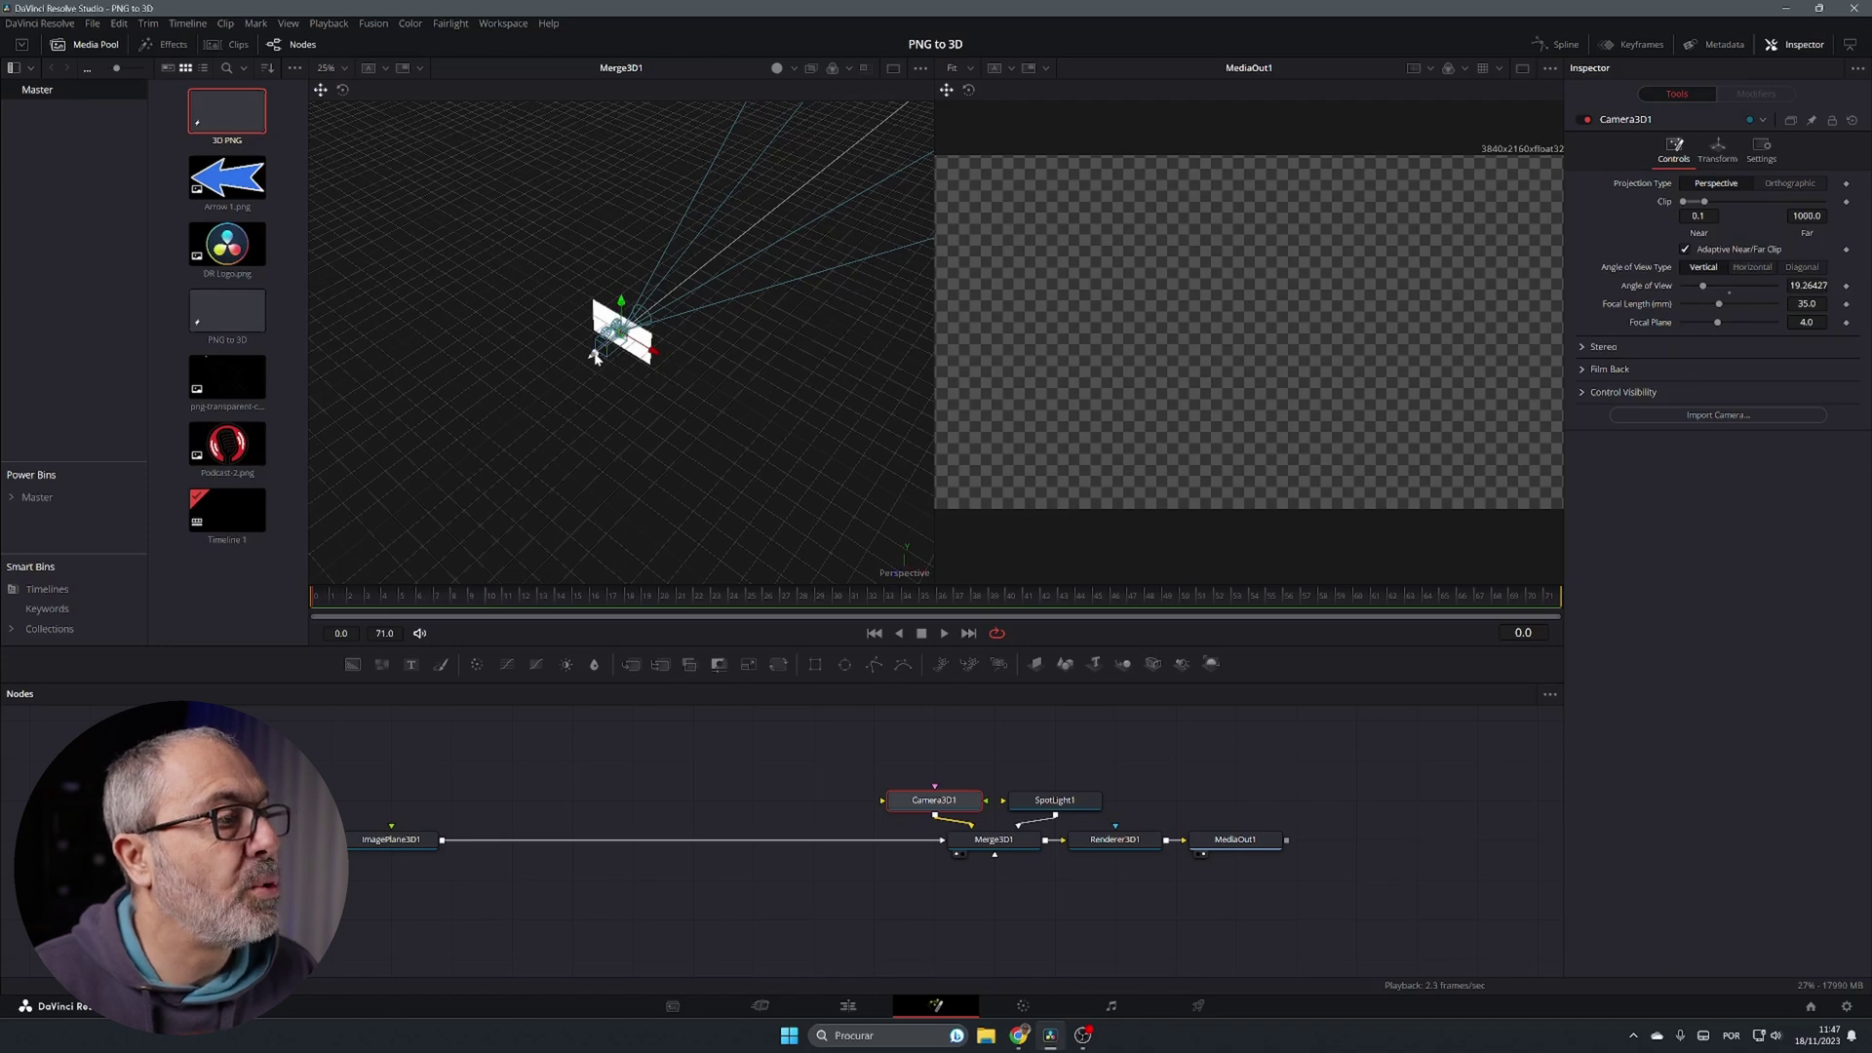
pyautogui.moveTo(593, 353); pyautogui.dragTo(378, 515)
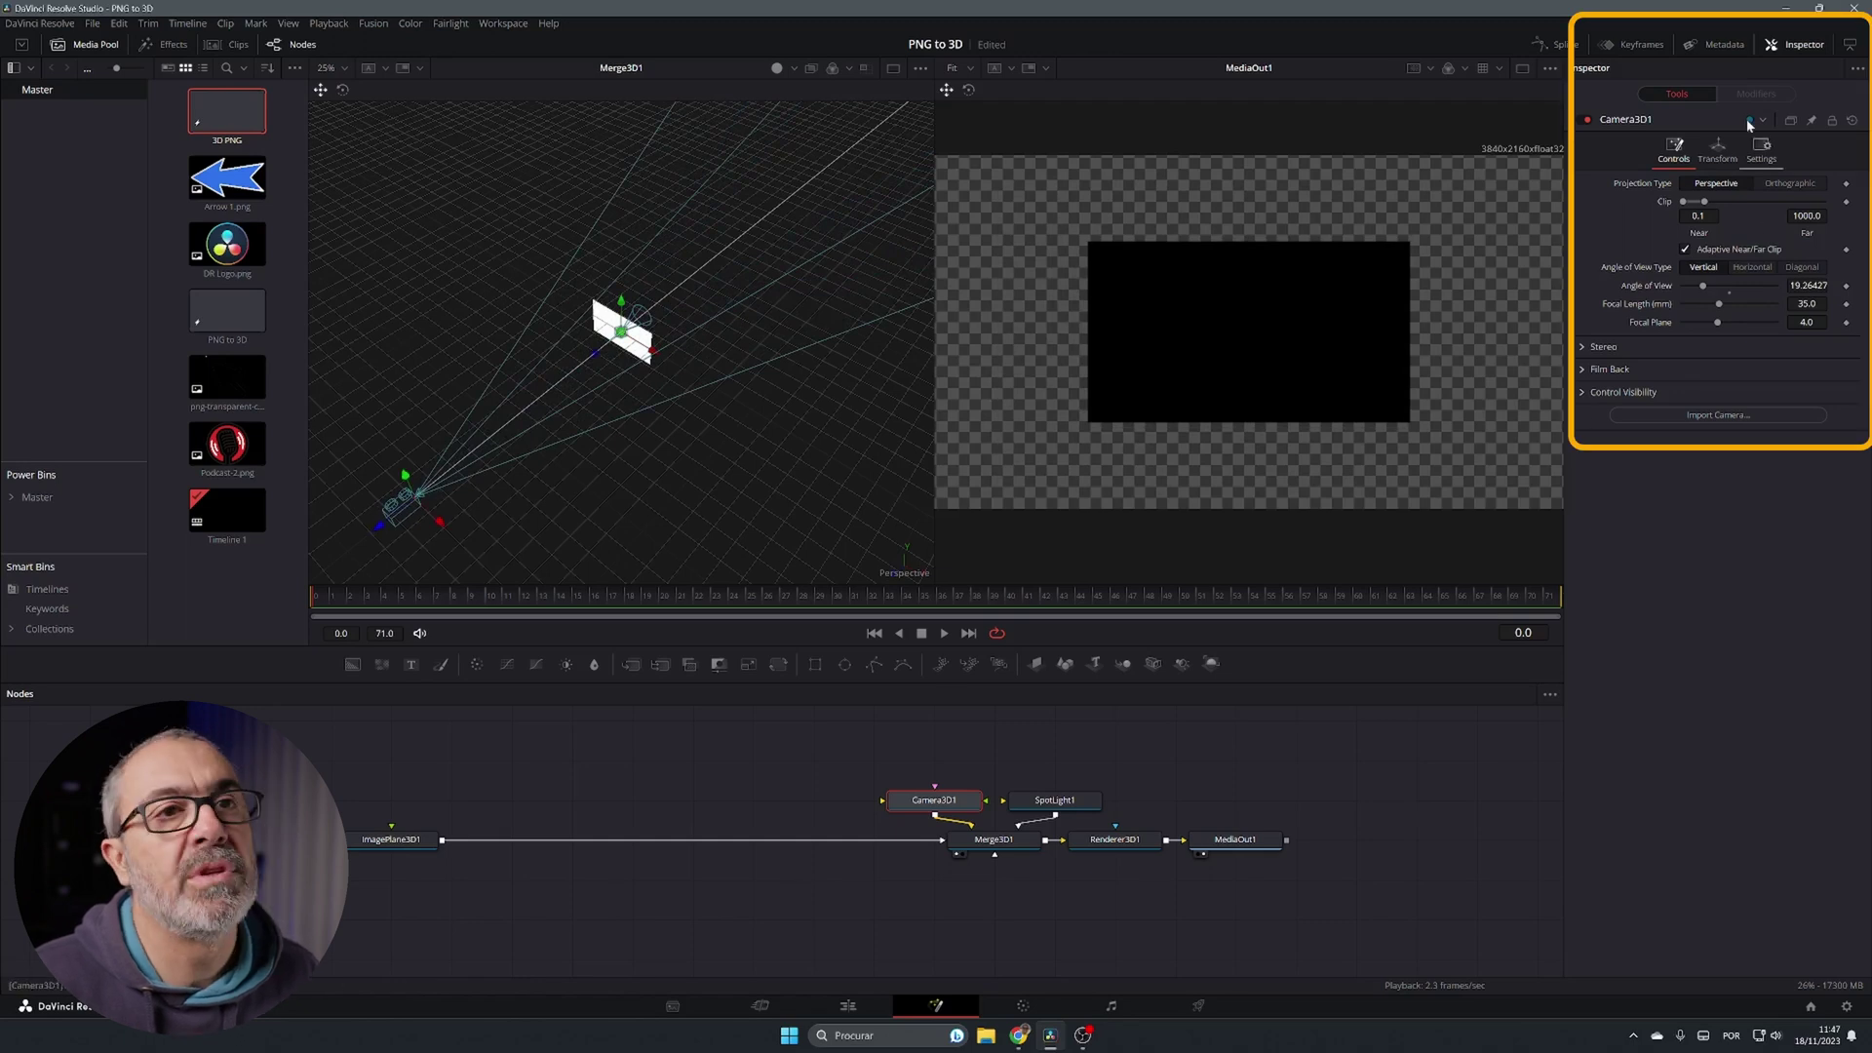
pyautogui.click(1717, 149)
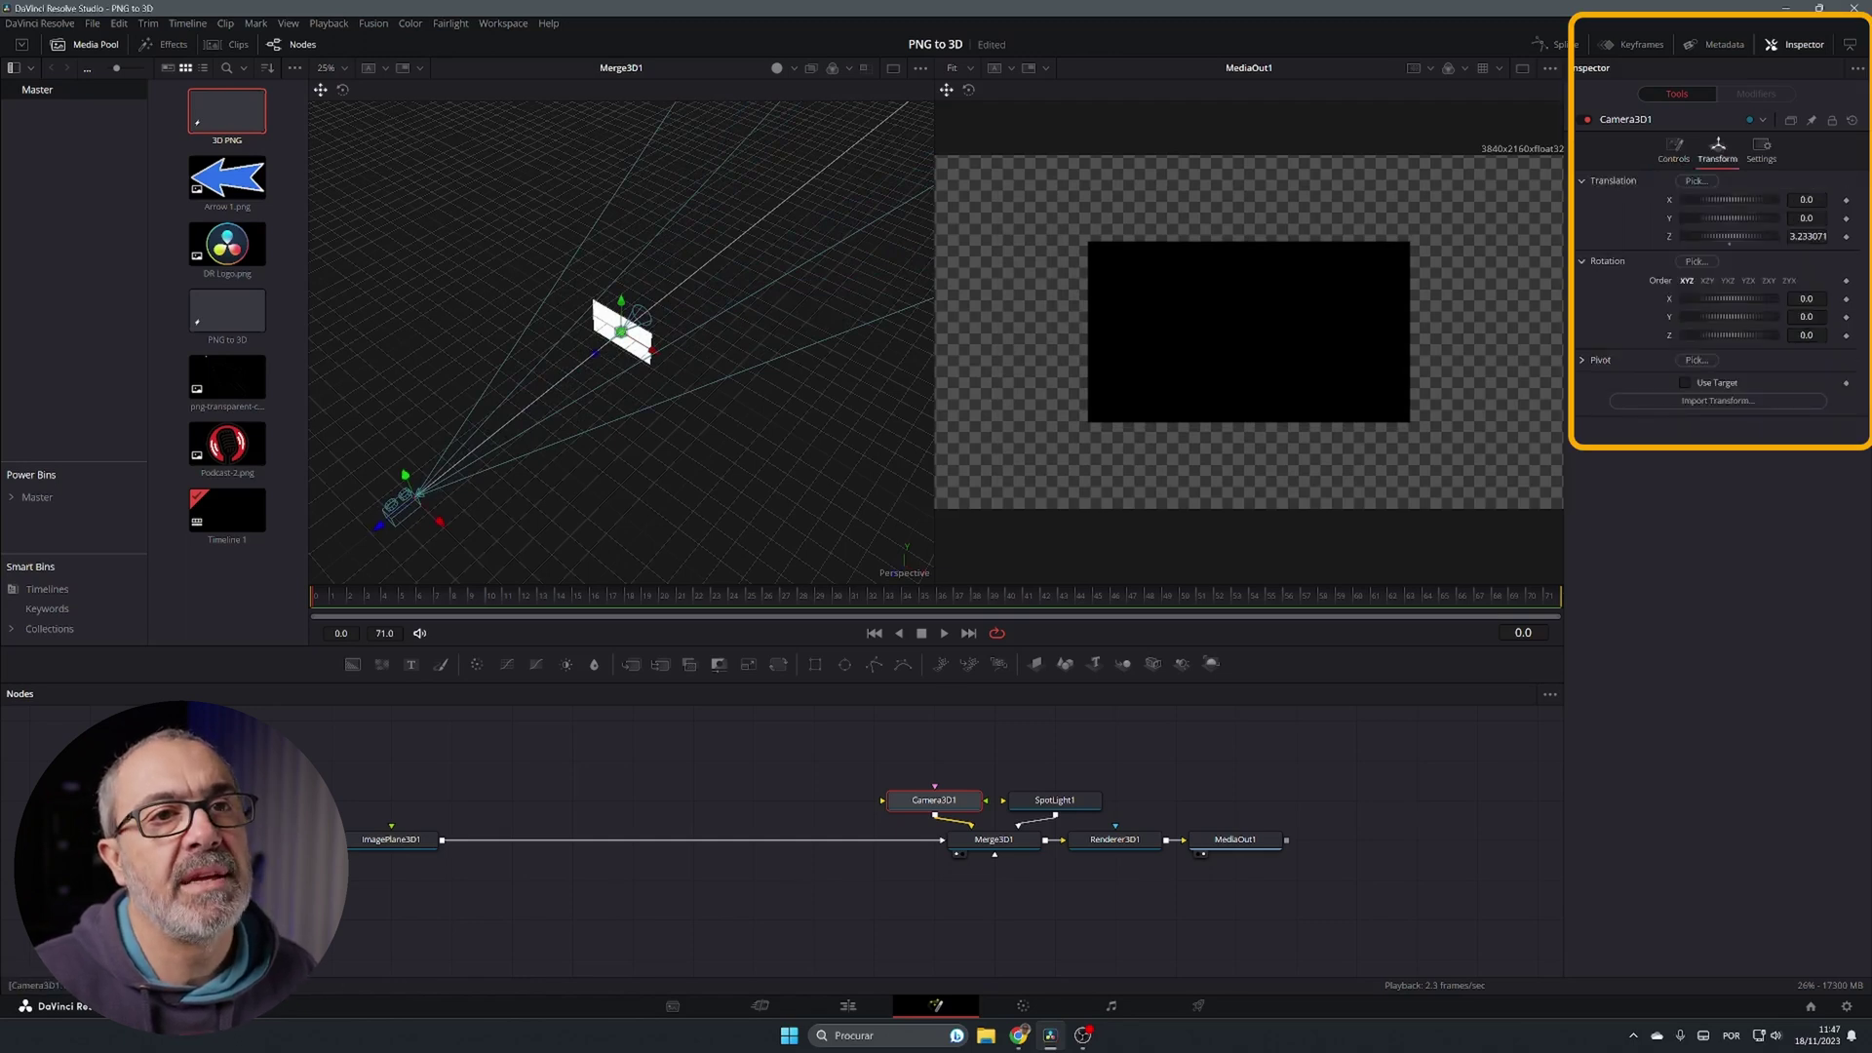
pyautogui.moveTo(1731, 236); pyautogui.dragTo(1733, 236)
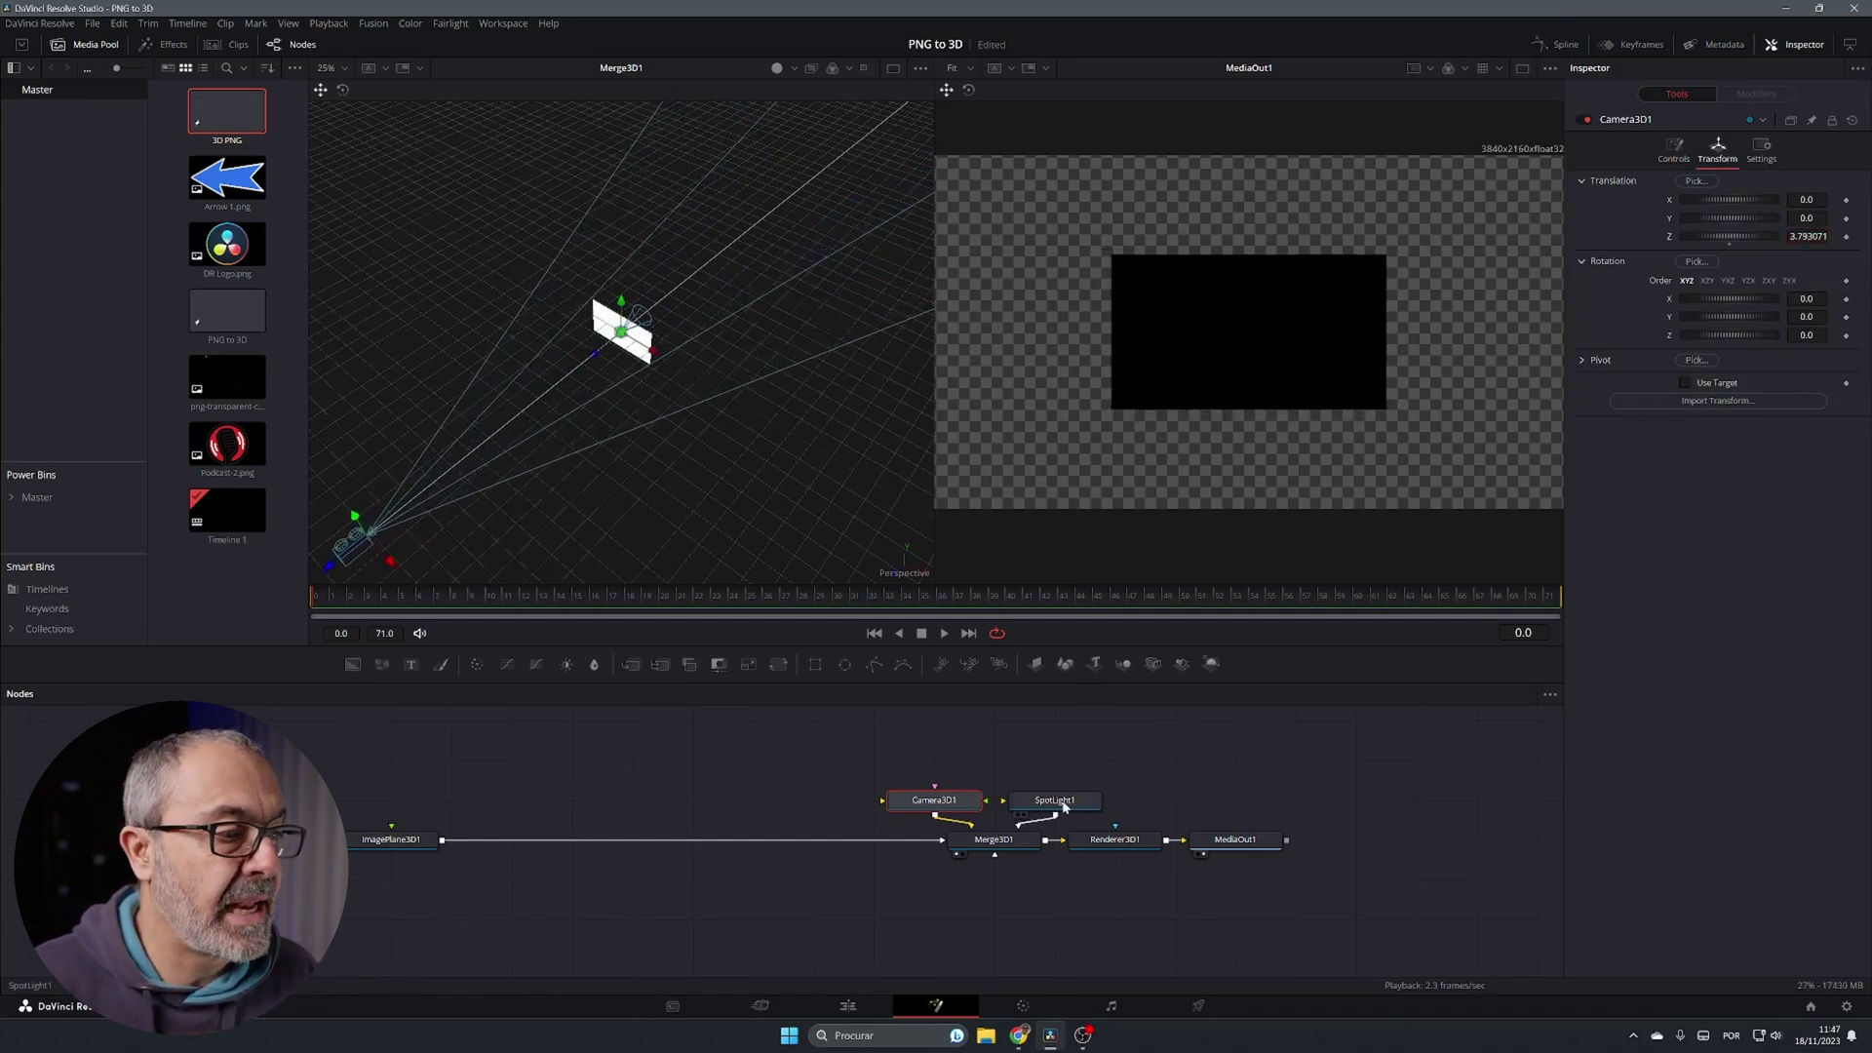
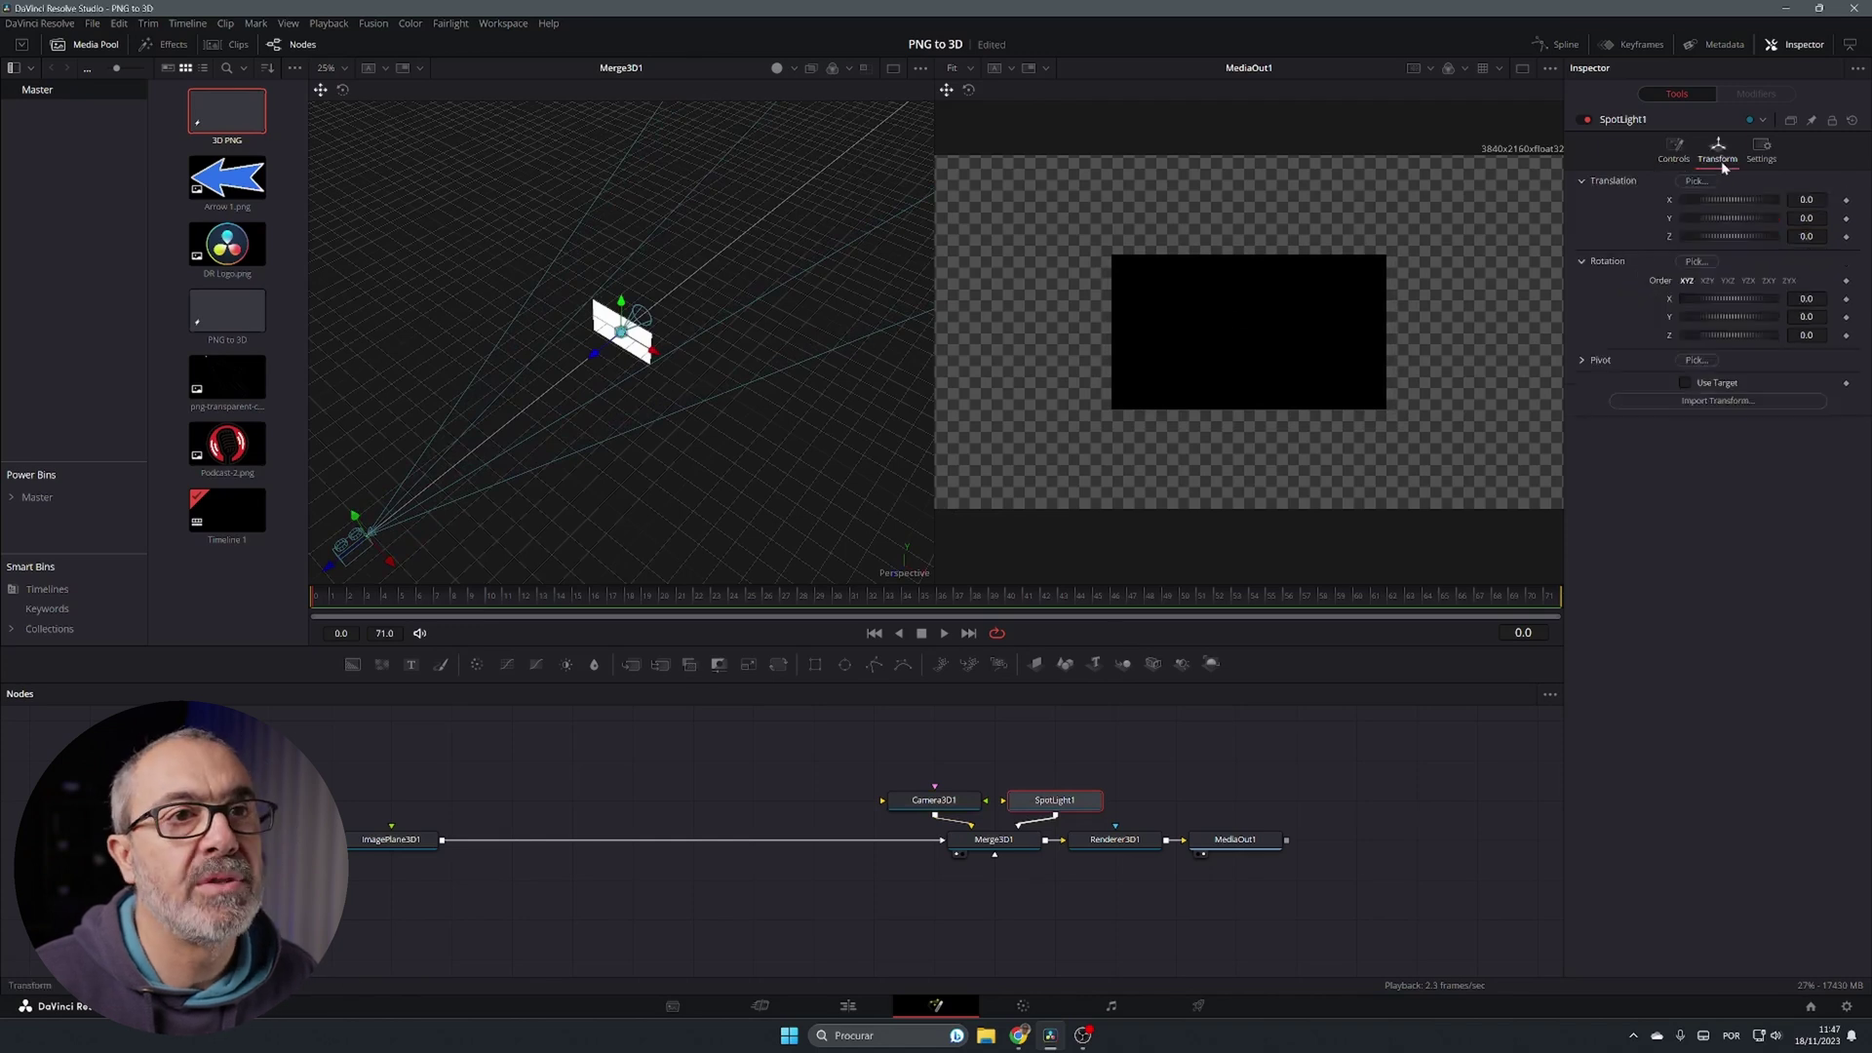
# - Position SpotLight1 at about X 1.27 and Z 1.84, and rotate it about 33.9 degrees around Y towards the image plane
pyautogui.moveTo(1807, 236); pyautogui.dragTo(1825, 236)
pyautogui.moveTo(527, 411); pyautogui.dragTo(632, 501)
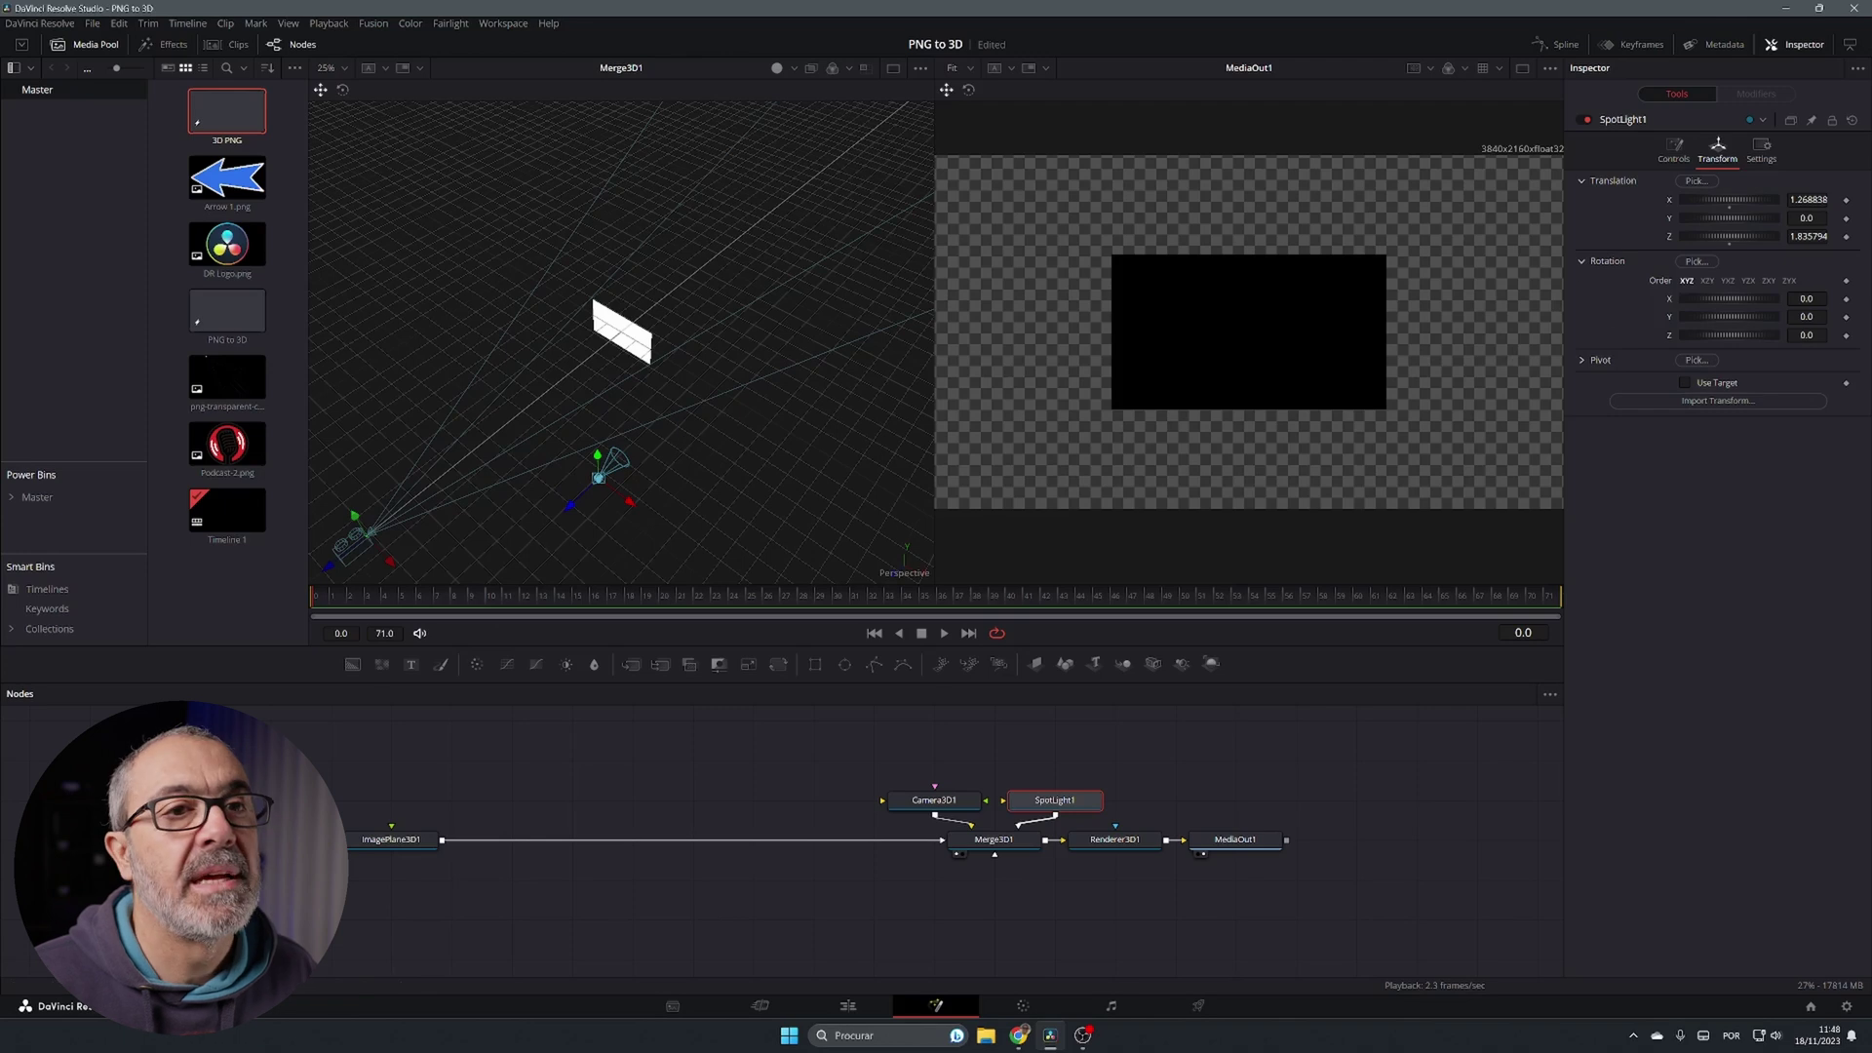
pyautogui.moveTo(1736, 324); pyautogui.dragTo(1741, 318)
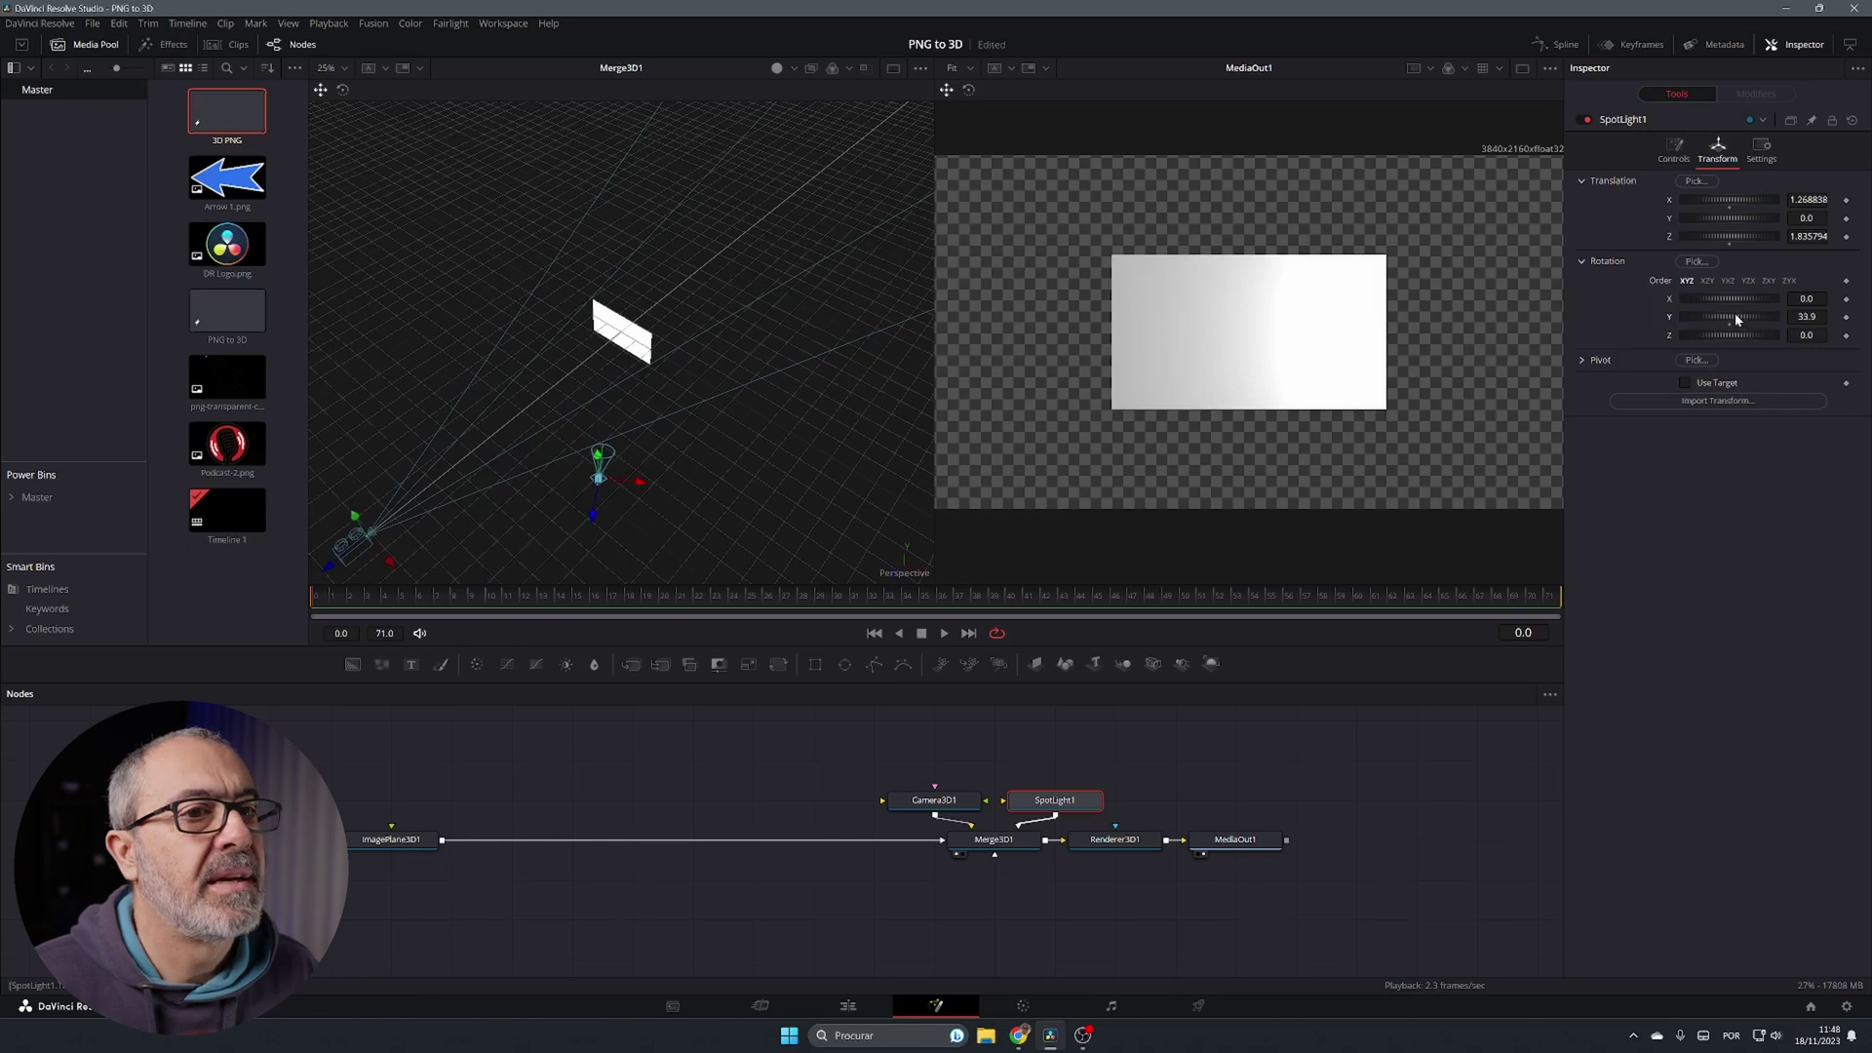
# - Widen SpotLight1's cone angle to about 60.94 and look over its shadow settings
pyautogui.click(1674, 148)
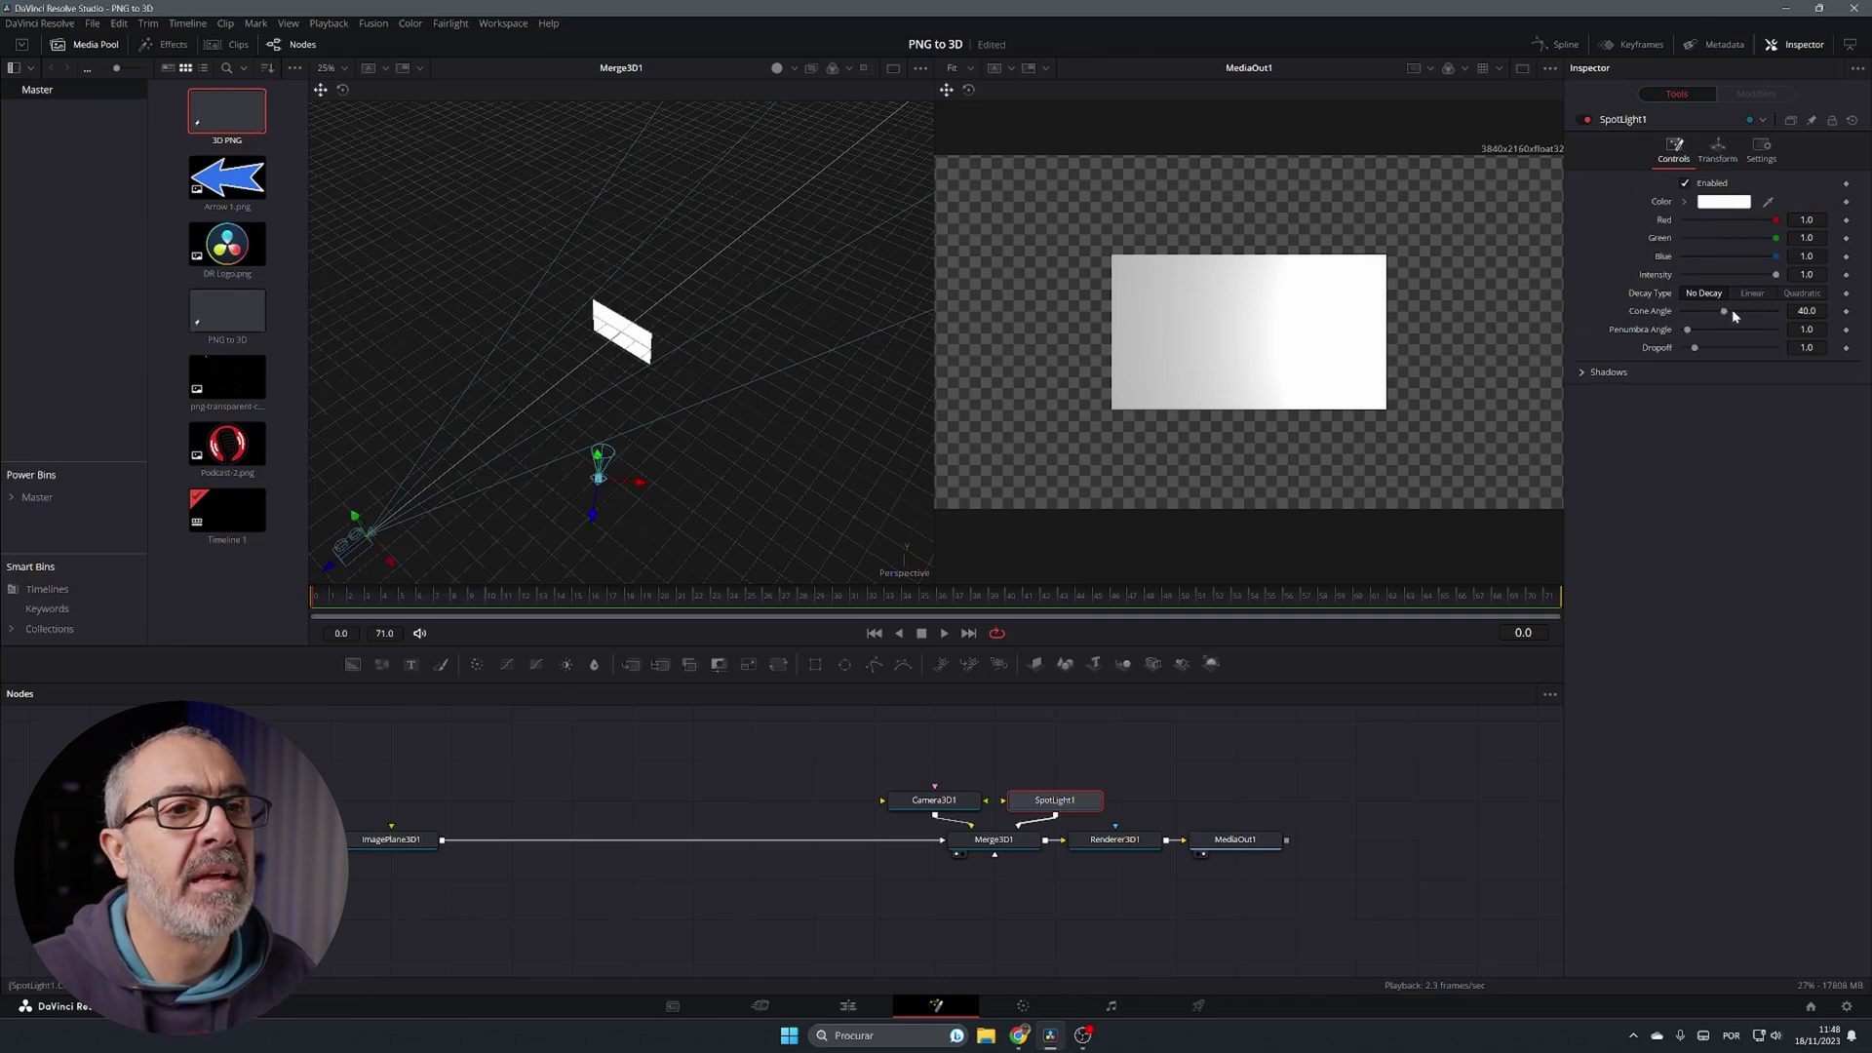
pyautogui.moveTo(1724, 312)
pyautogui.mouseDown()
pyautogui.moveTo(1770, 324)
pyautogui.moveTo(1689, 329)
pyautogui.moveTo(1744, 321)
pyautogui.mouseUp()
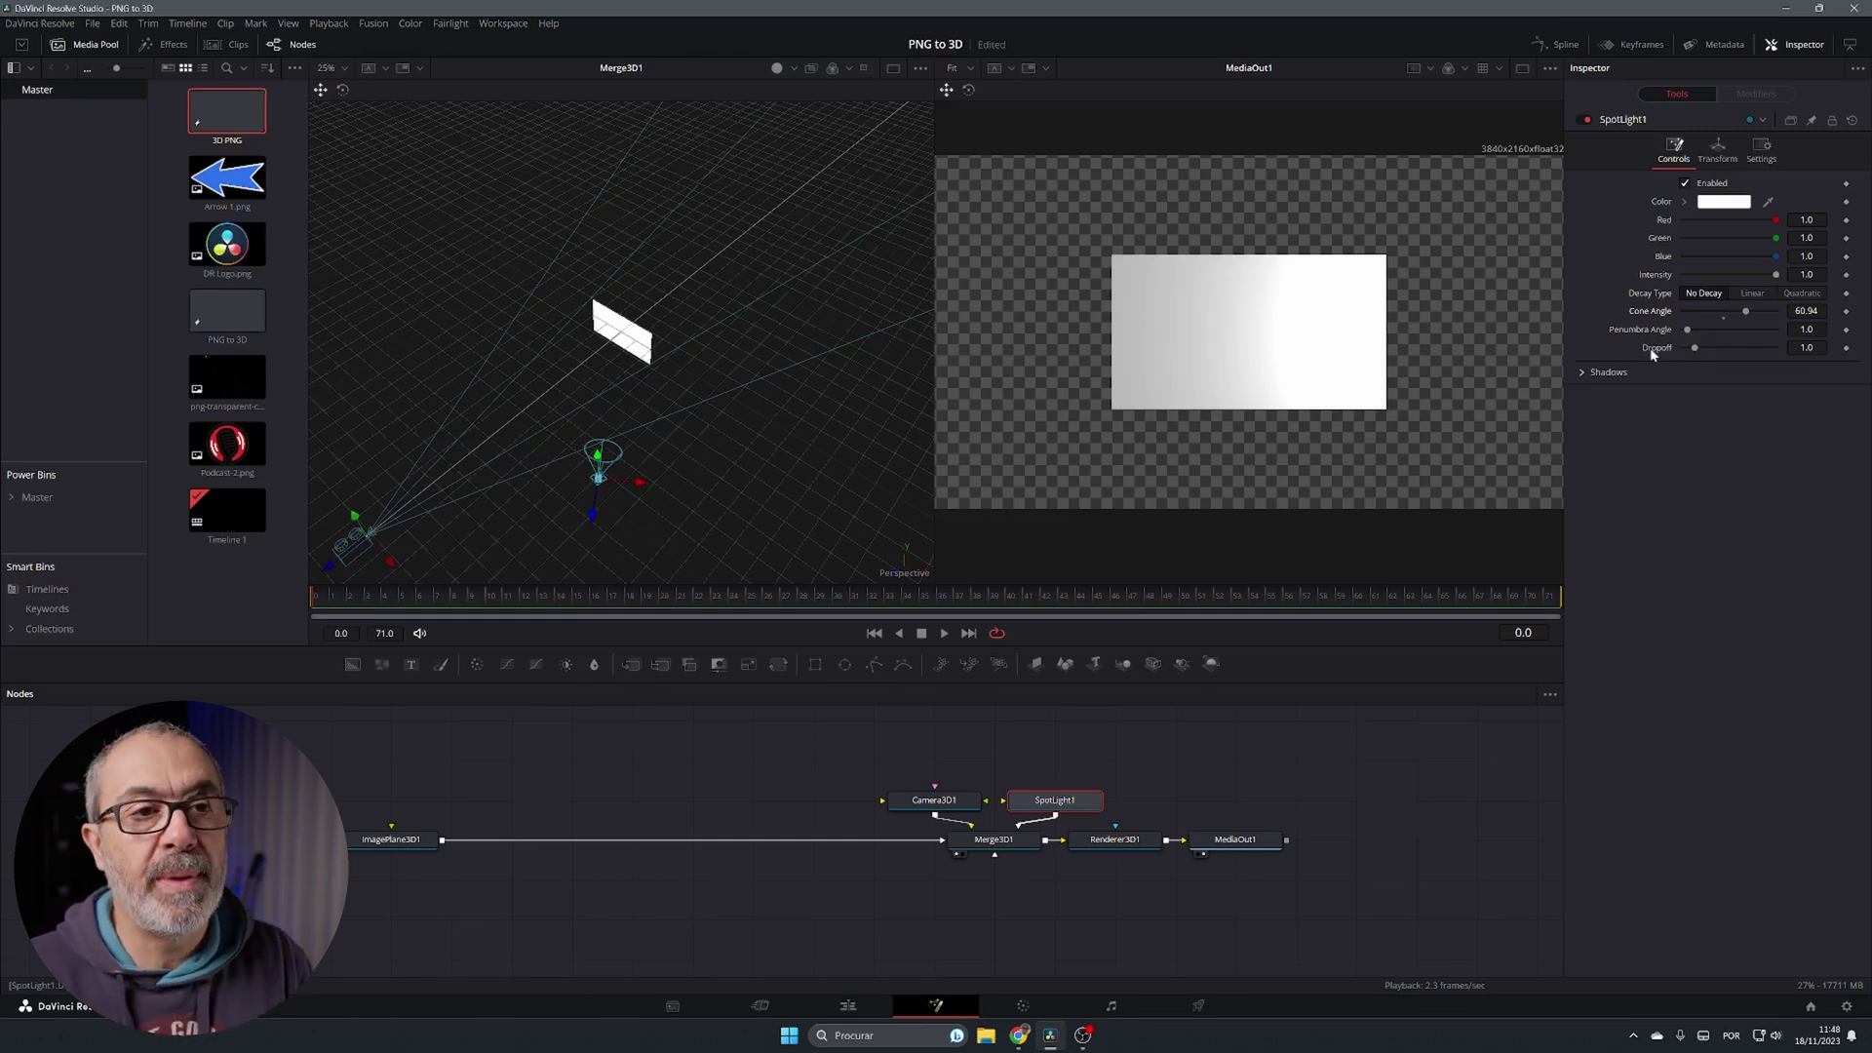
pyautogui.click(1584, 372)
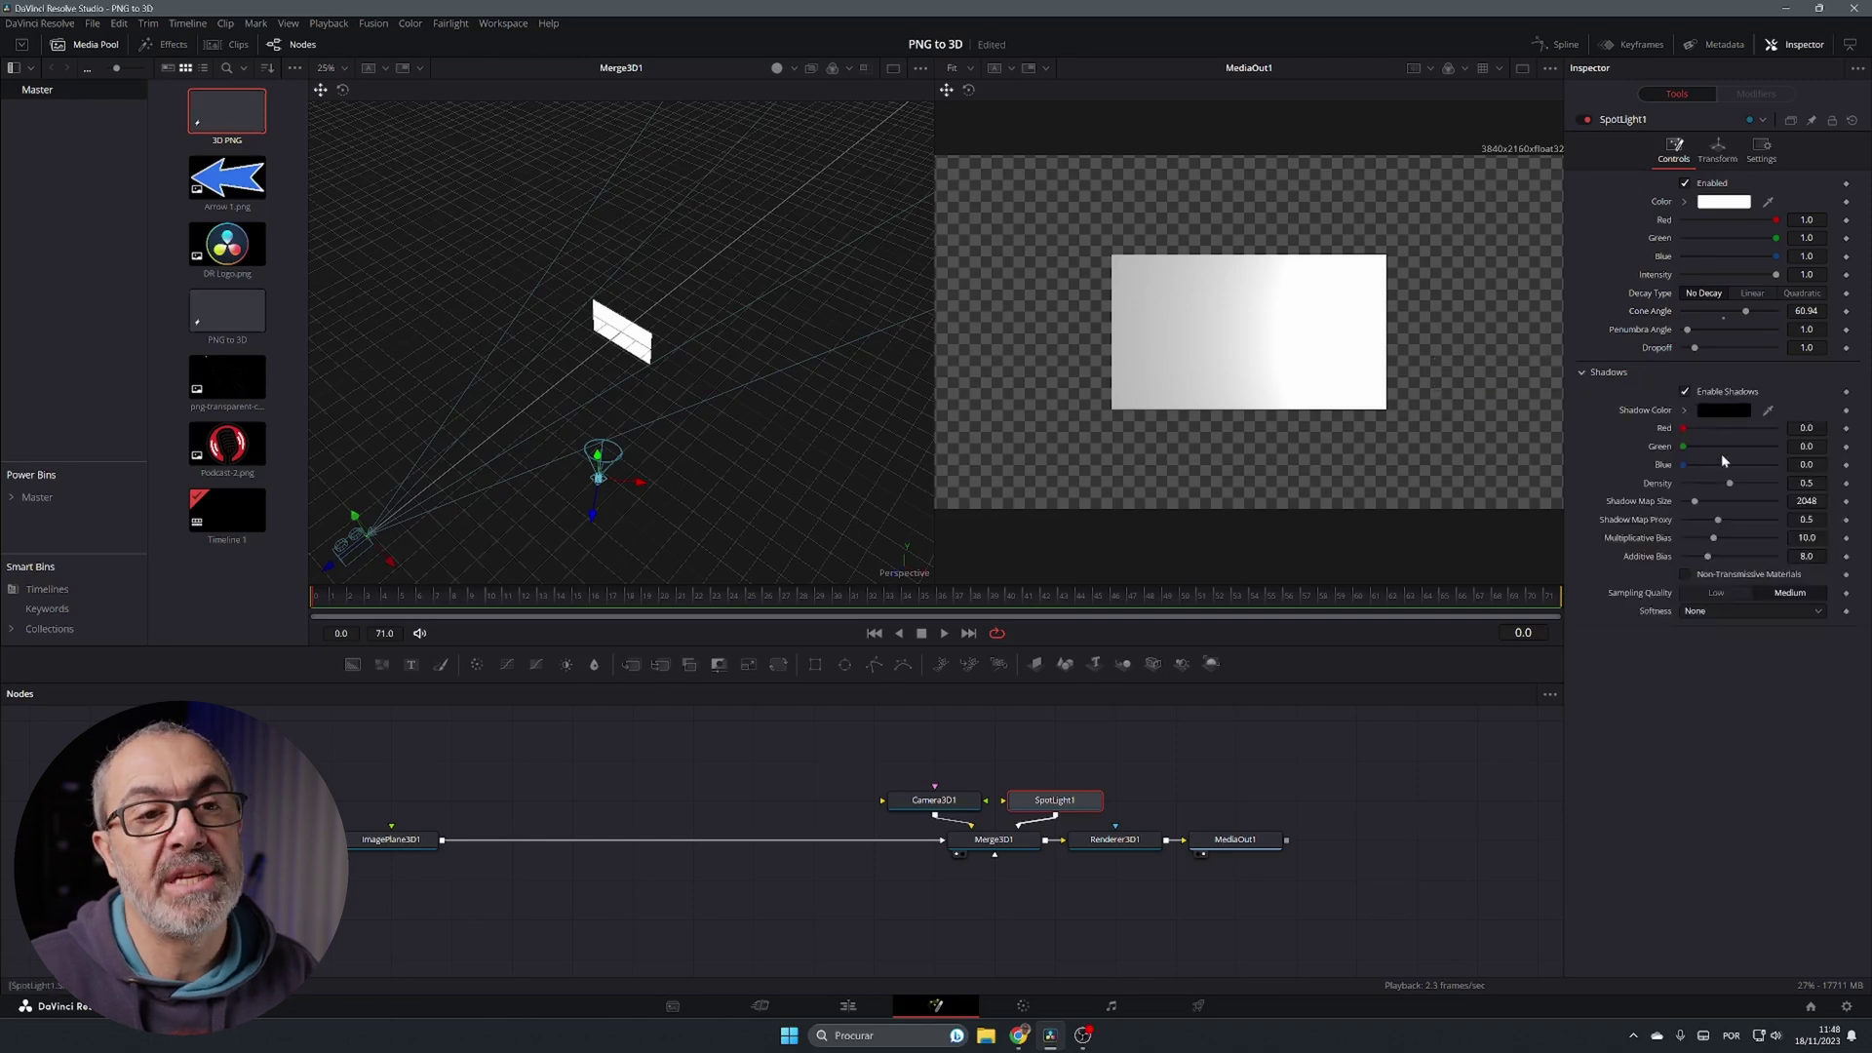
pyautogui.click(1583, 372)
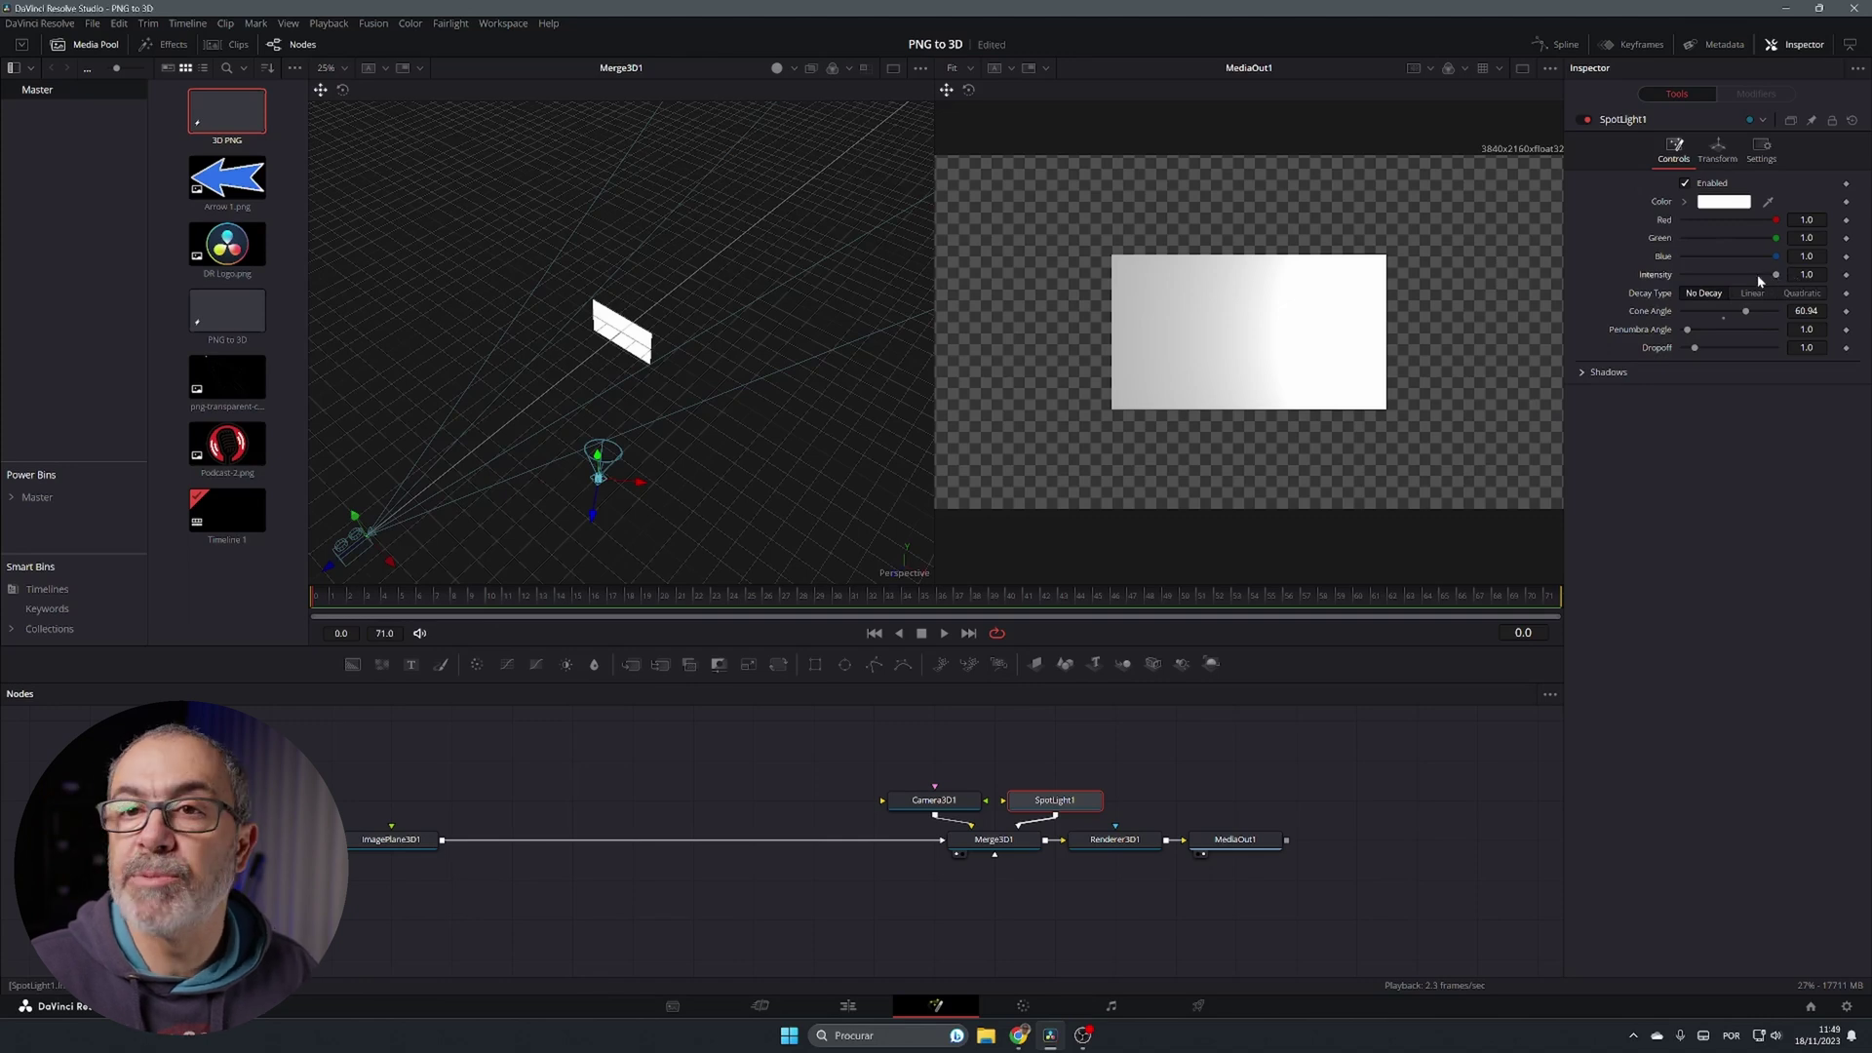
# - Raise SpotLight1's intensity to 2, reduce it to about 1.35, and save the project
pyautogui.click(1806, 274)
pyautogui.doubleClick(1806, 274)
pyautogui.write('2')
pyautogui.press('Tab')
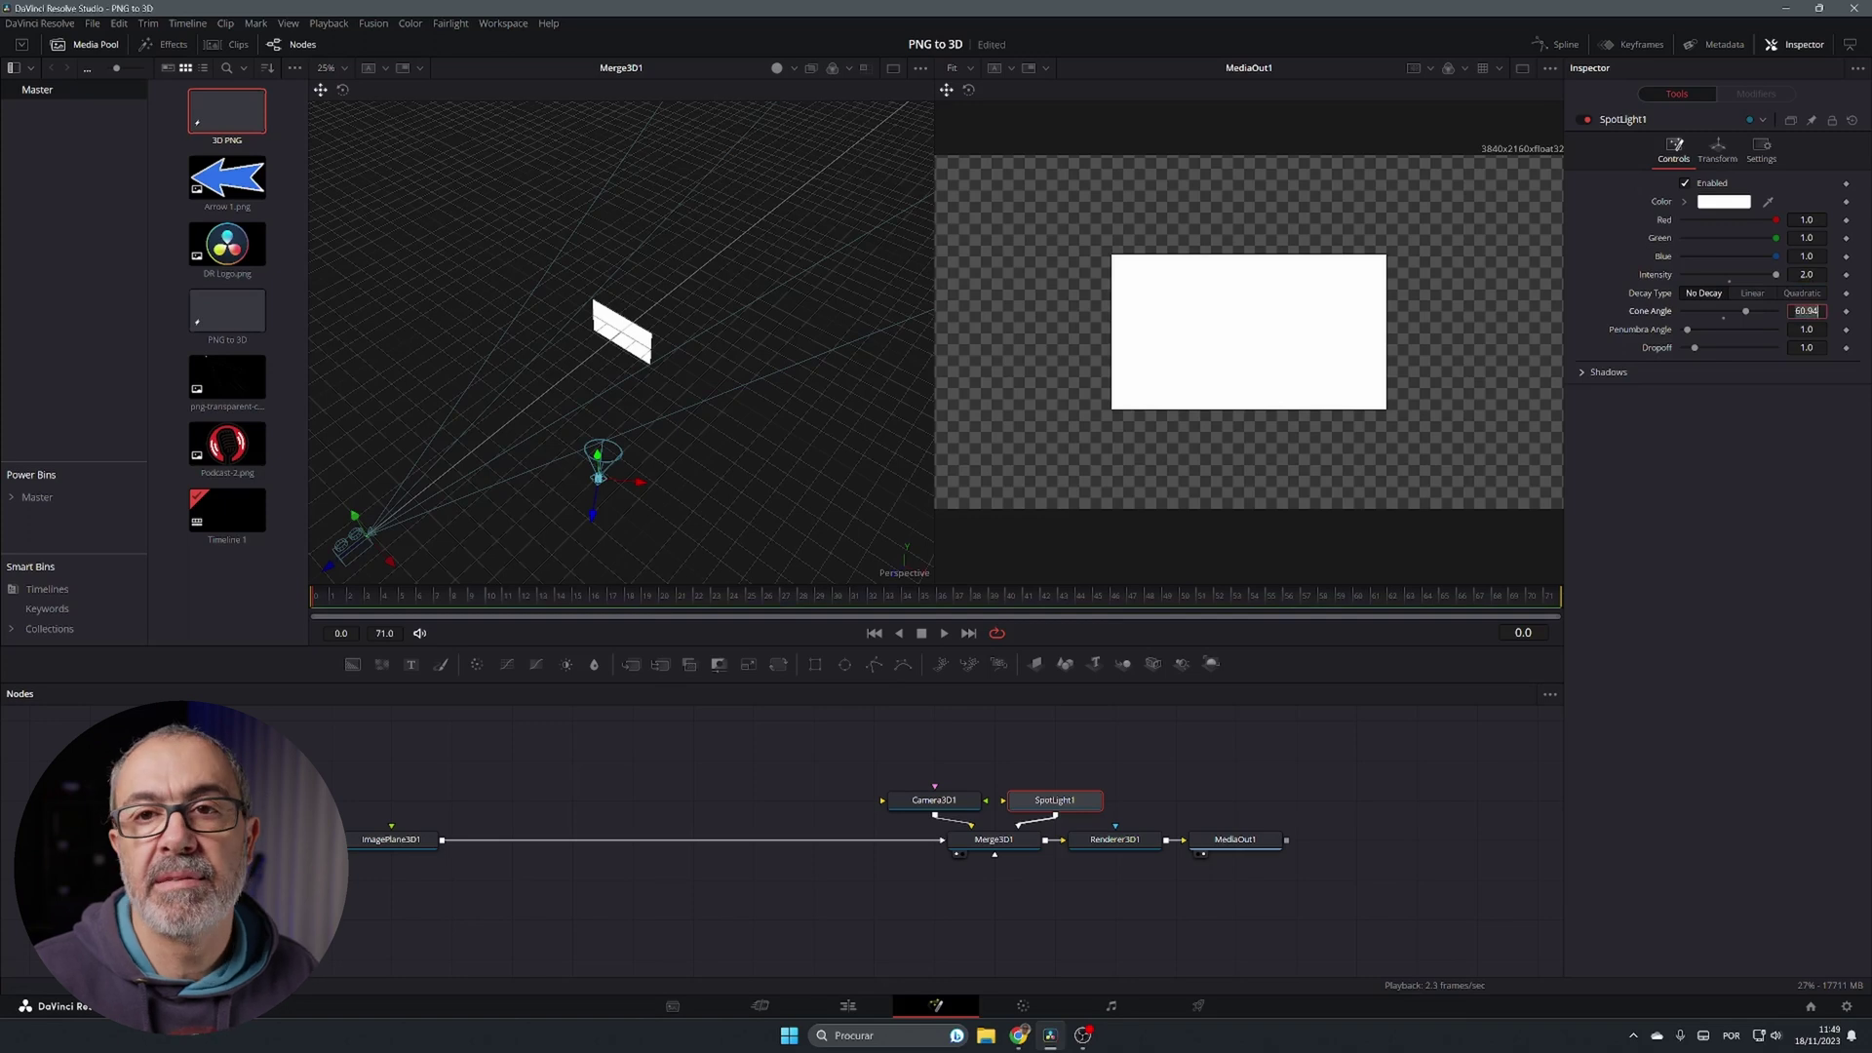
pyautogui.moveTo(1775, 275)
pyautogui.mouseDown()
pyautogui.moveTo(1716, 279)
pyautogui.moveTo(1746, 279)
pyautogui.mouseUp()
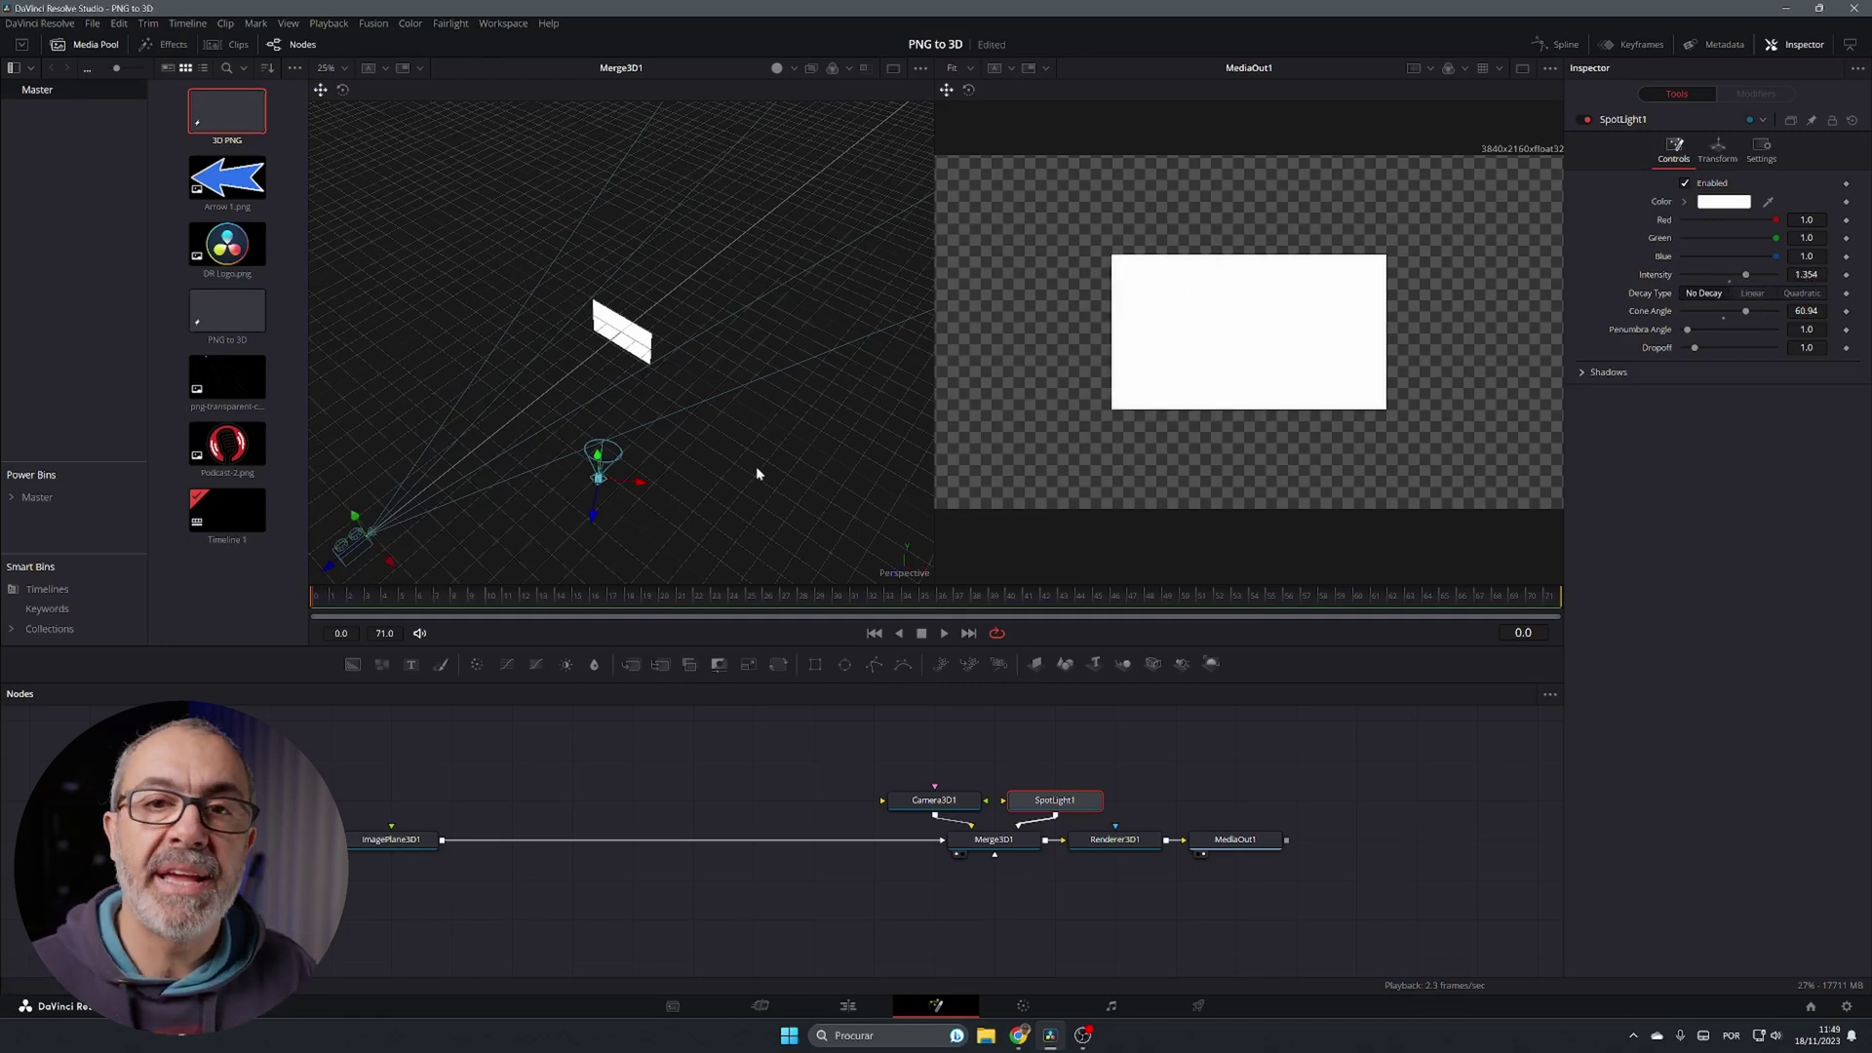
pyautogui.hotkey('ctrl', 's')
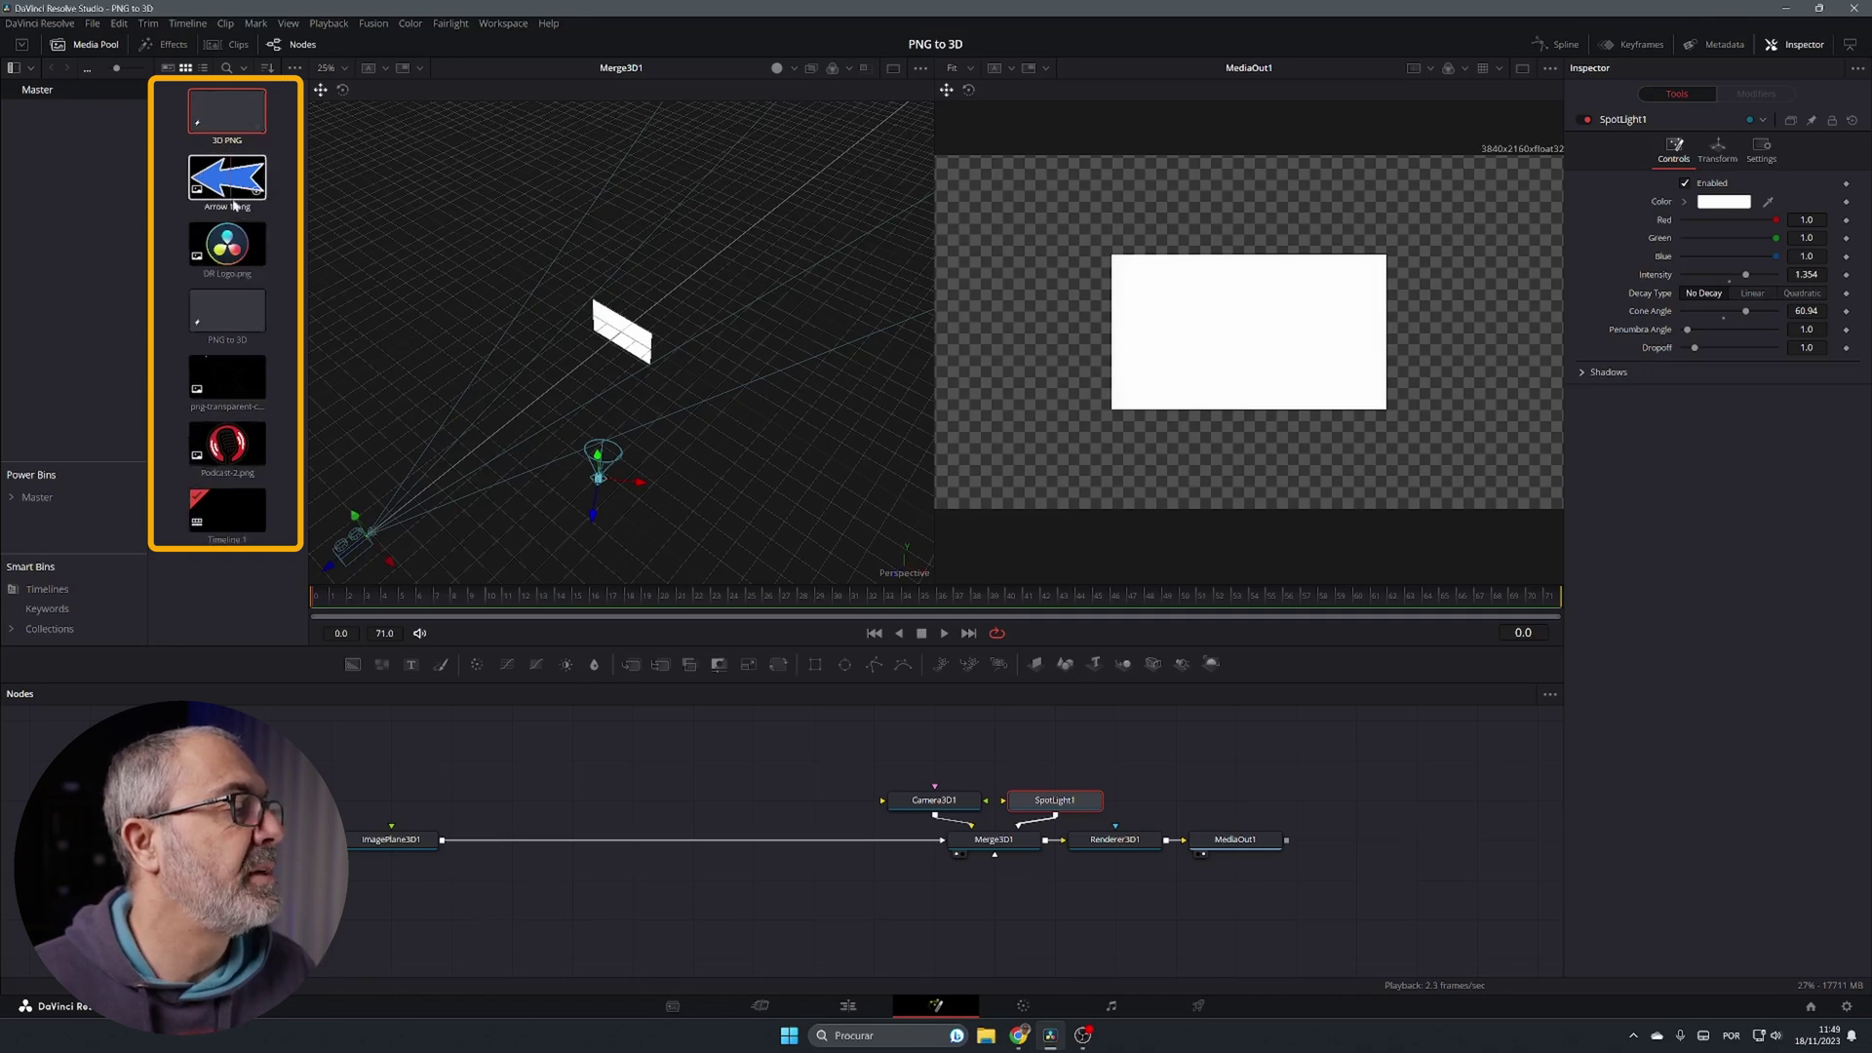
# - Bring Arrow 1.png into the composition as the input of ImagePlane3D1 and view the arrow up close from an angle
pyautogui.moveTo(235, 203); pyautogui.dragTo(411, 847)
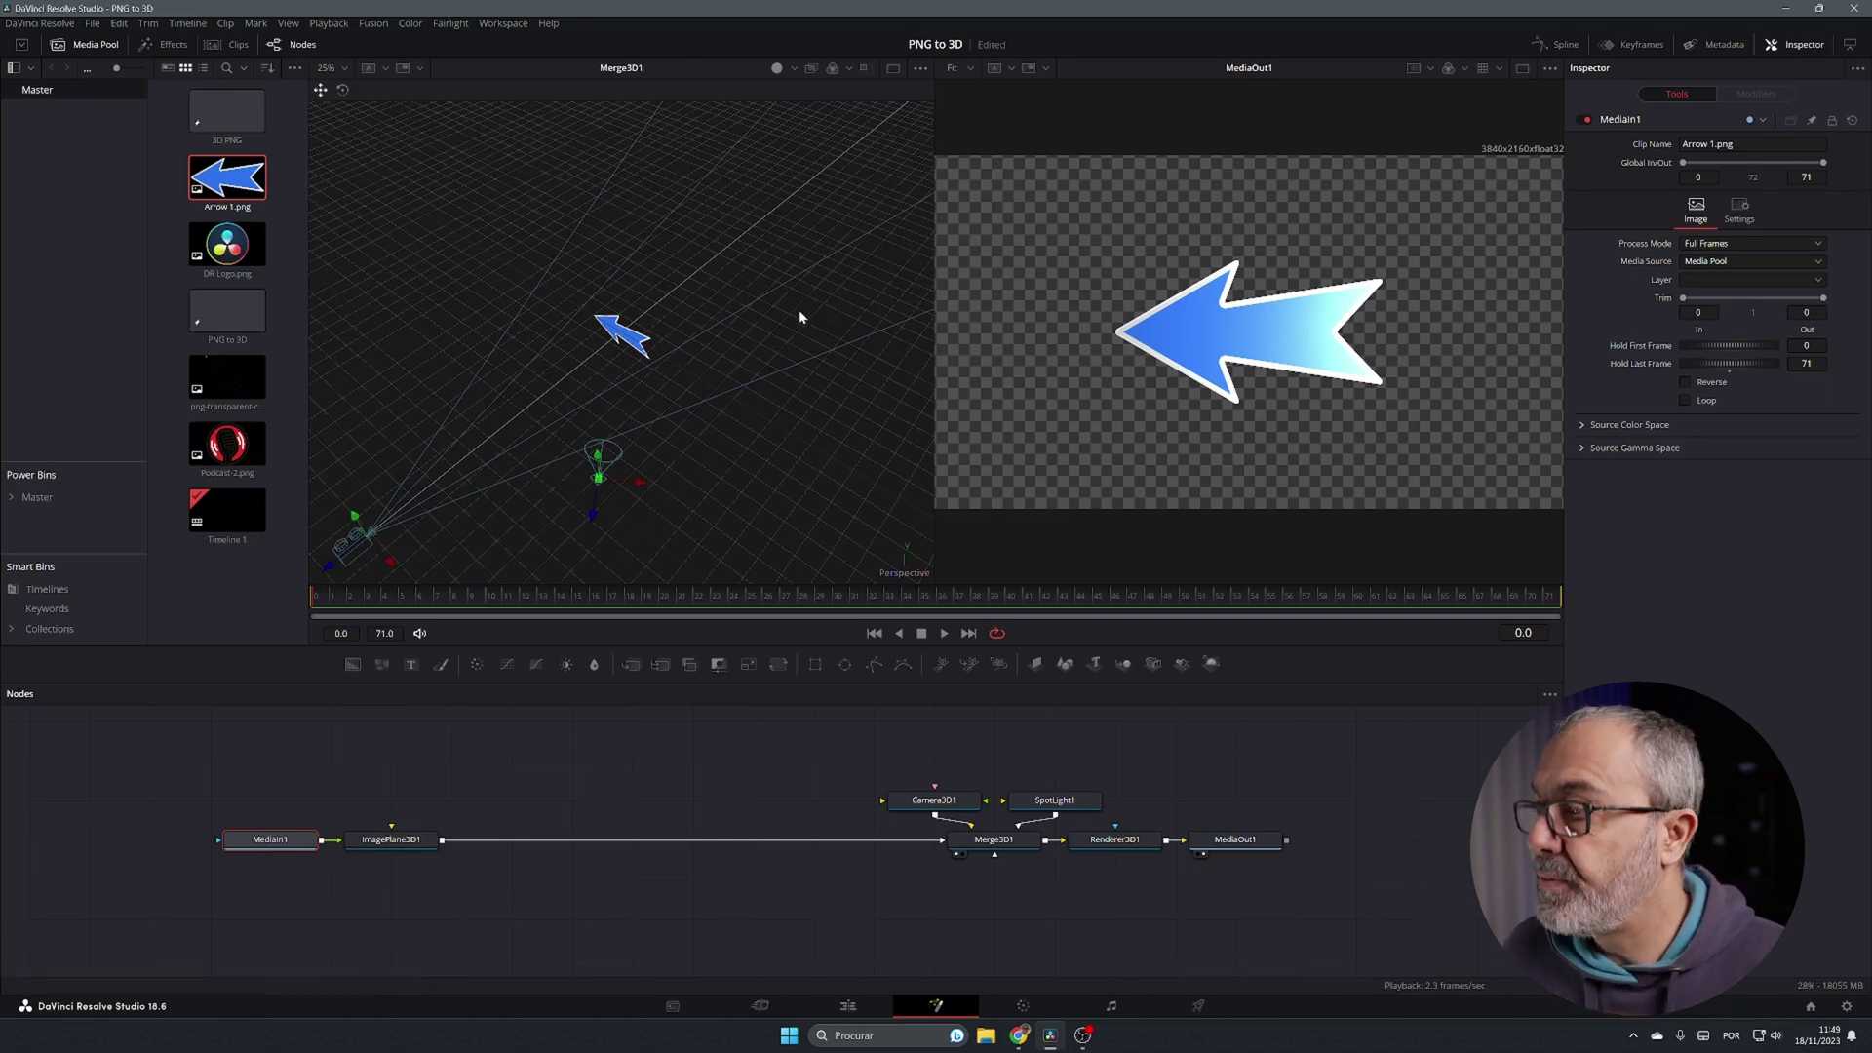
pyautogui.scroll(10, 624, 355)
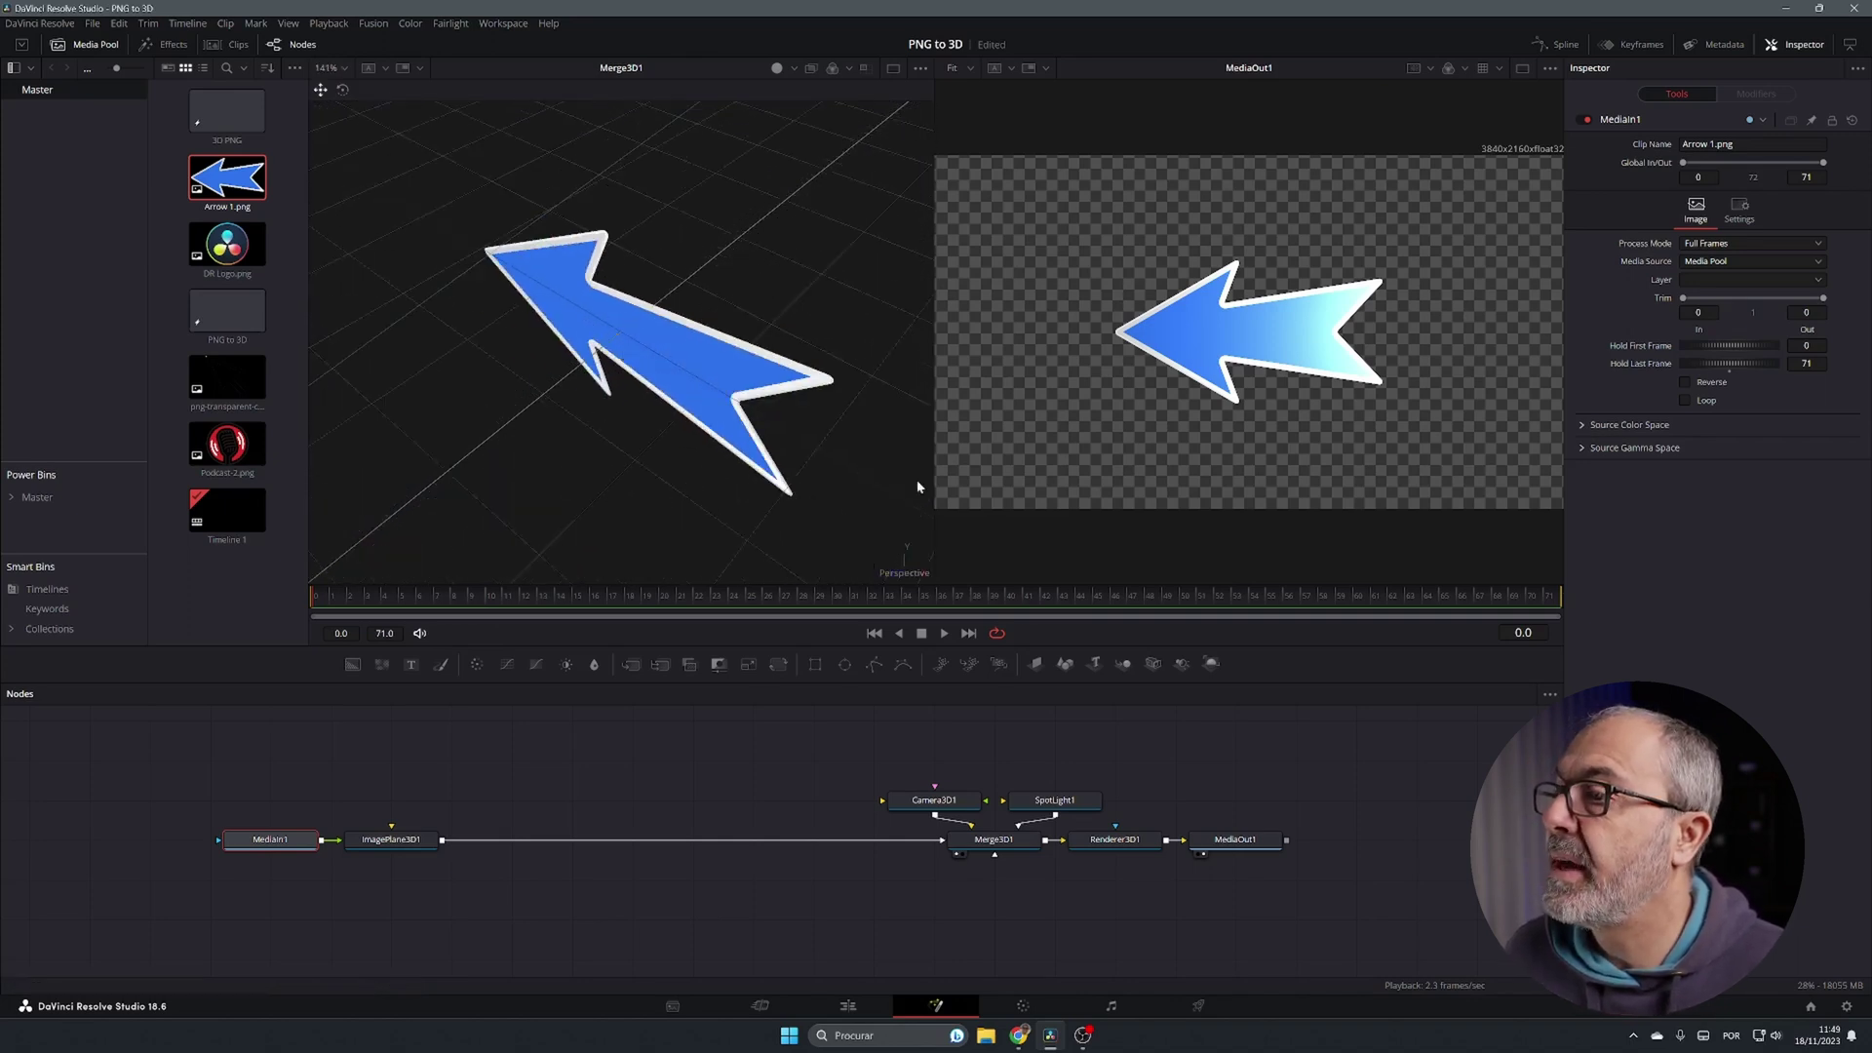
pyautogui.moveTo(870, 494); pyautogui.dragTo(805, 432)
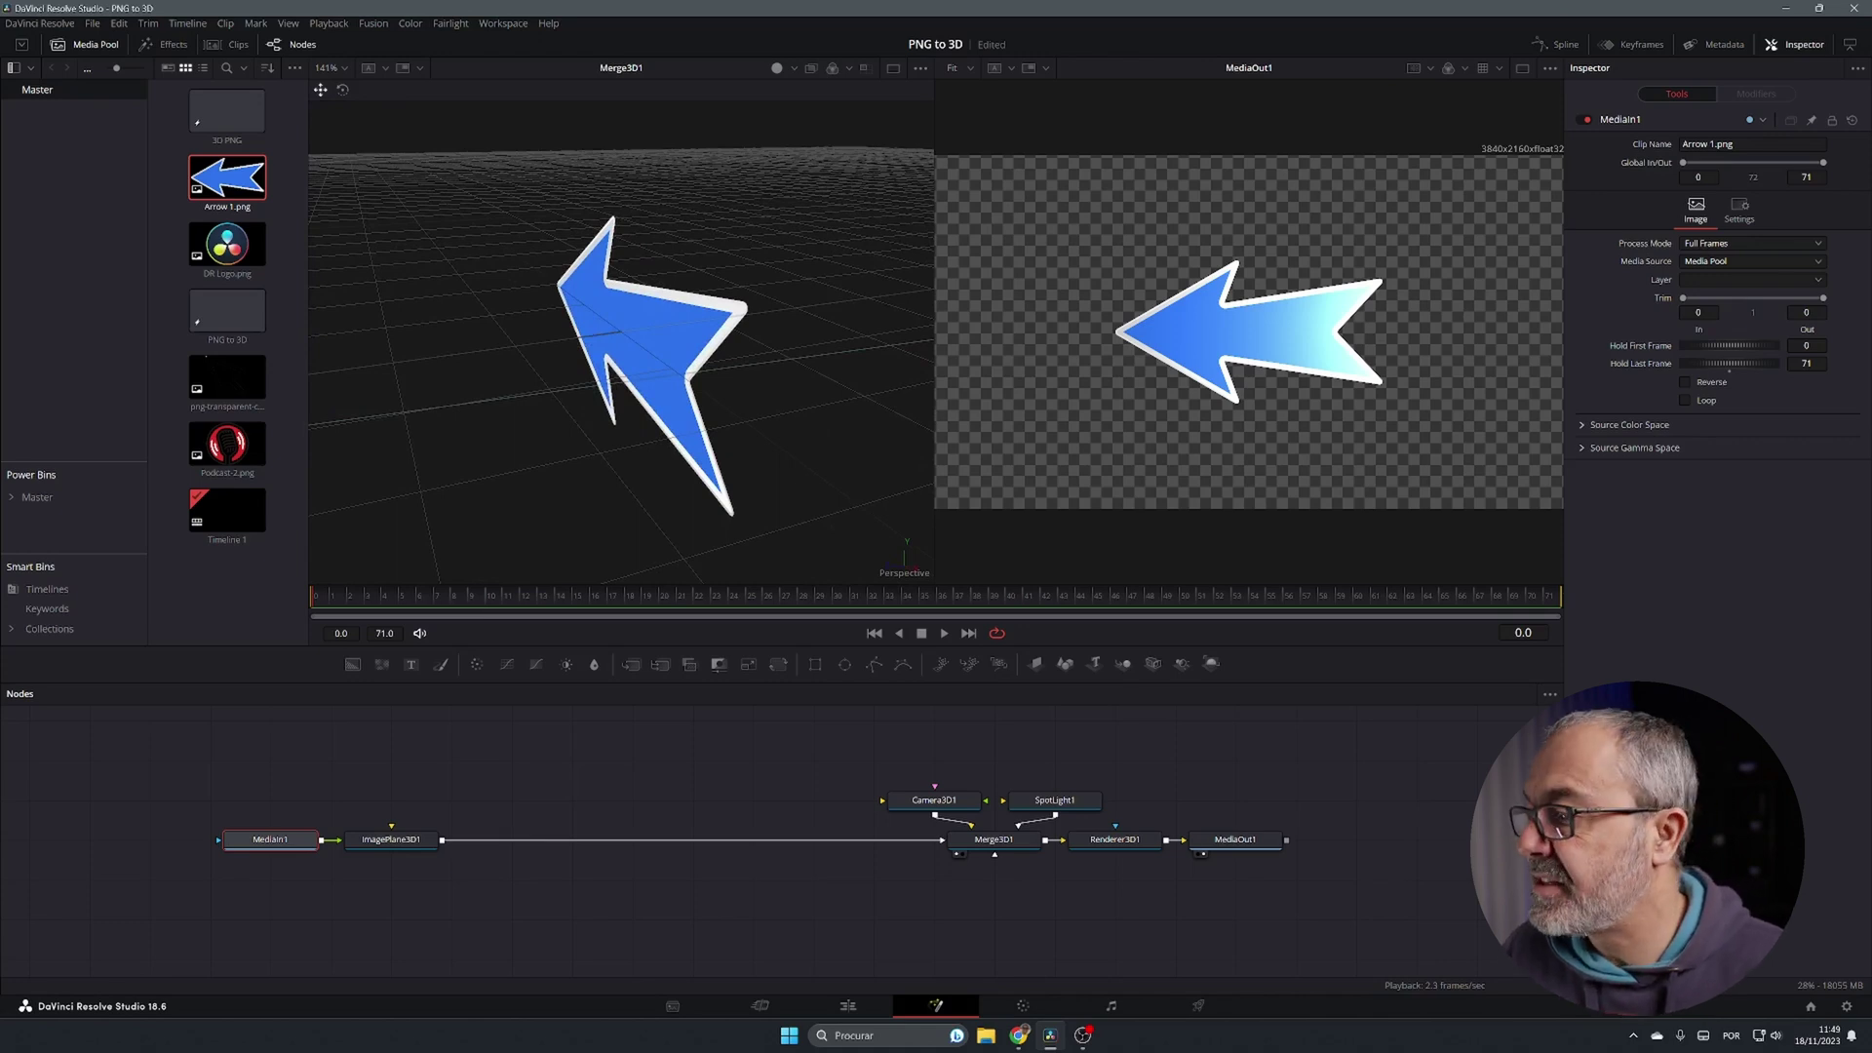
# - Insert a Duplicate 3D node directly after ImagePlane3D1
pyautogui.click(395, 844)
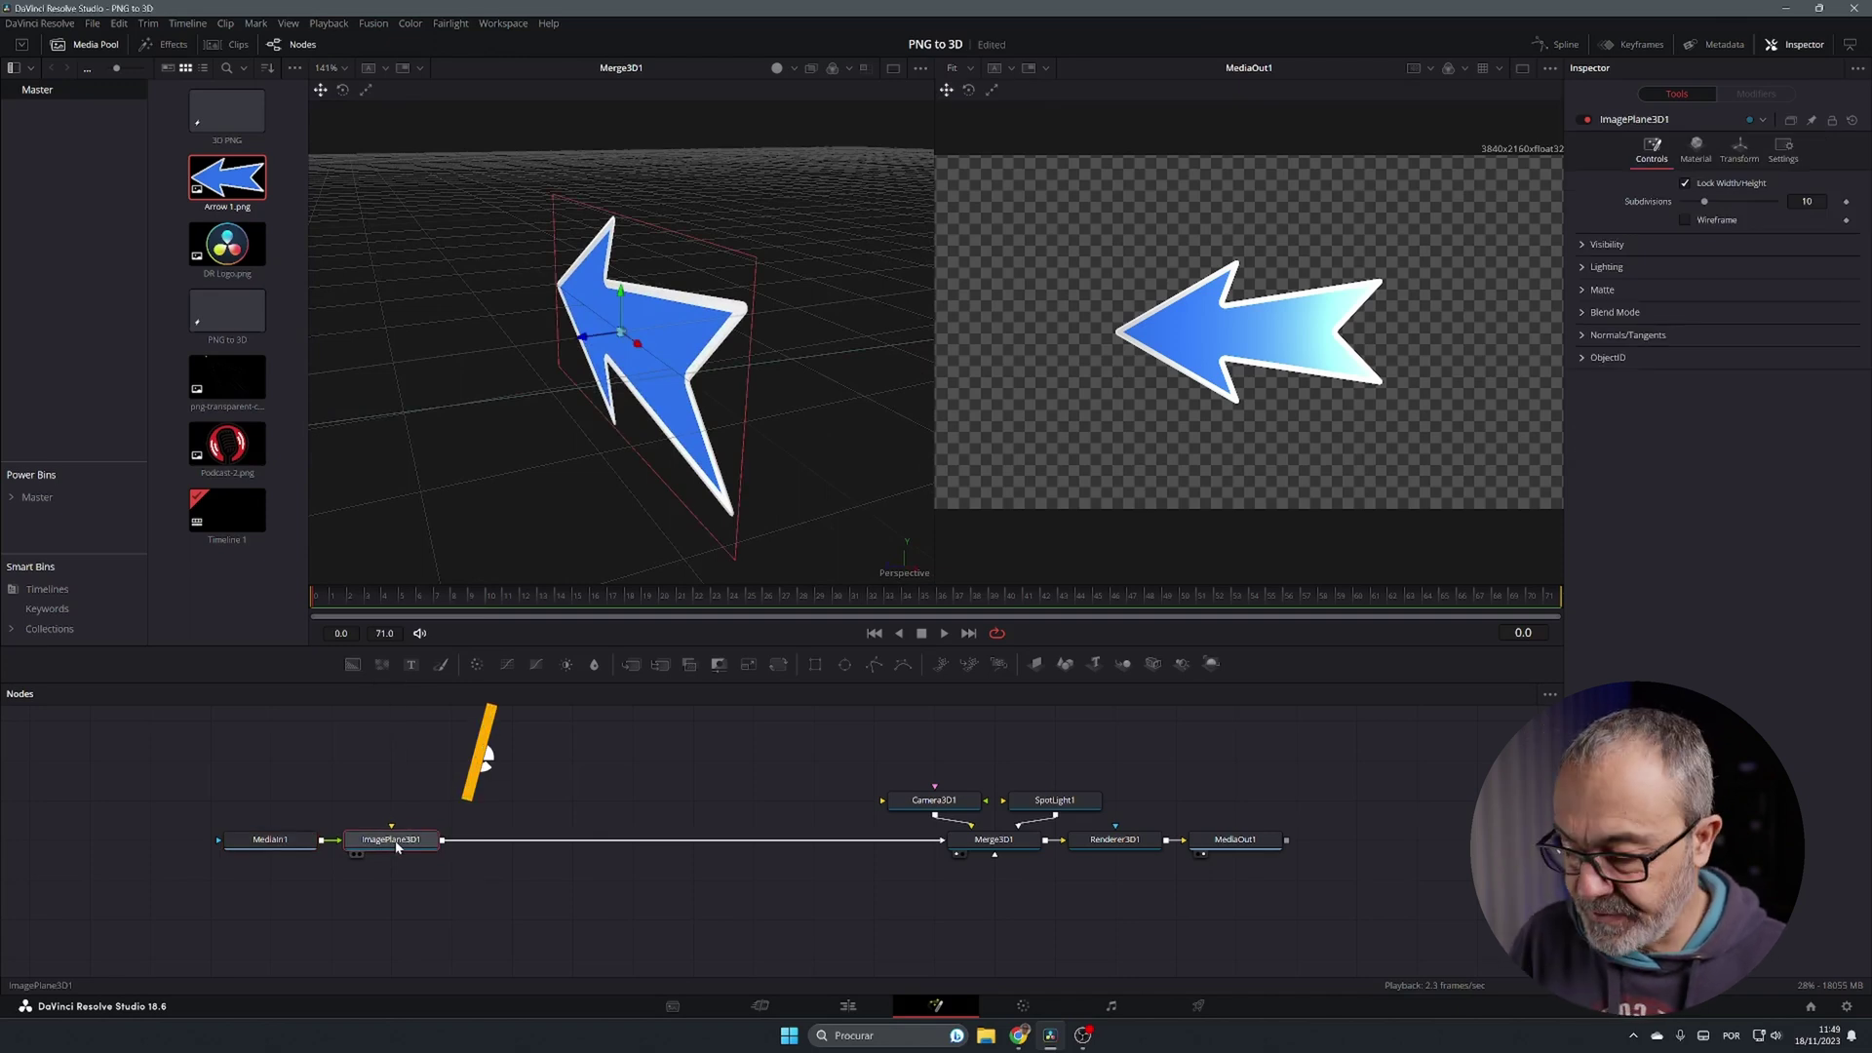
pyautogui.hotkey('shift', 'space')
pyautogui.write('Amb')
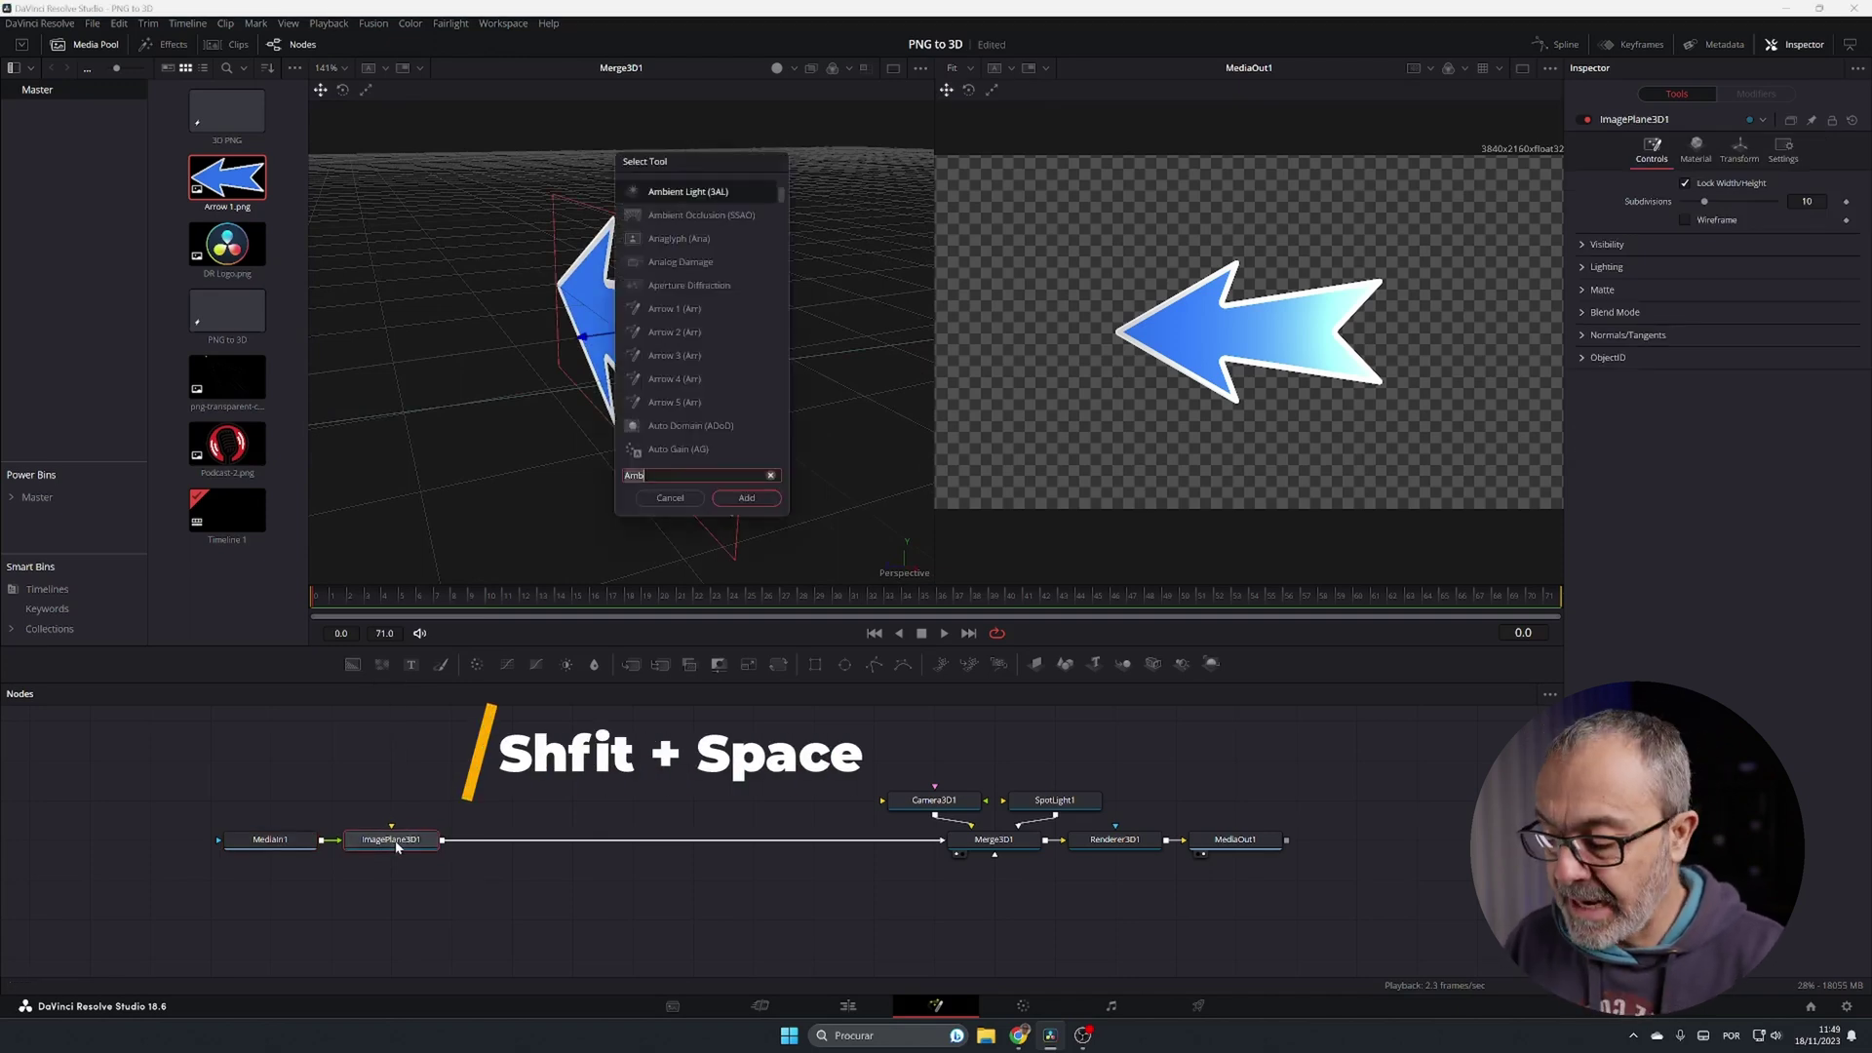
pyautogui.press('BackSpace')
pyautogui.press('BackSpace')
pyautogui.press('BackSpace')
pyautogui.write('3d')
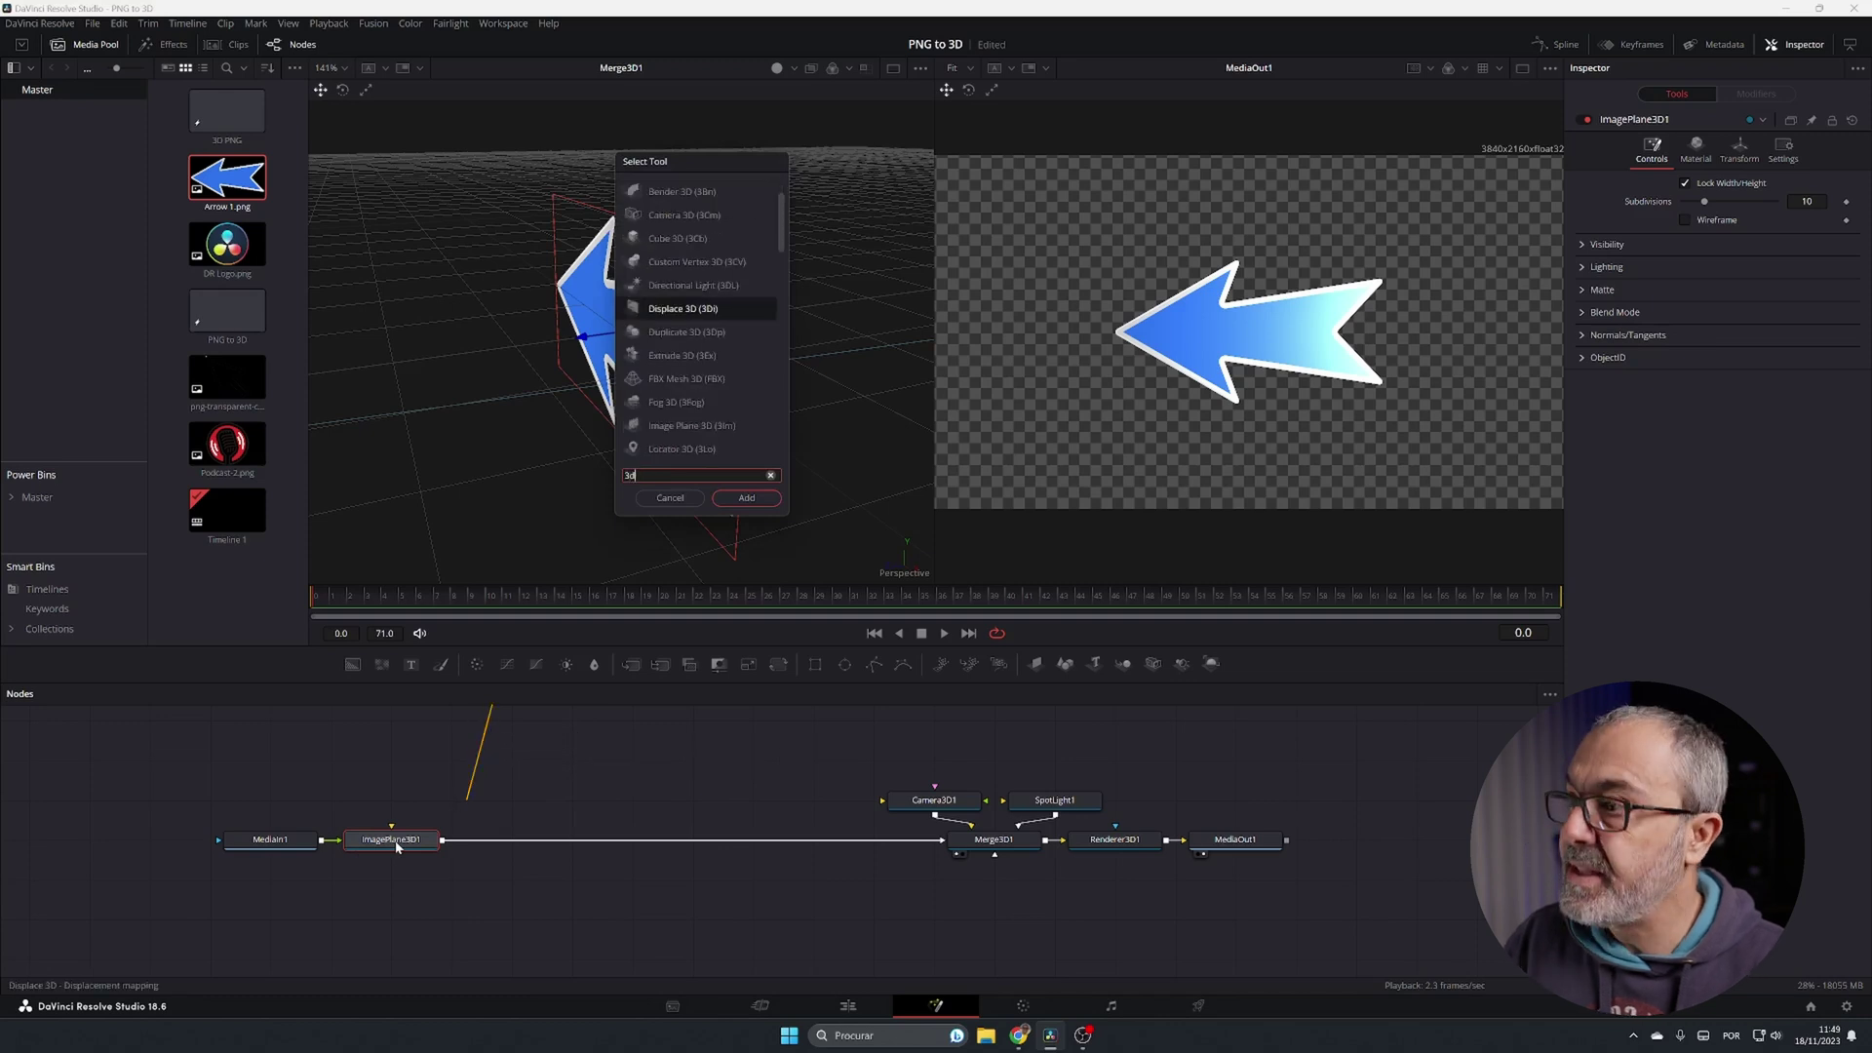
pyautogui.click(675, 333)
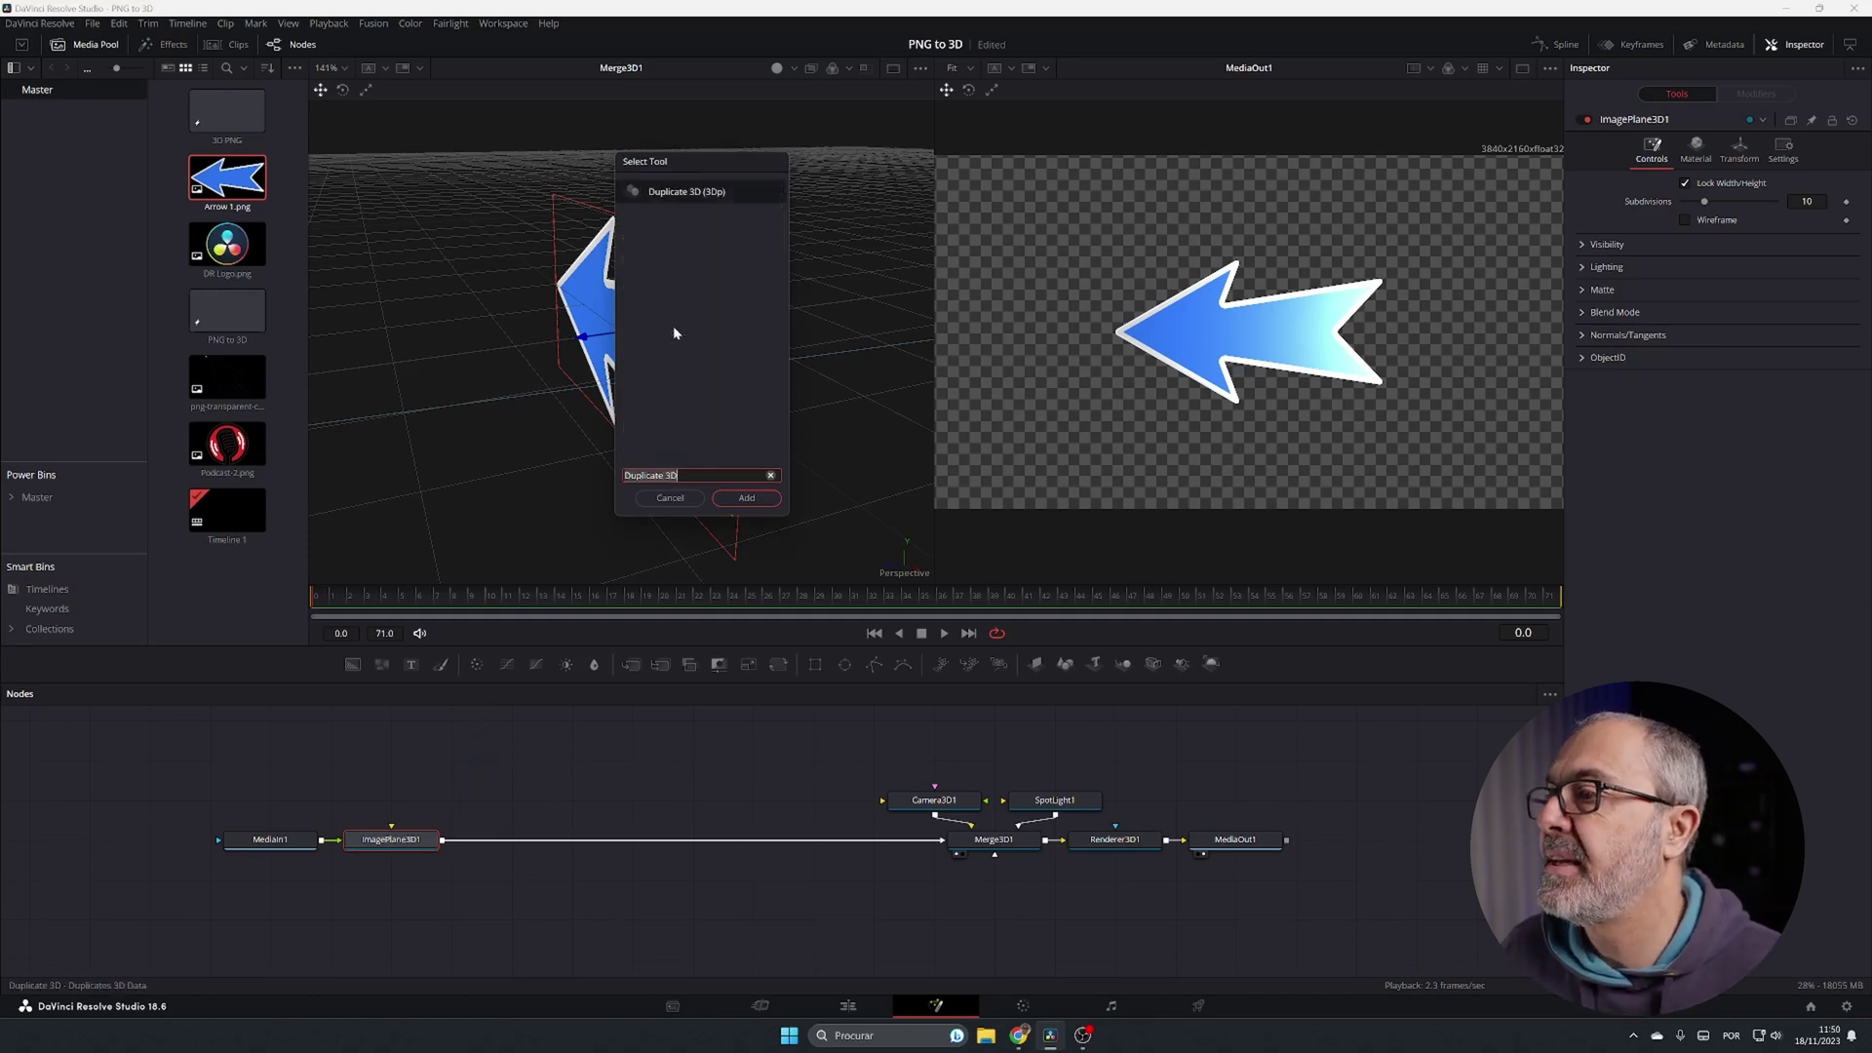
pyautogui.click(746, 497)
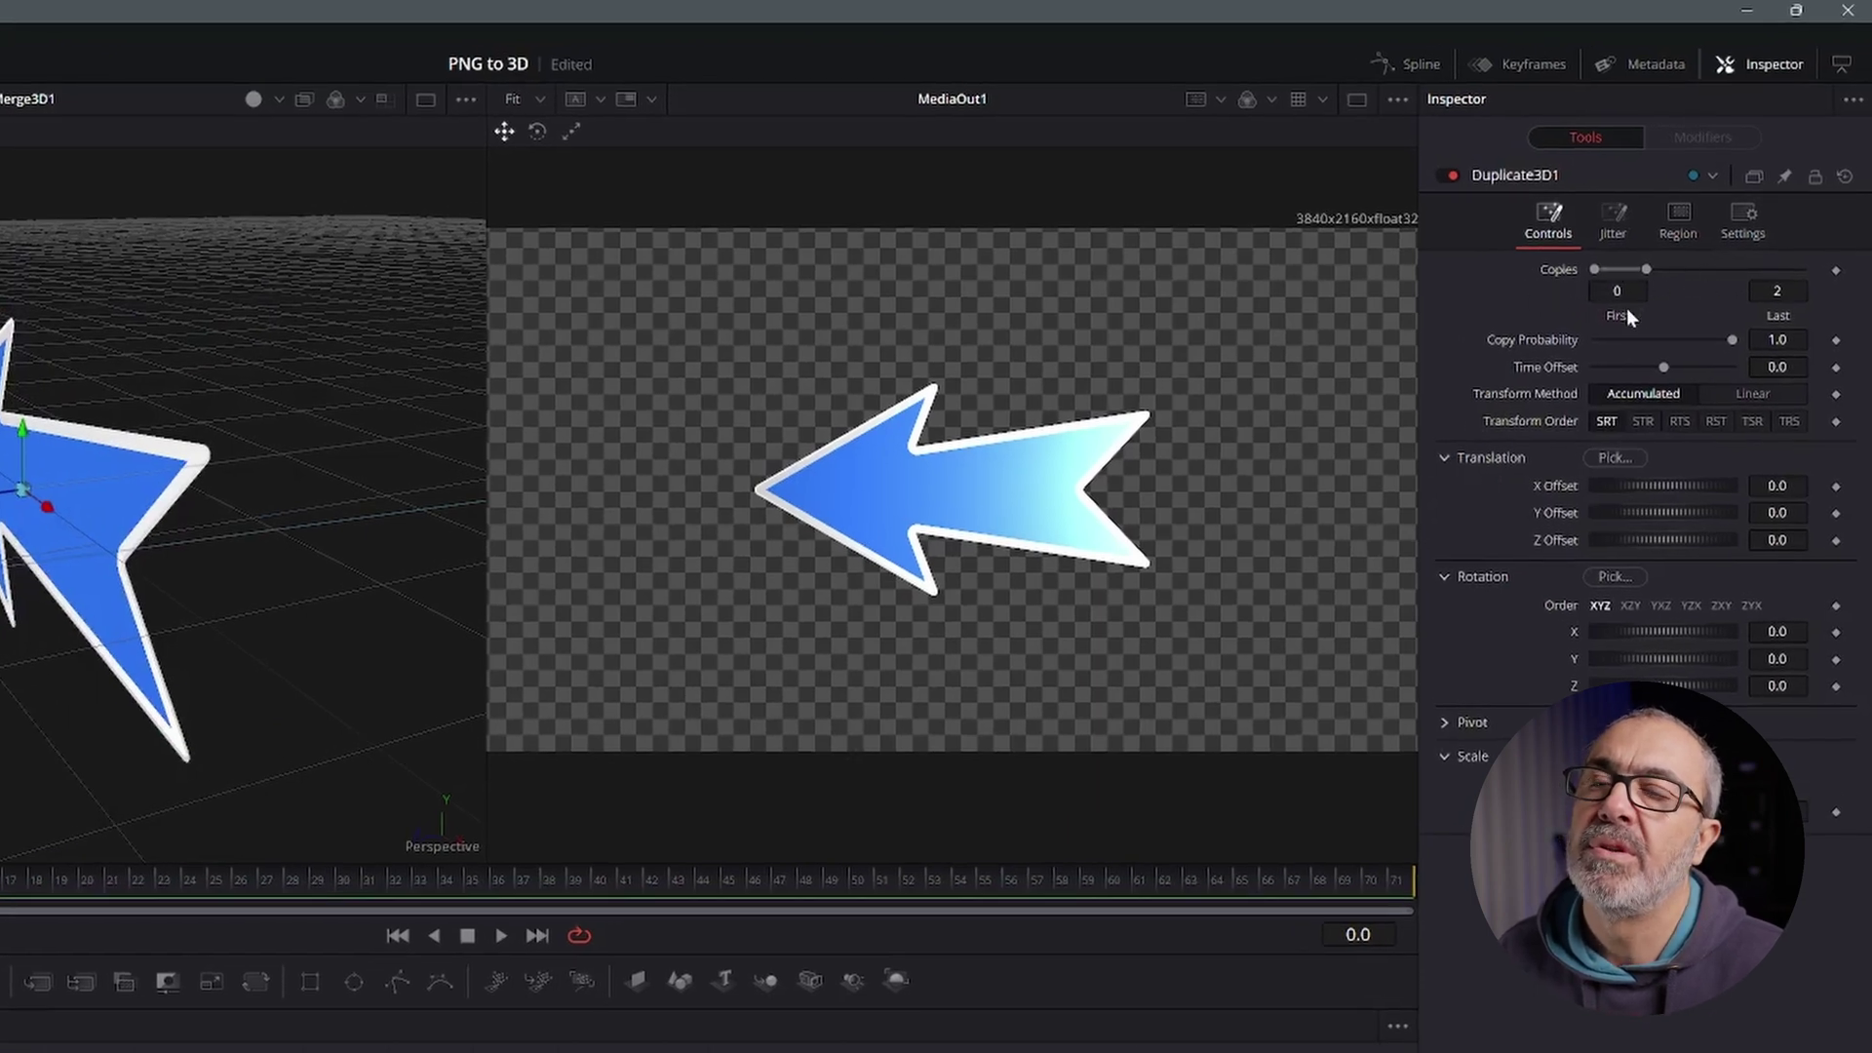
# - Give the arrow thickness by setting Duplicate3D1's last copy to 100 and its Z offset to 0.001
pyautogui.click(1777, 291)
pyautogui.write('100')
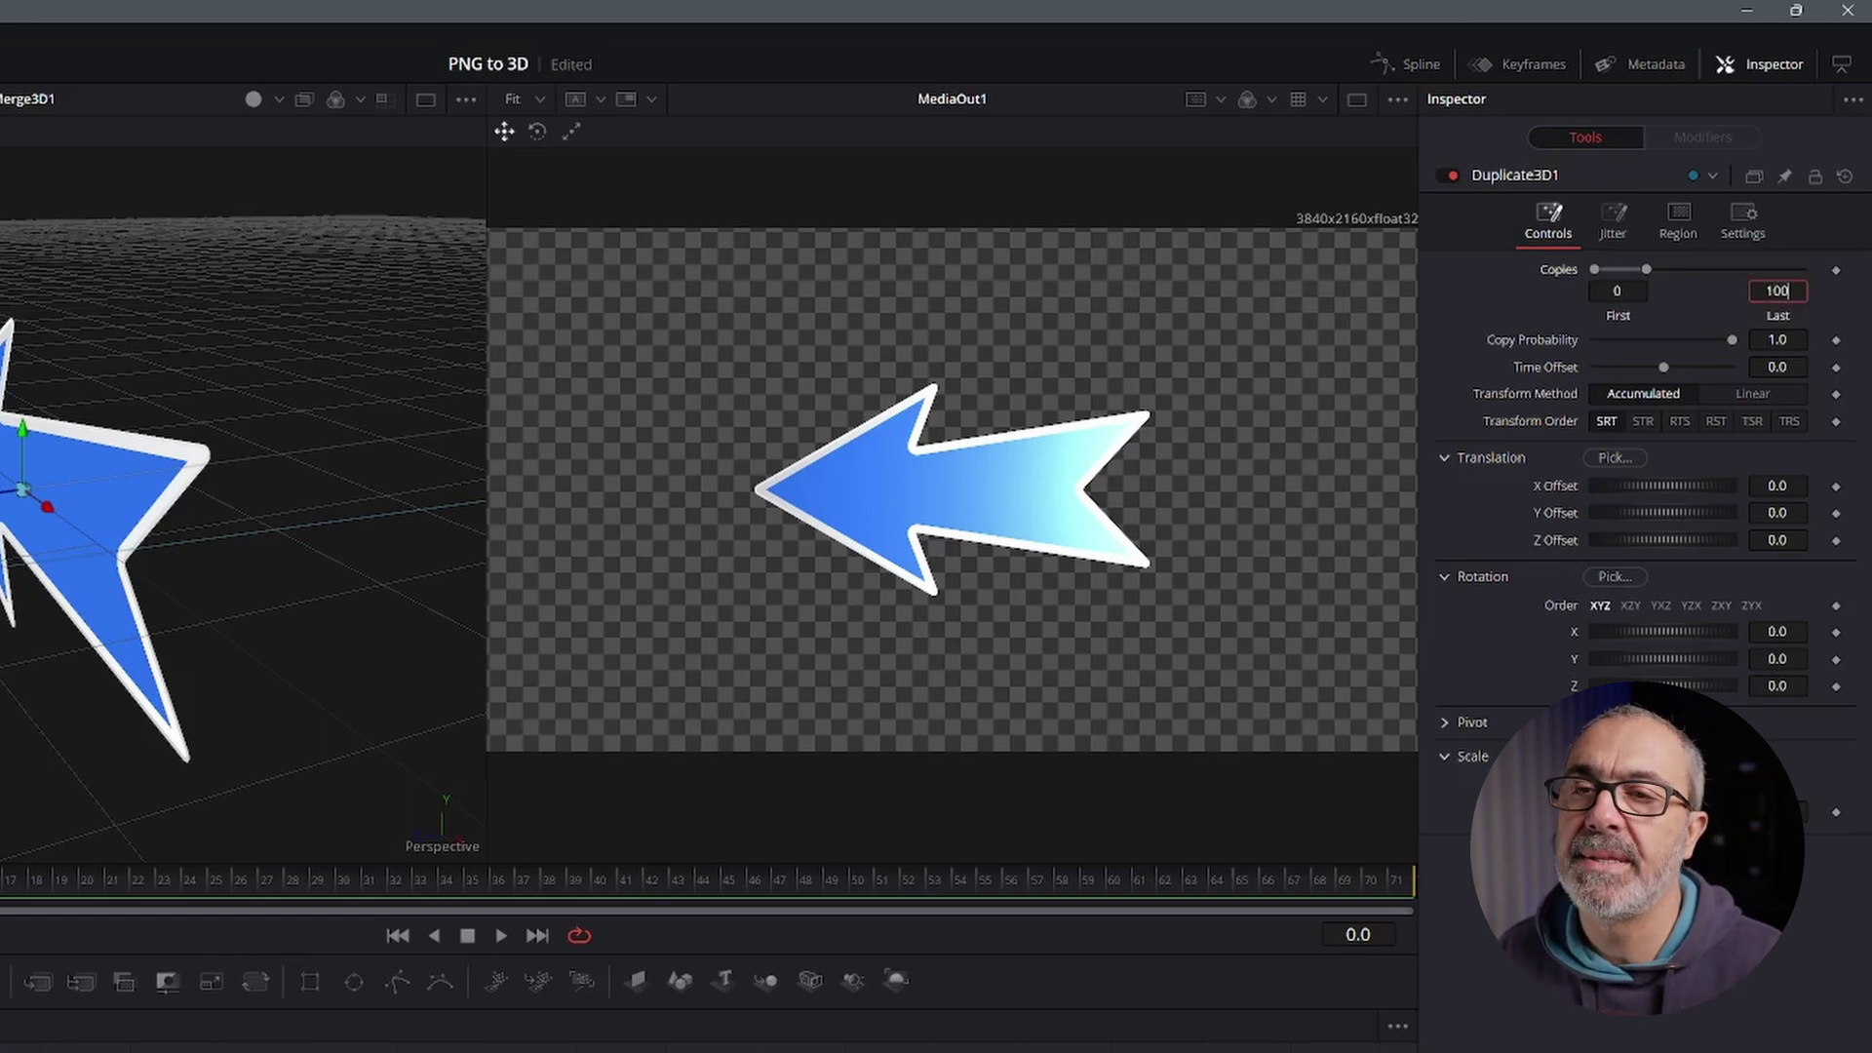
pyautogui.press('Tab')
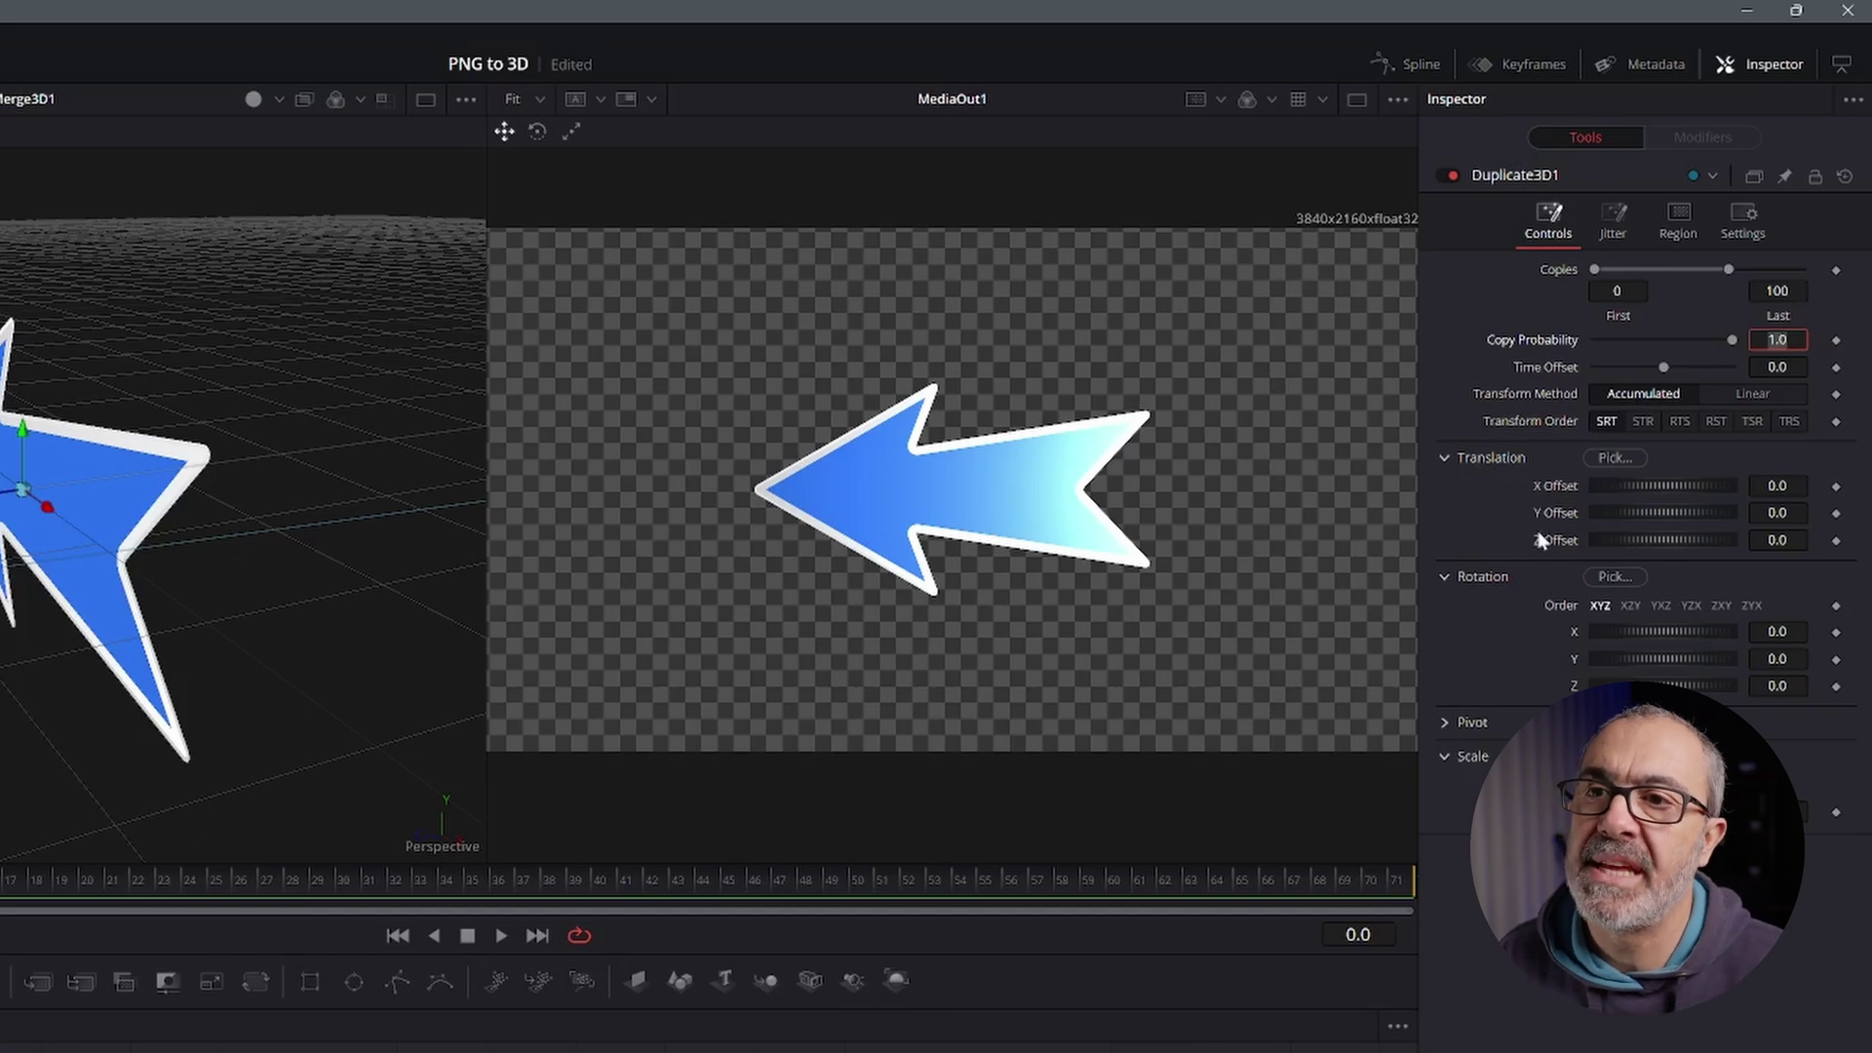
pyautogui.click(1776, 540)
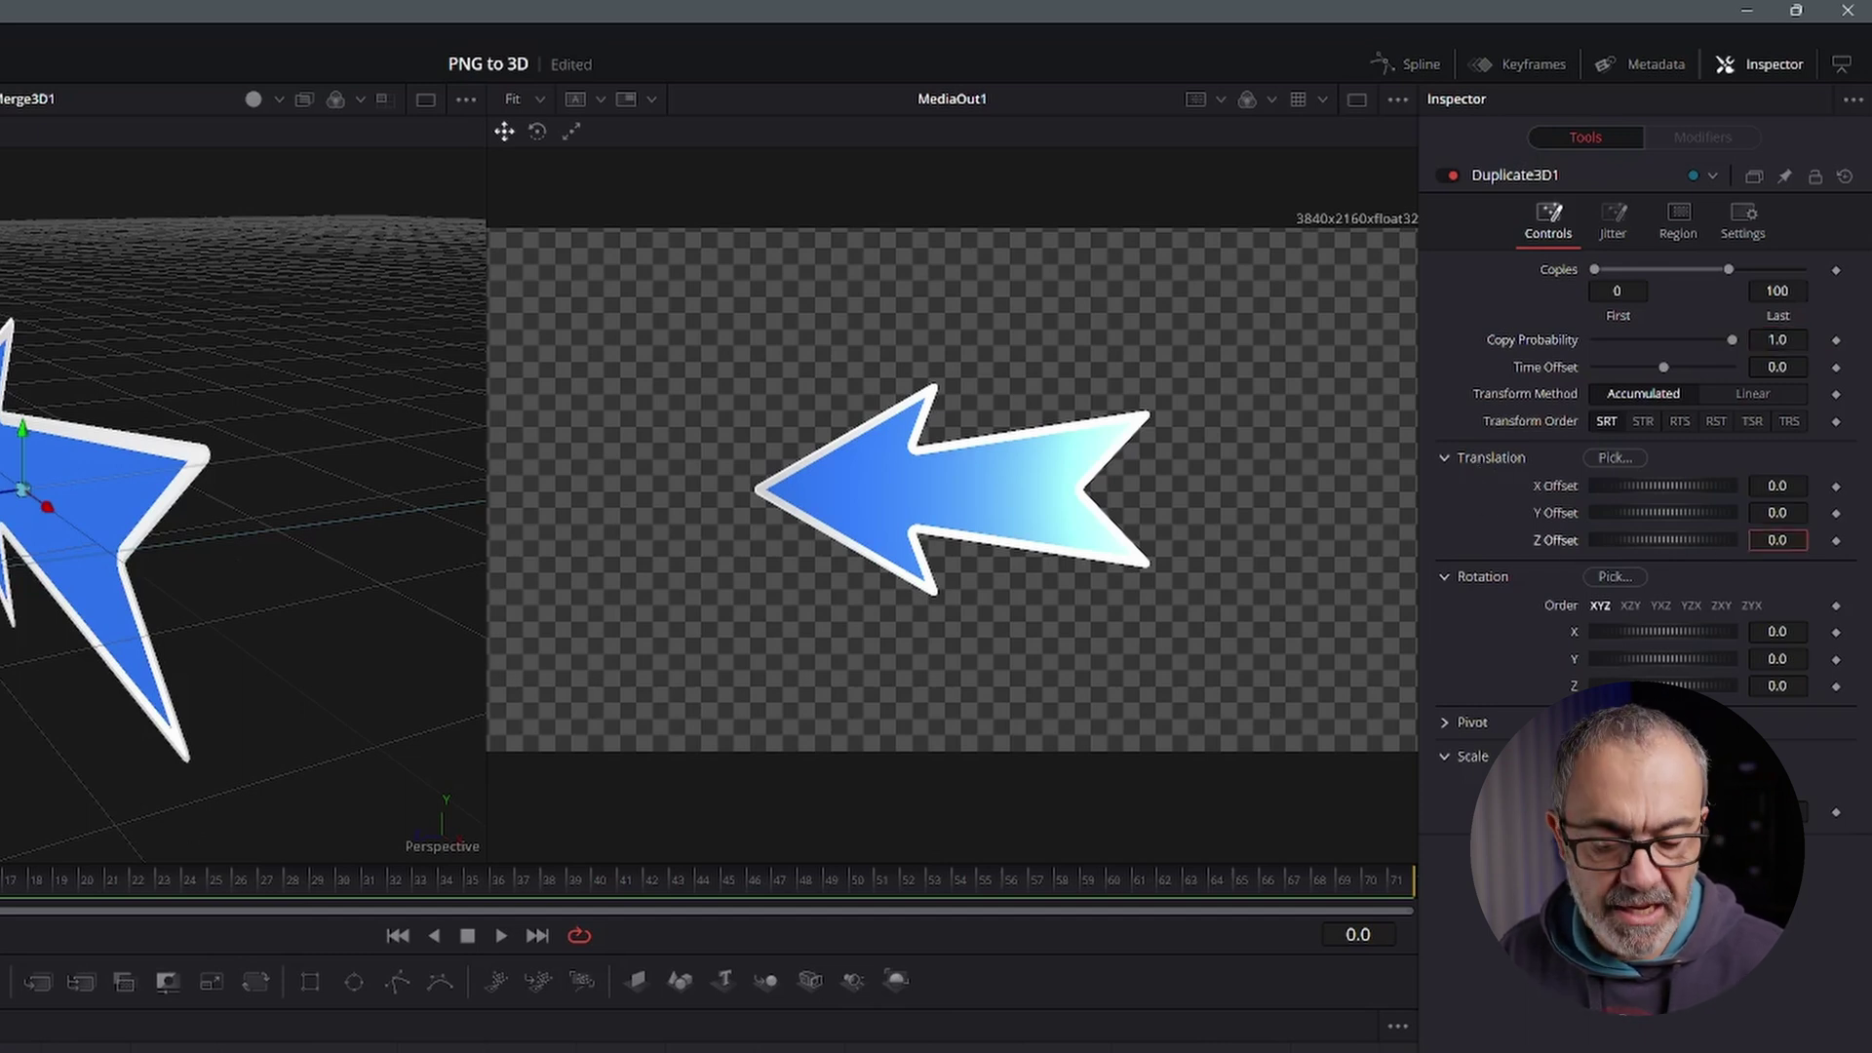
pyautogui.write('01')
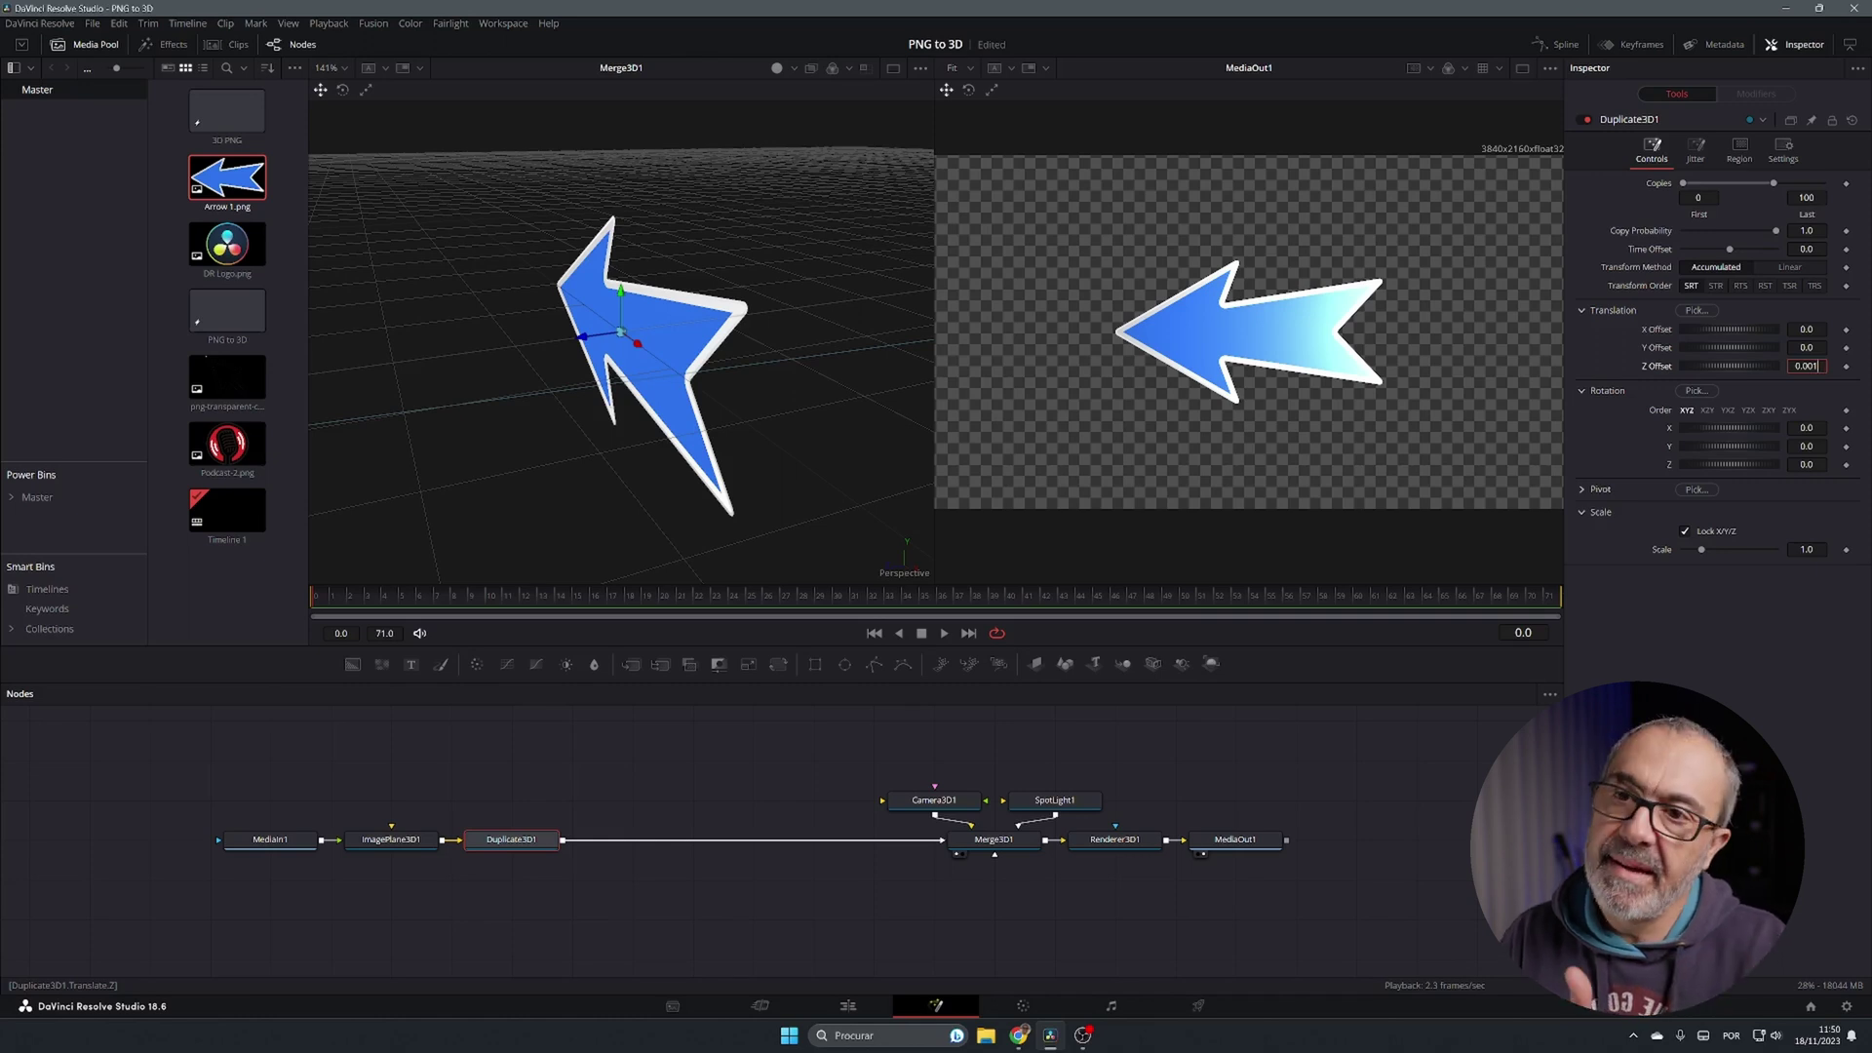
pyautogui.press('Tab')
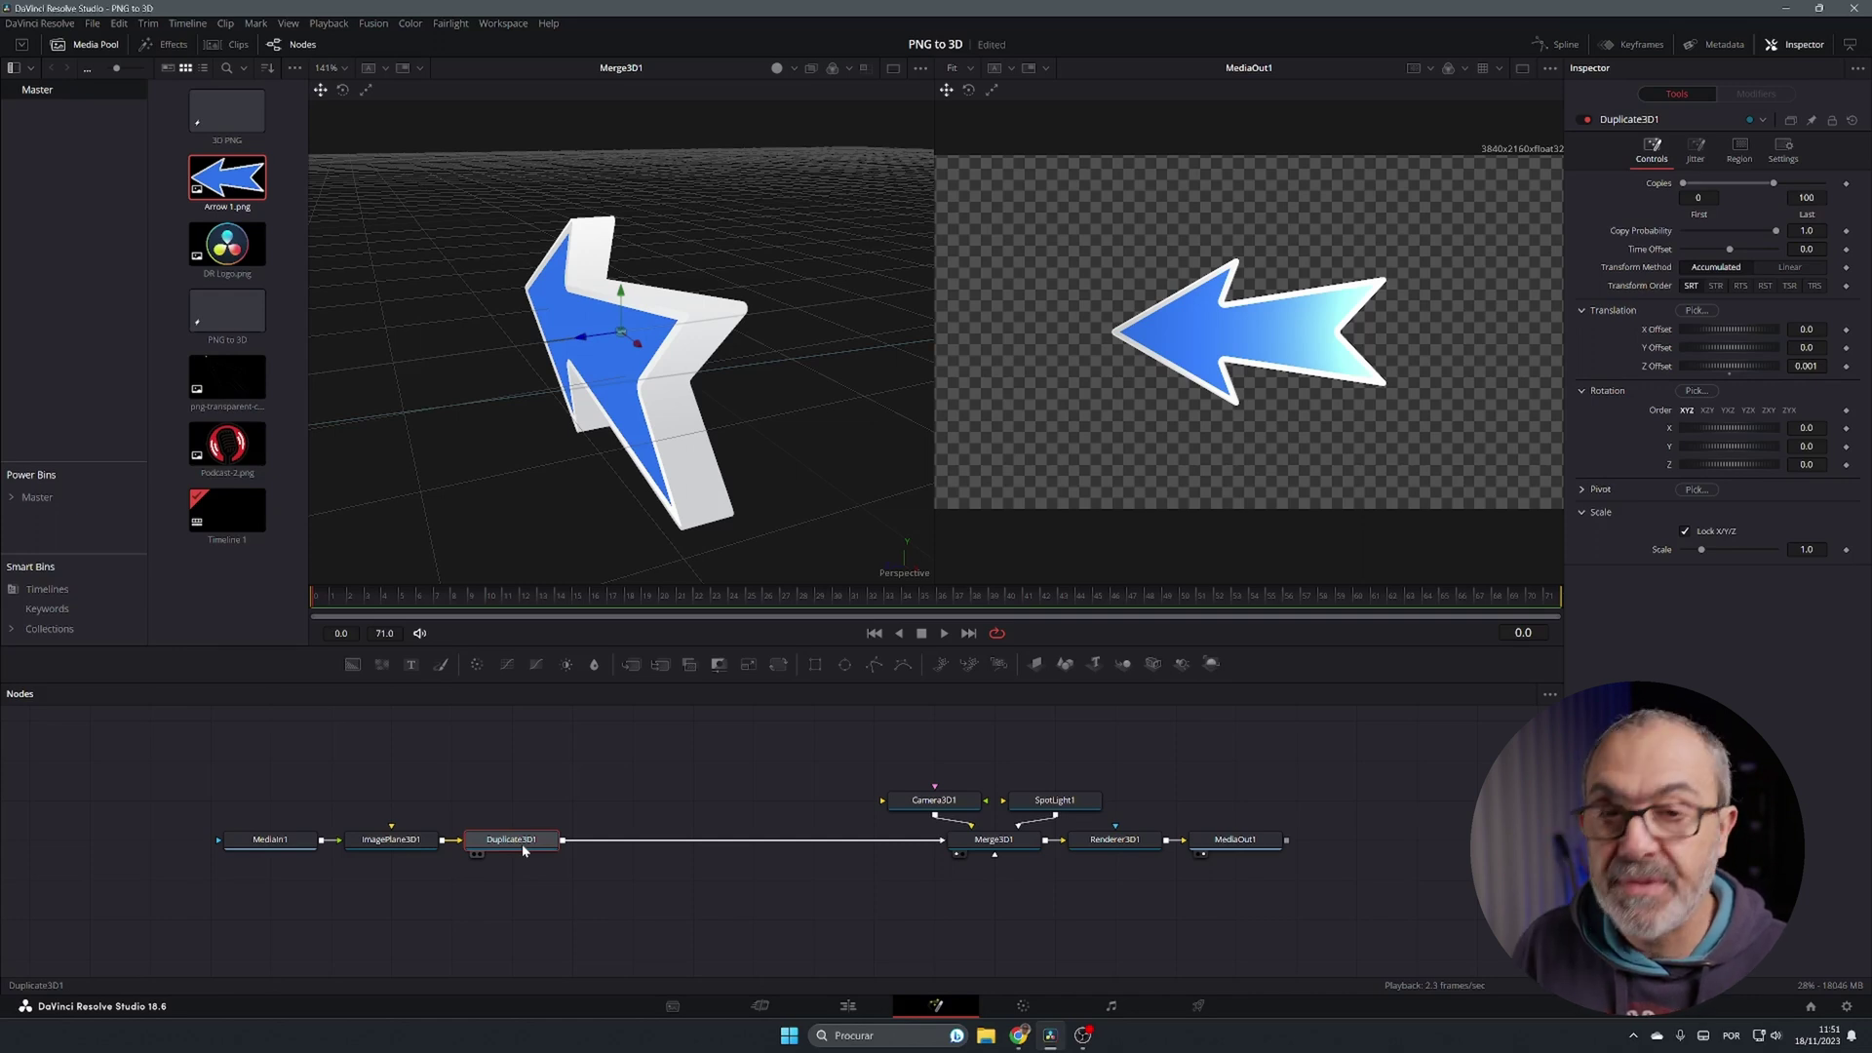
# - Insert a Transform 3D node after Duplicate3D1 and move the whole arrow node chain closer to Merge3D1
pyautogui.hotkey('shift', 'space')
pyautogui.write('trans')
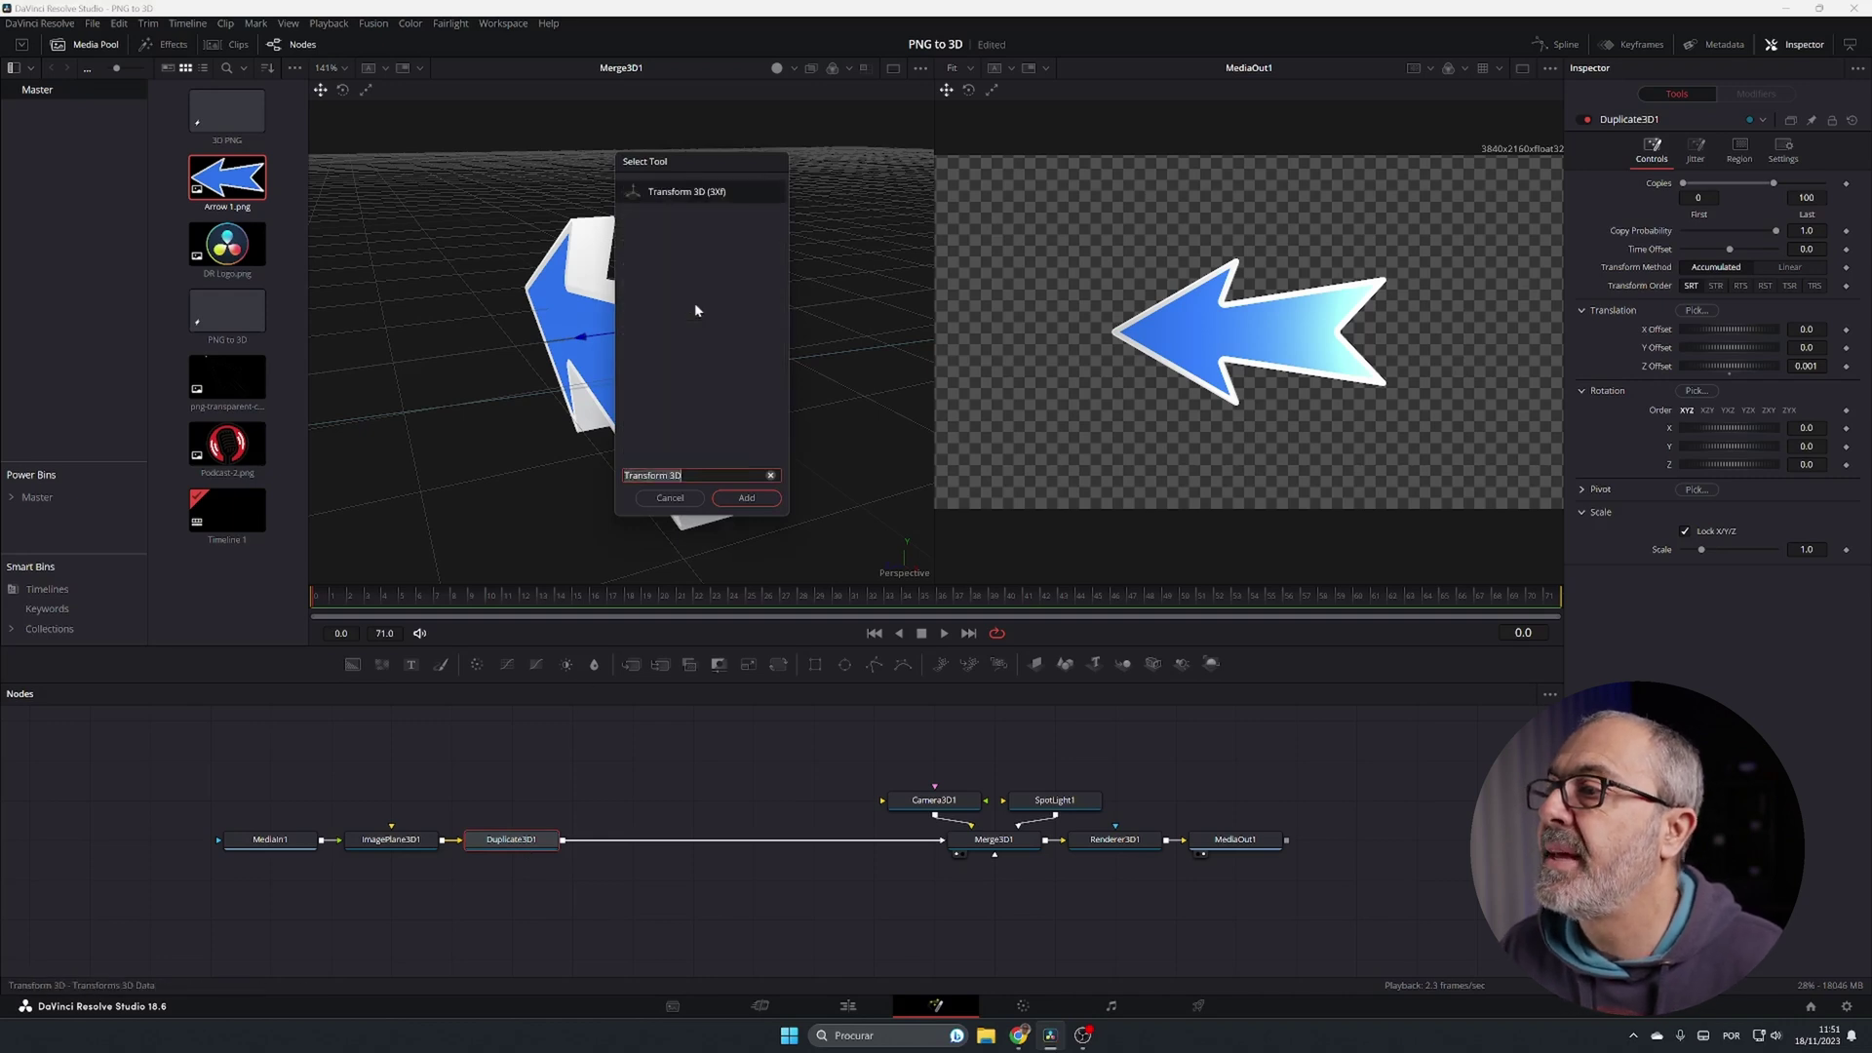
pyautogui.click(747, 497)
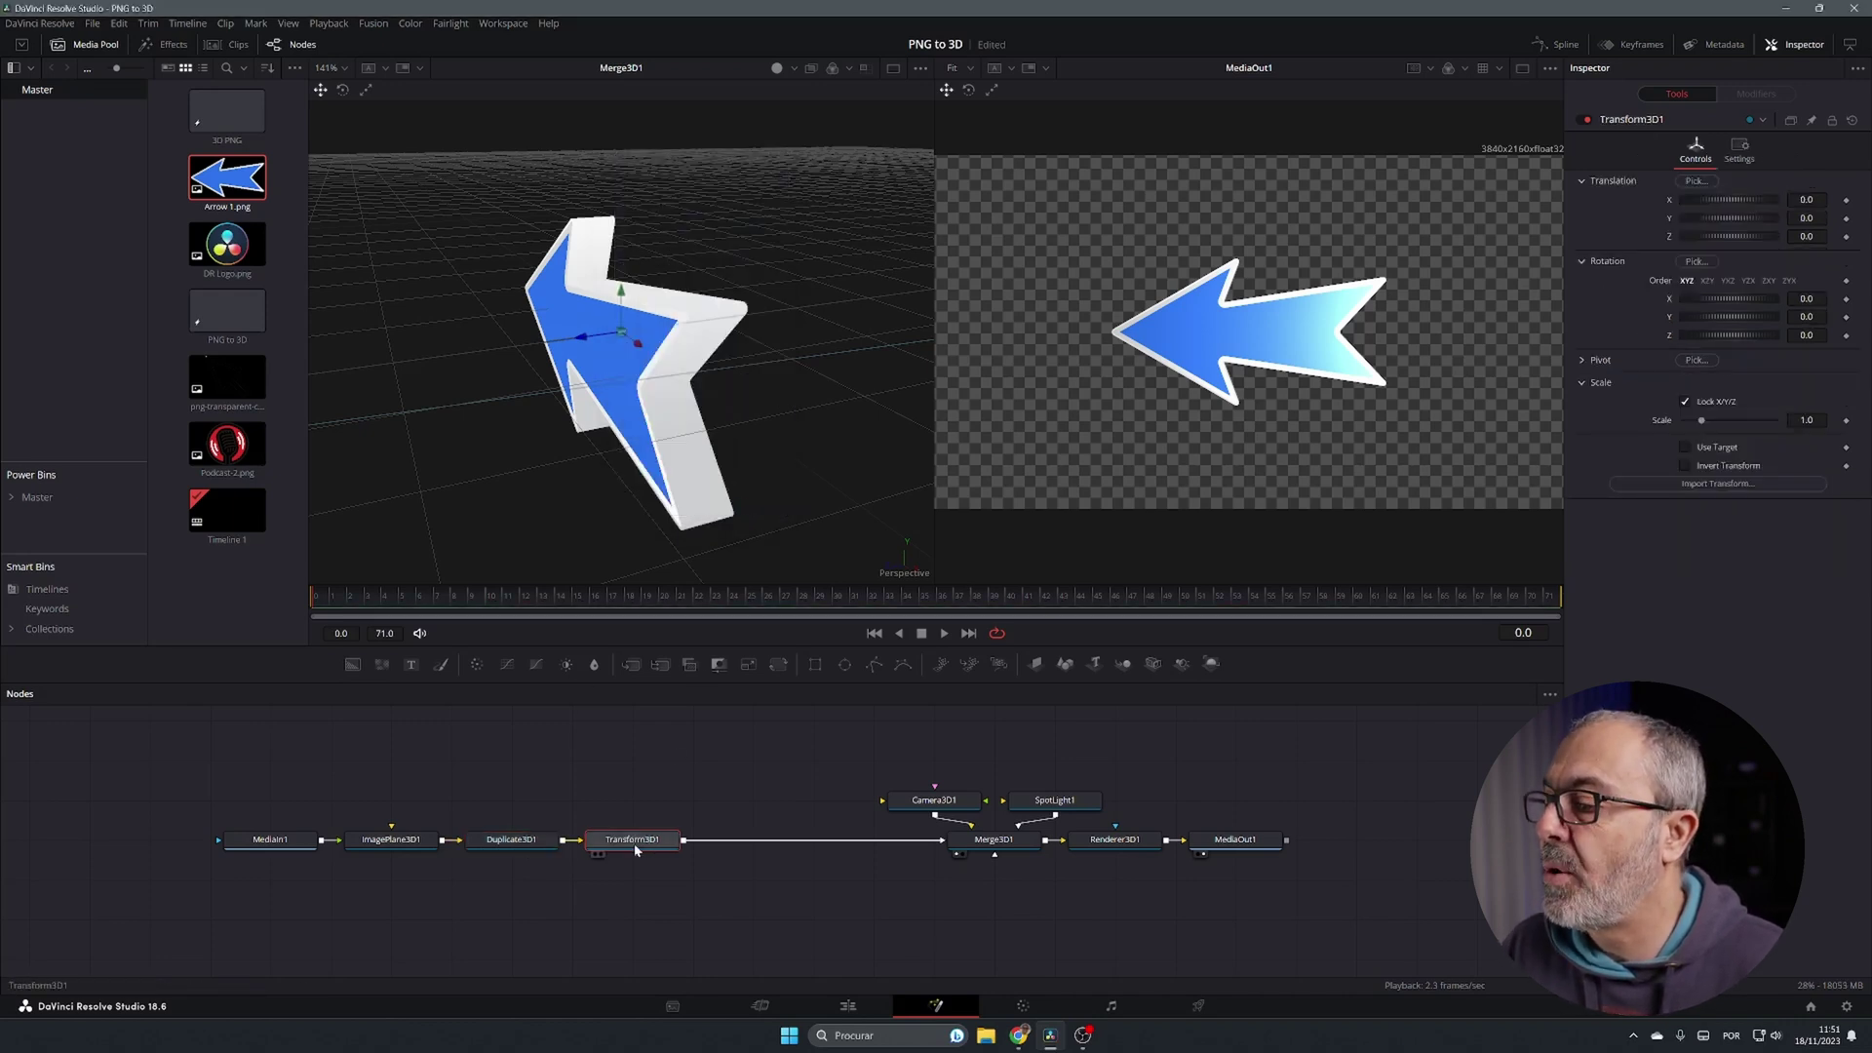
pyautogui.moveTo(196, 793); pyautogui.dragTo(770, 849)
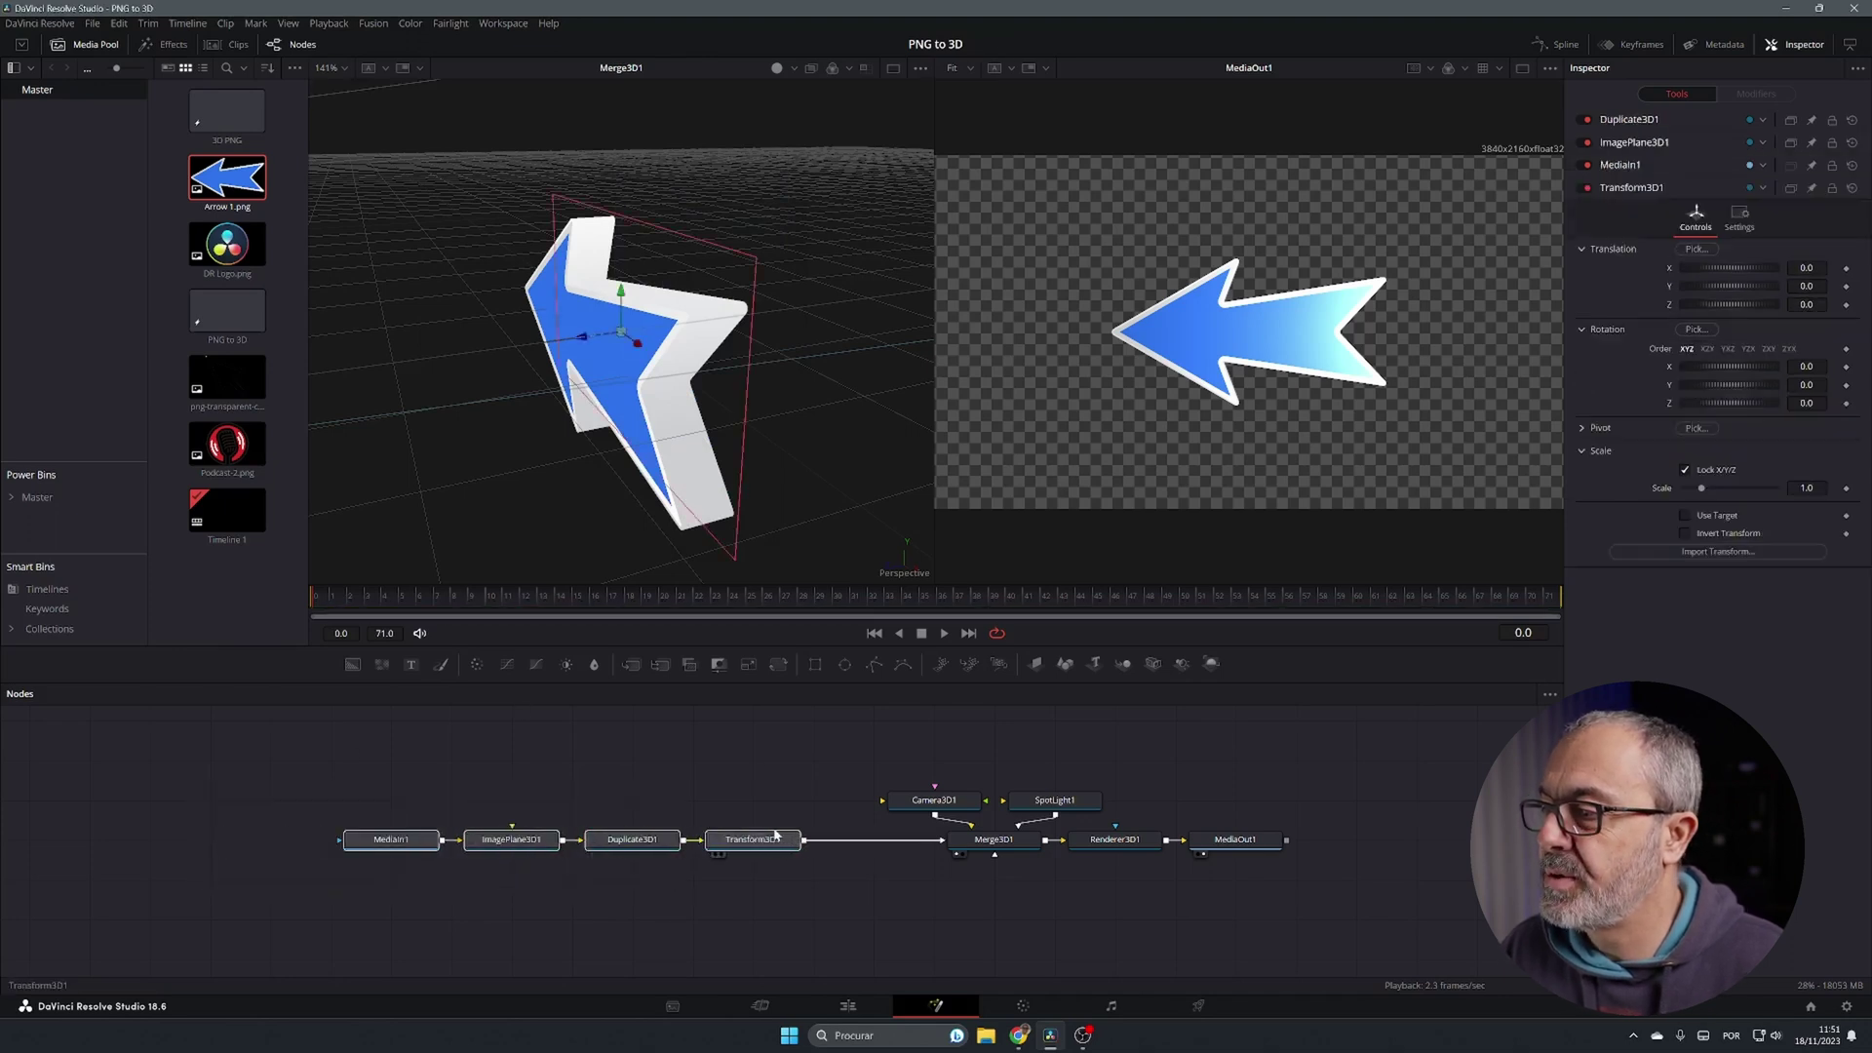
# - Rotate the arrow with Transform3D1 to a Y rotation of -180
pyautogui.click(752, 847)
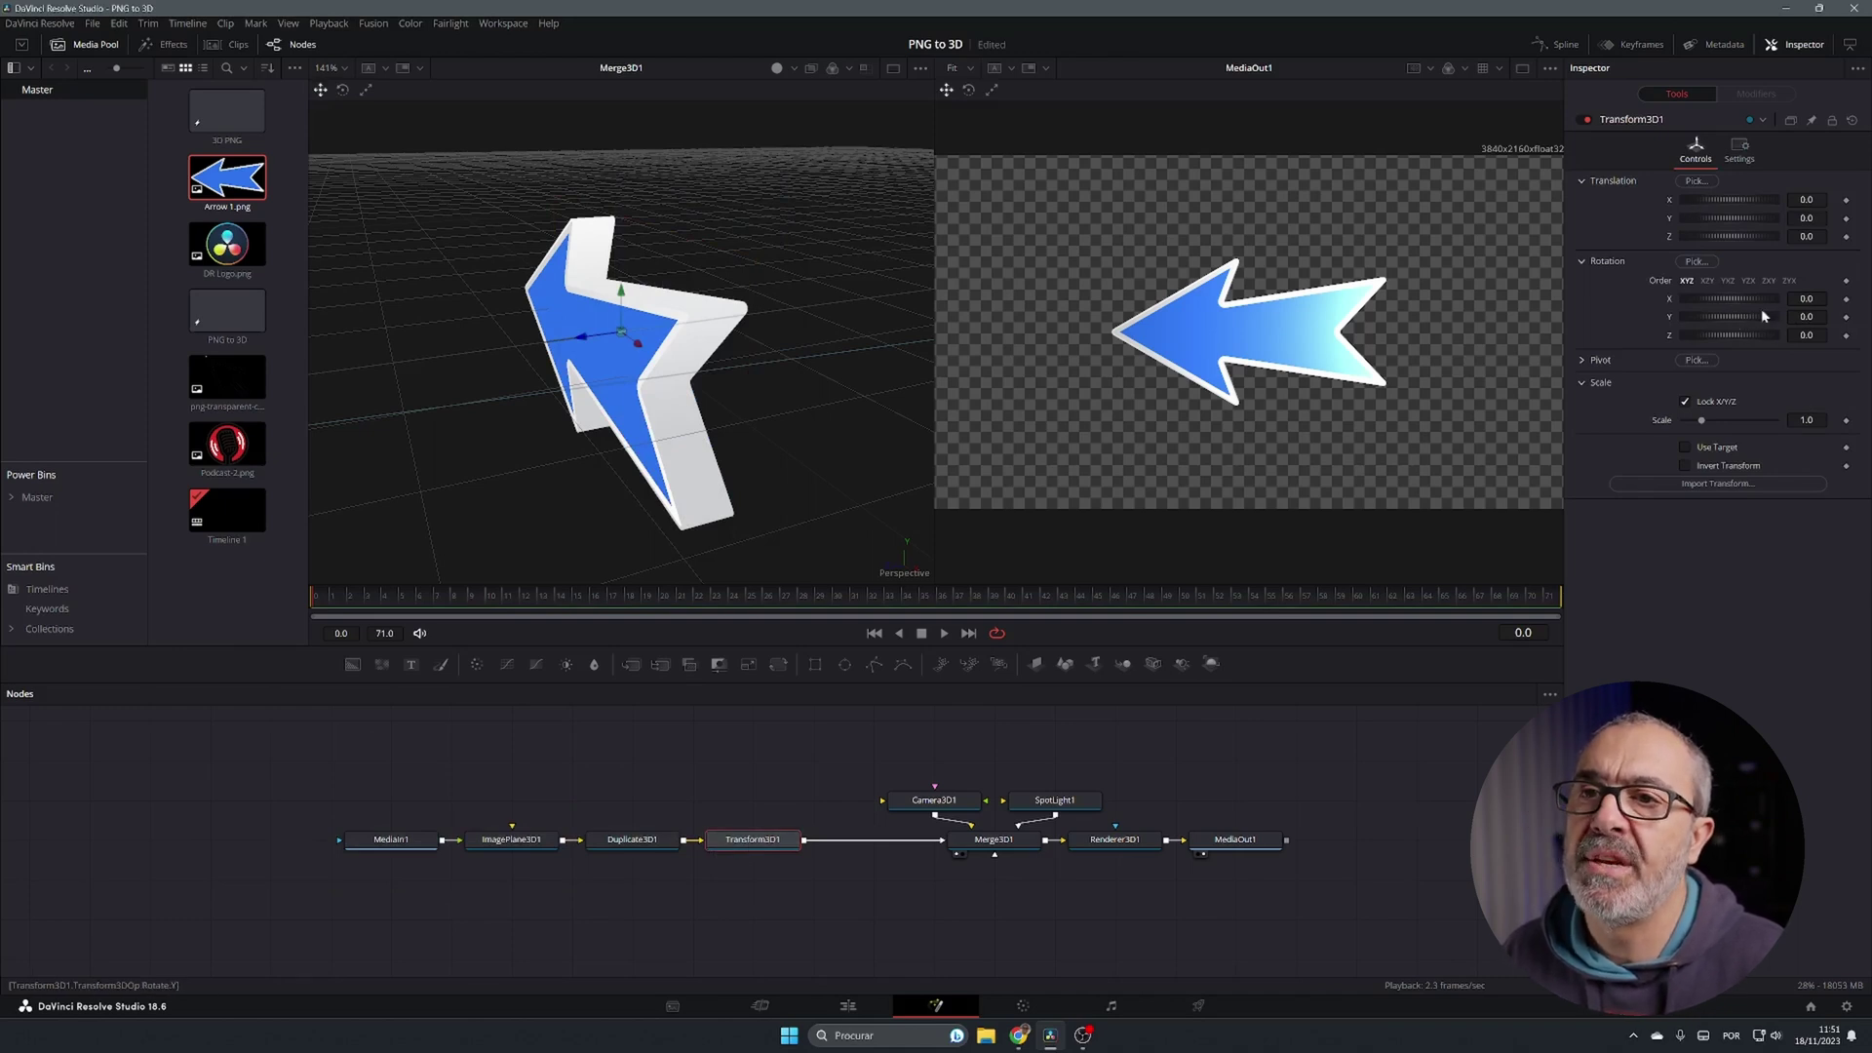
pyautogui.moveTo(1775, 322); pyautogui.dragTo(1719, 321)
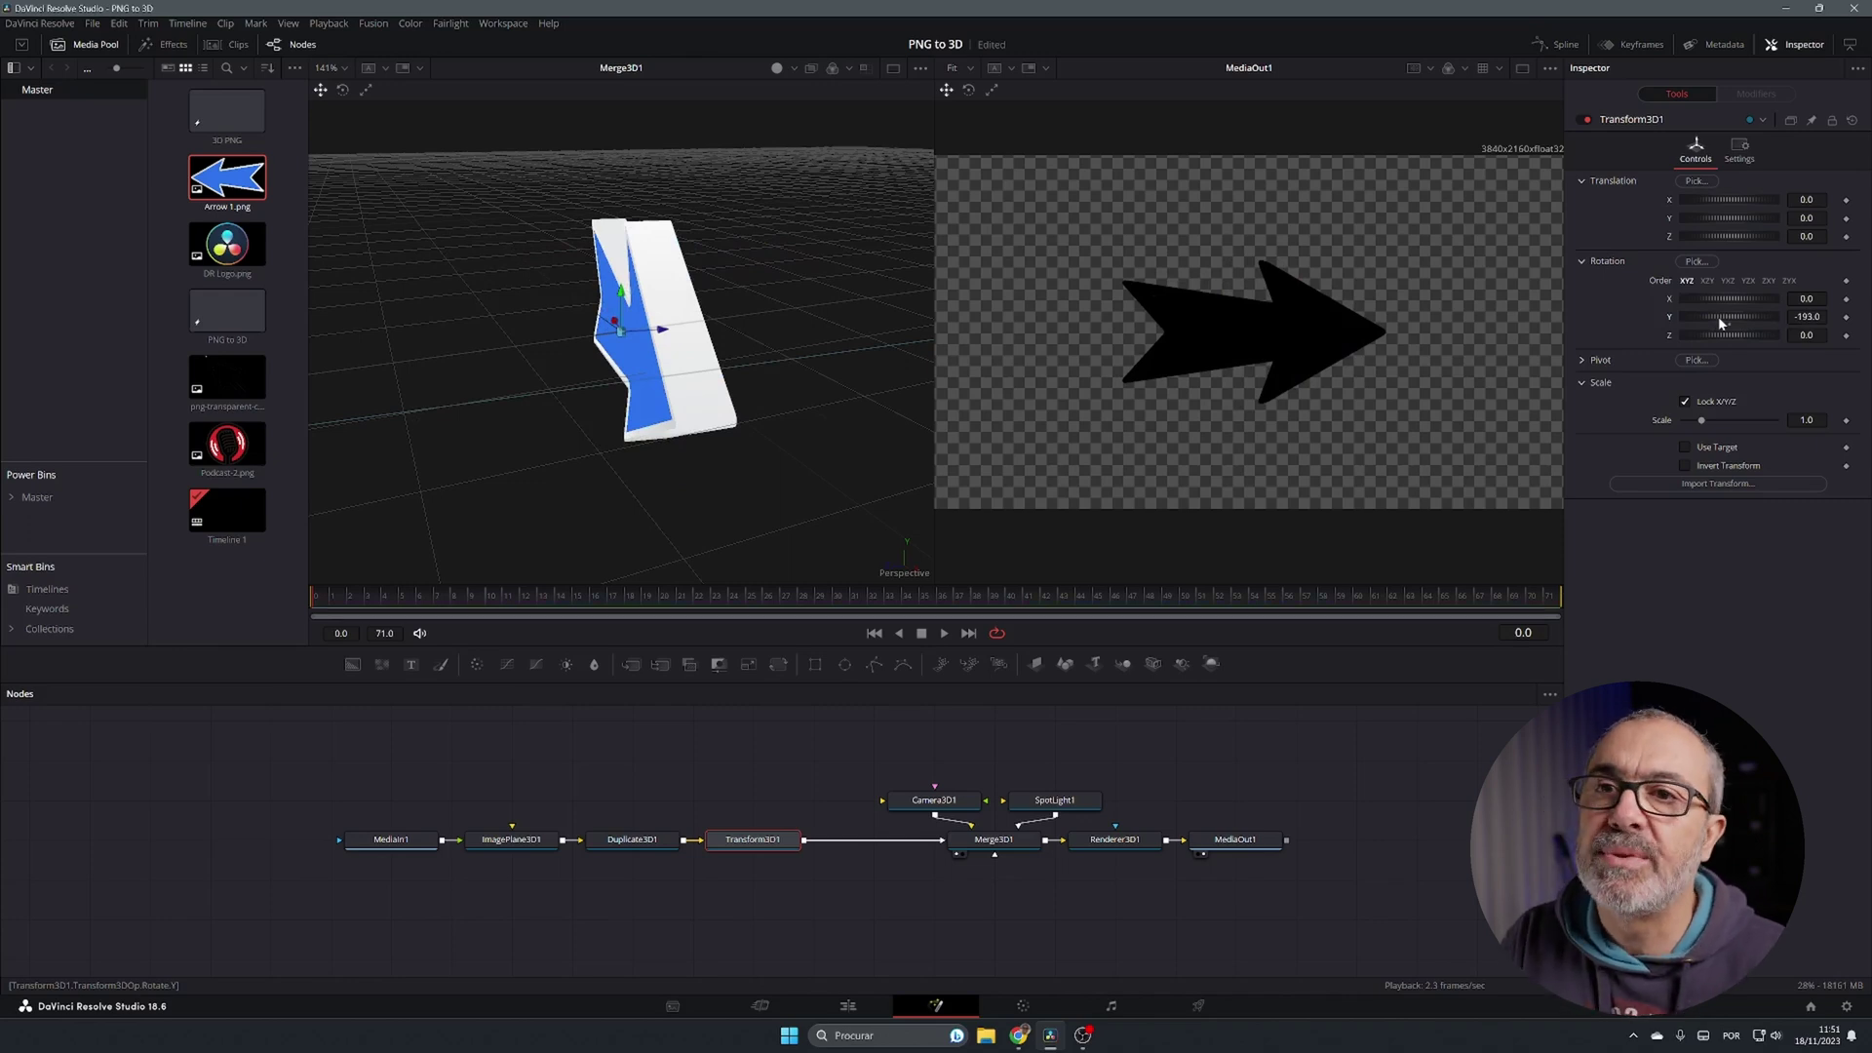
pyautogui.click(1806, 316)
pyautogui.write('-180')
pyautogui.press('Tab')
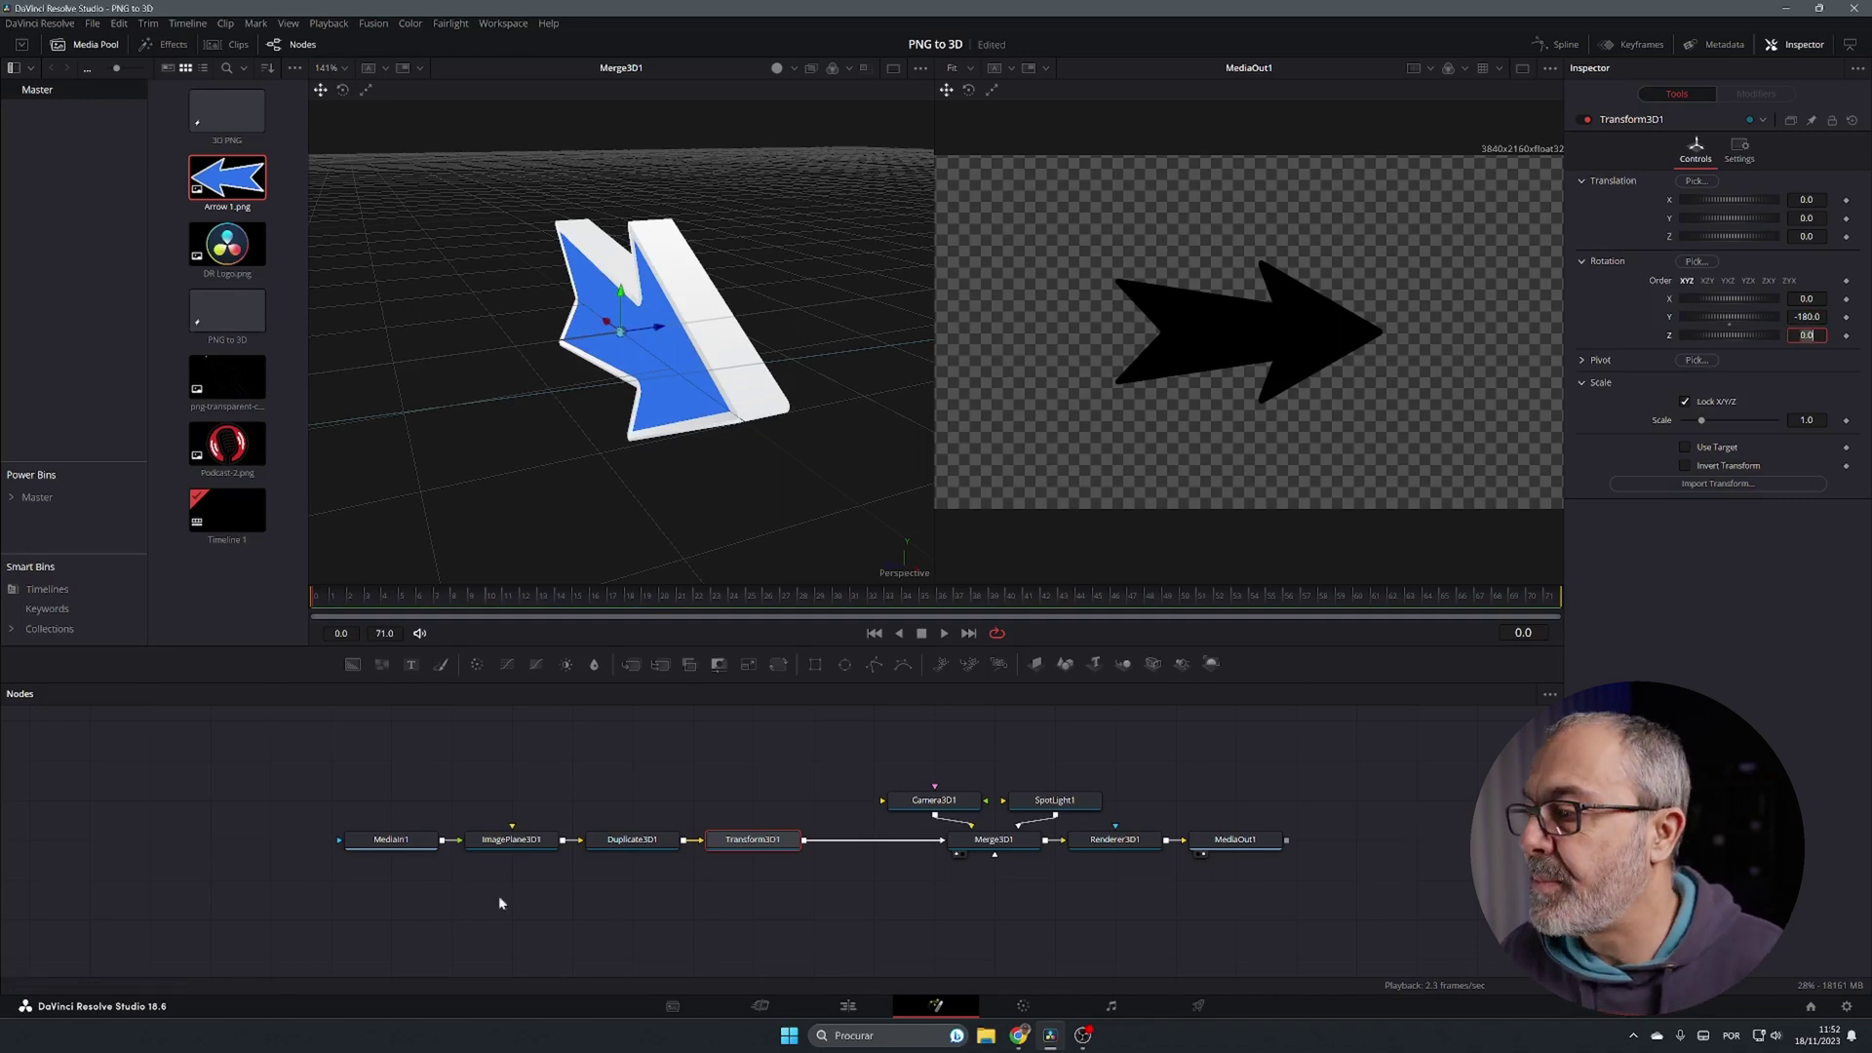
# - Enable the Two Sided option in ImagePlane3D1's material so its back receives light
pyautogui.click(519, 840)
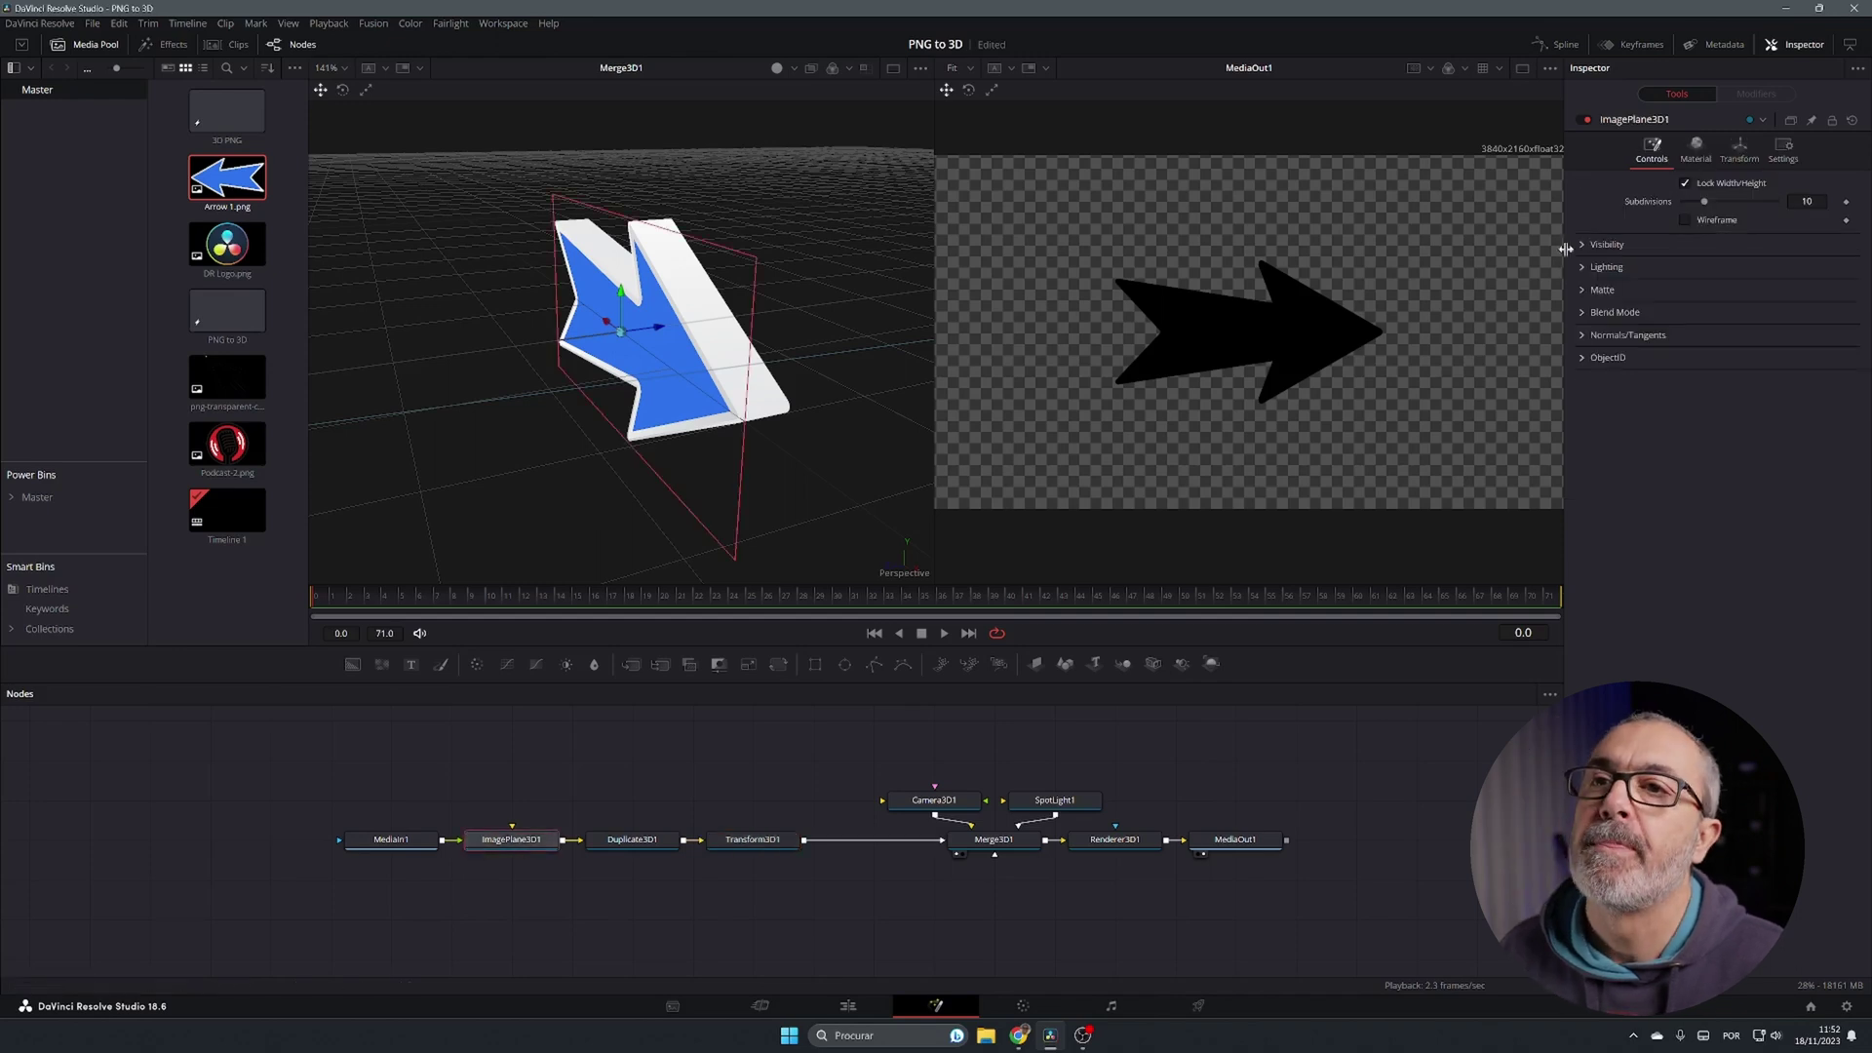
pyautogui.click(1695, 148)
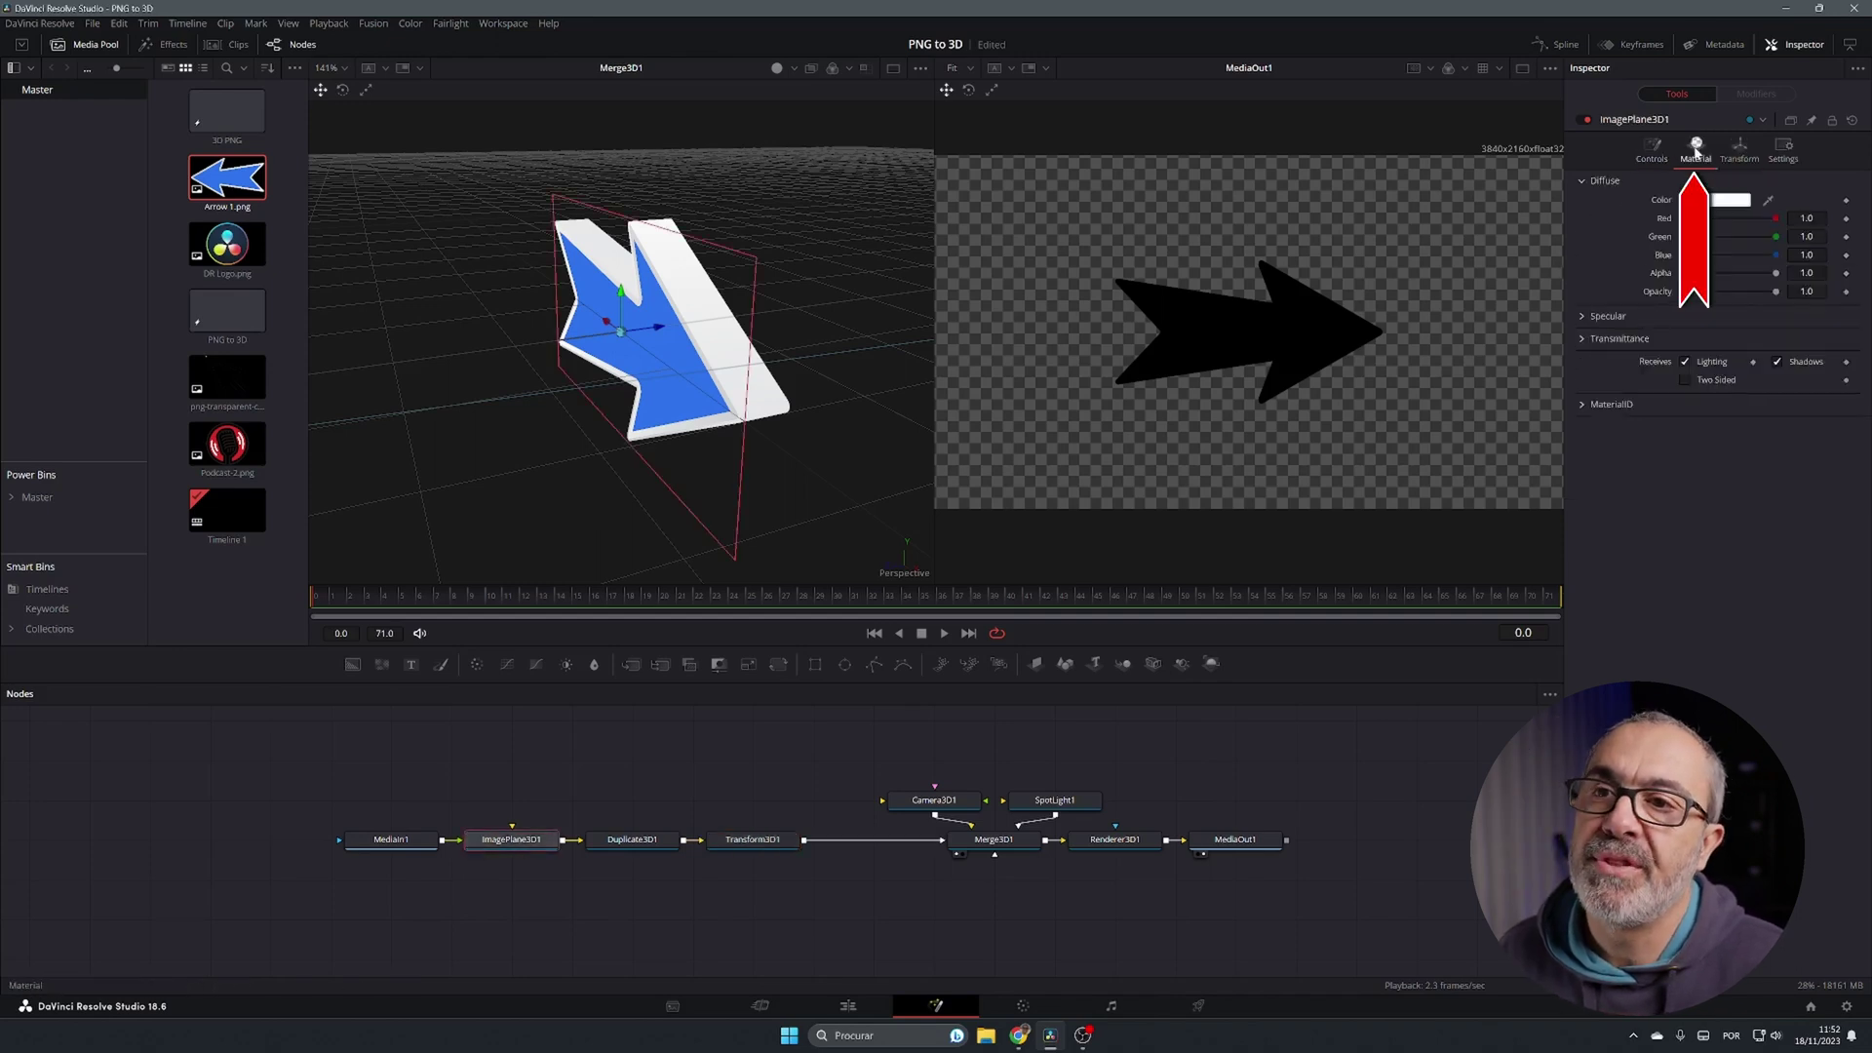
pyautogui.click(1686, 380)
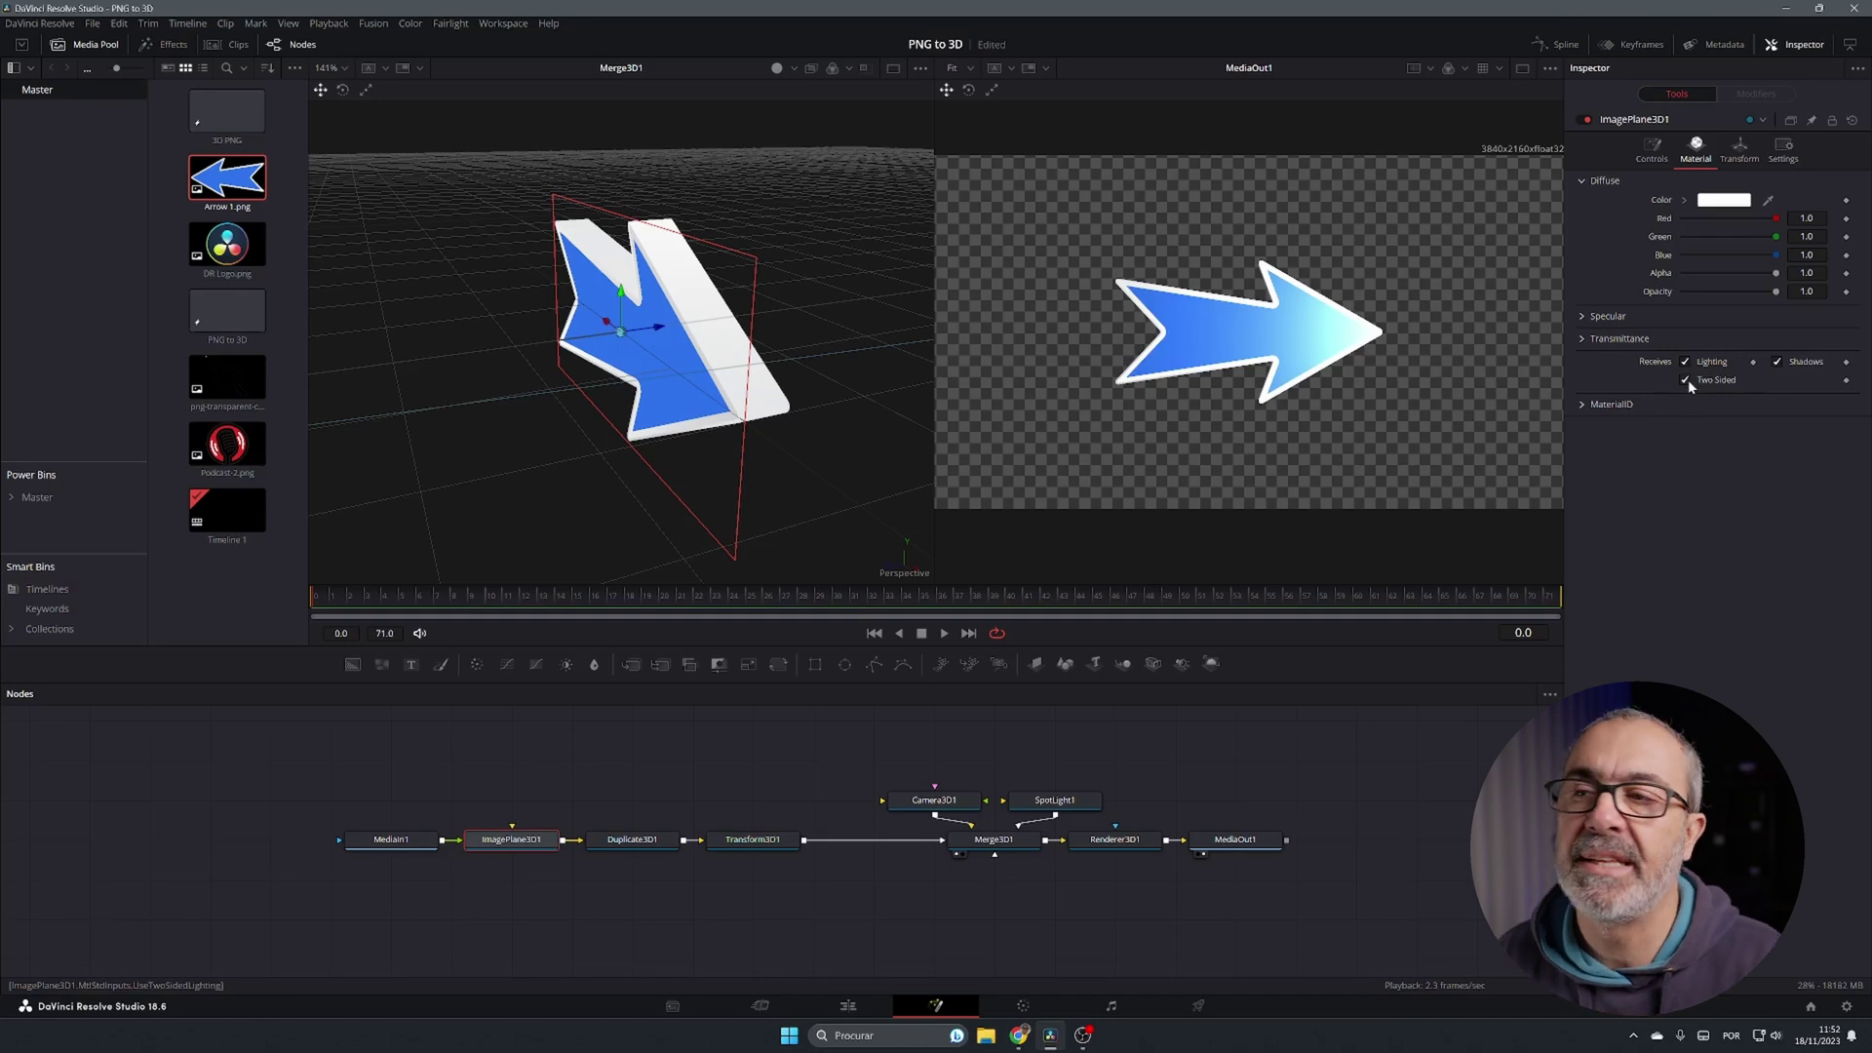
# - Turn the arrow almost edge-on to the camera with a Transform3D1 Y rotation of about -83.5
pyautogui.click(770, 840)
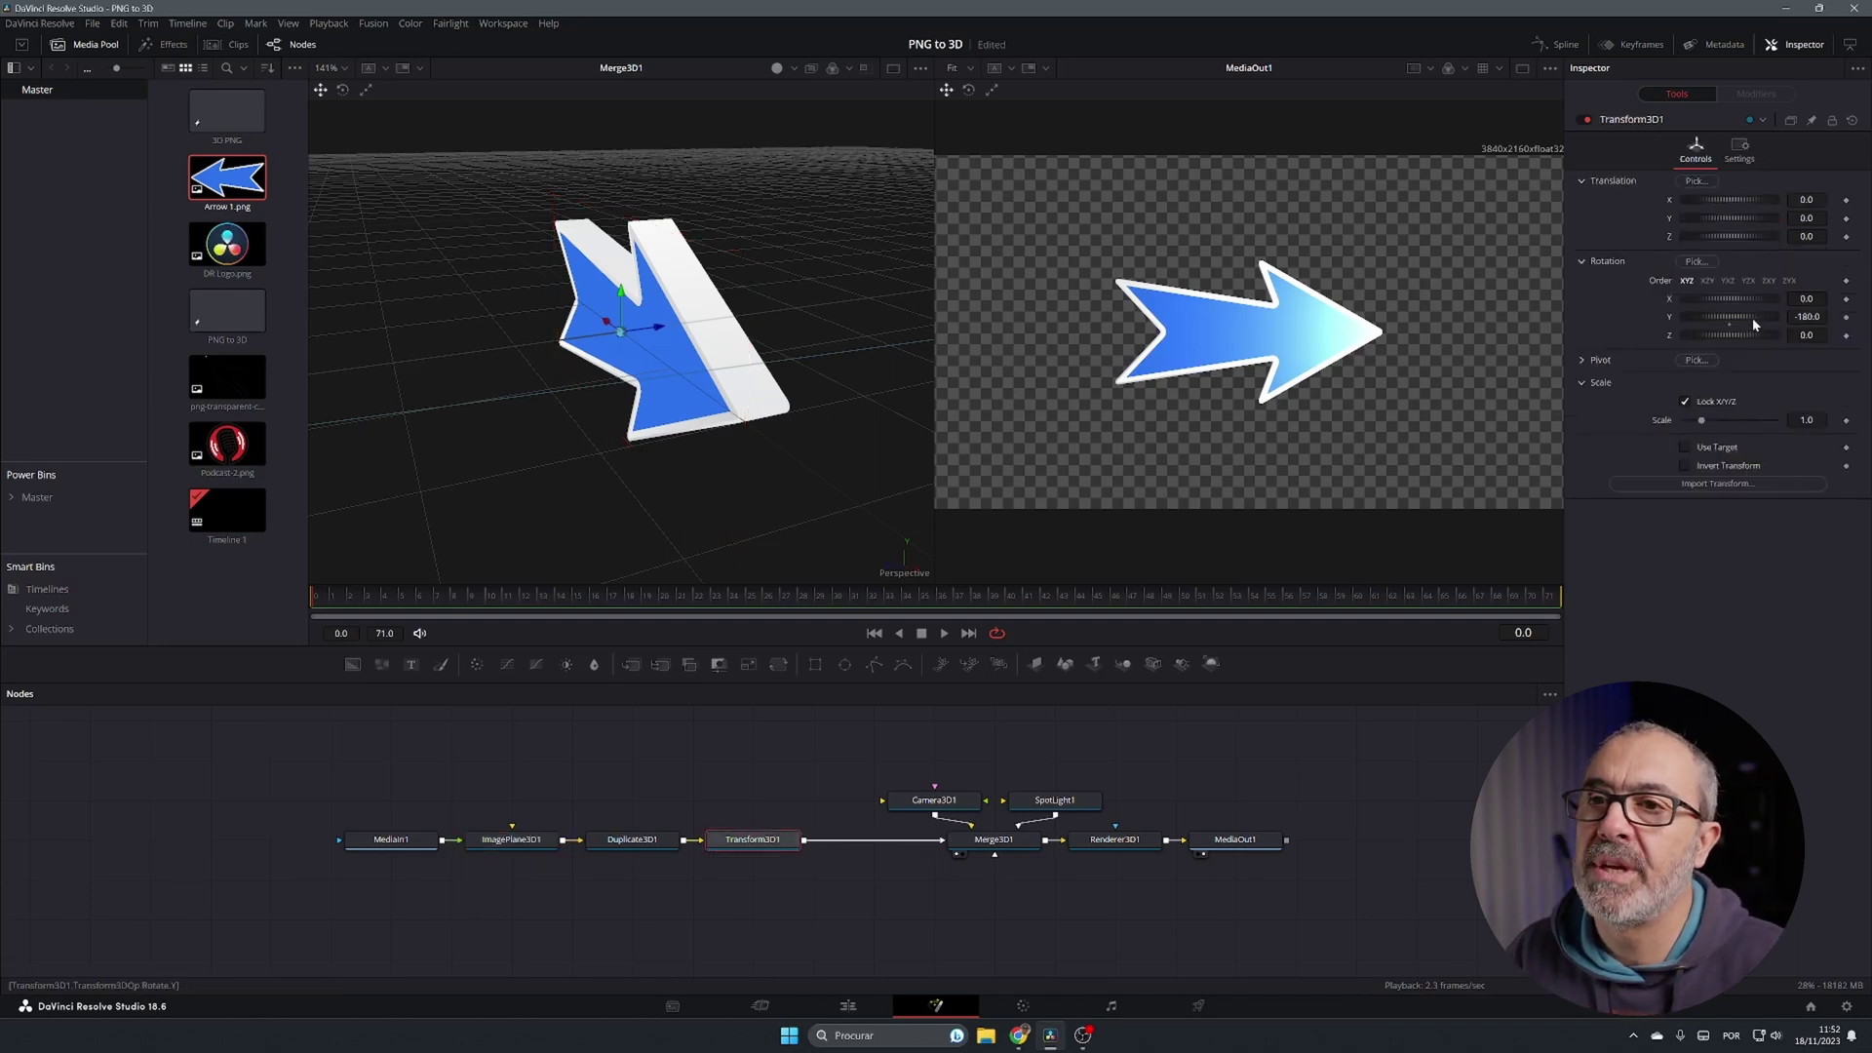
pyautogui.moveTo(1751, 322); pyautogui.dragTo(1776, 318)
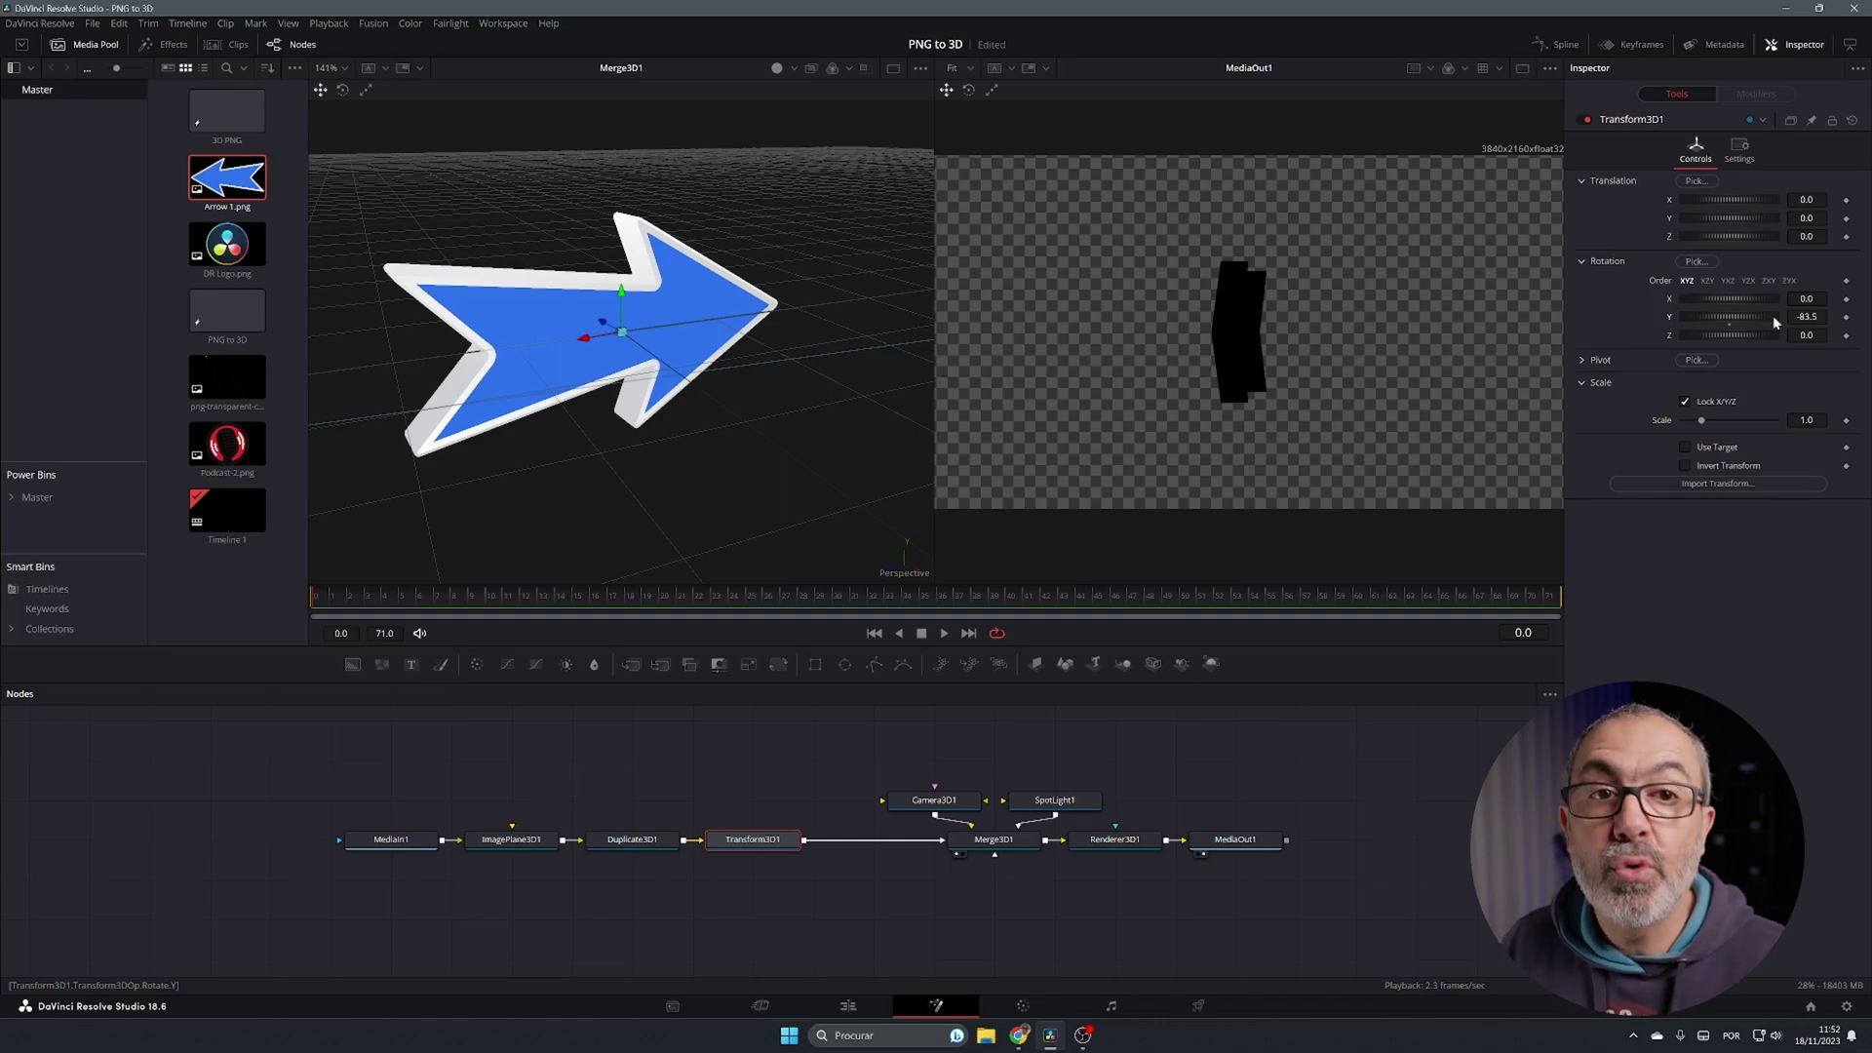
# - Add an Ambient Light node above the camera and spotlight and connect it to Merge3D1
pyautogui.click(956, 758)
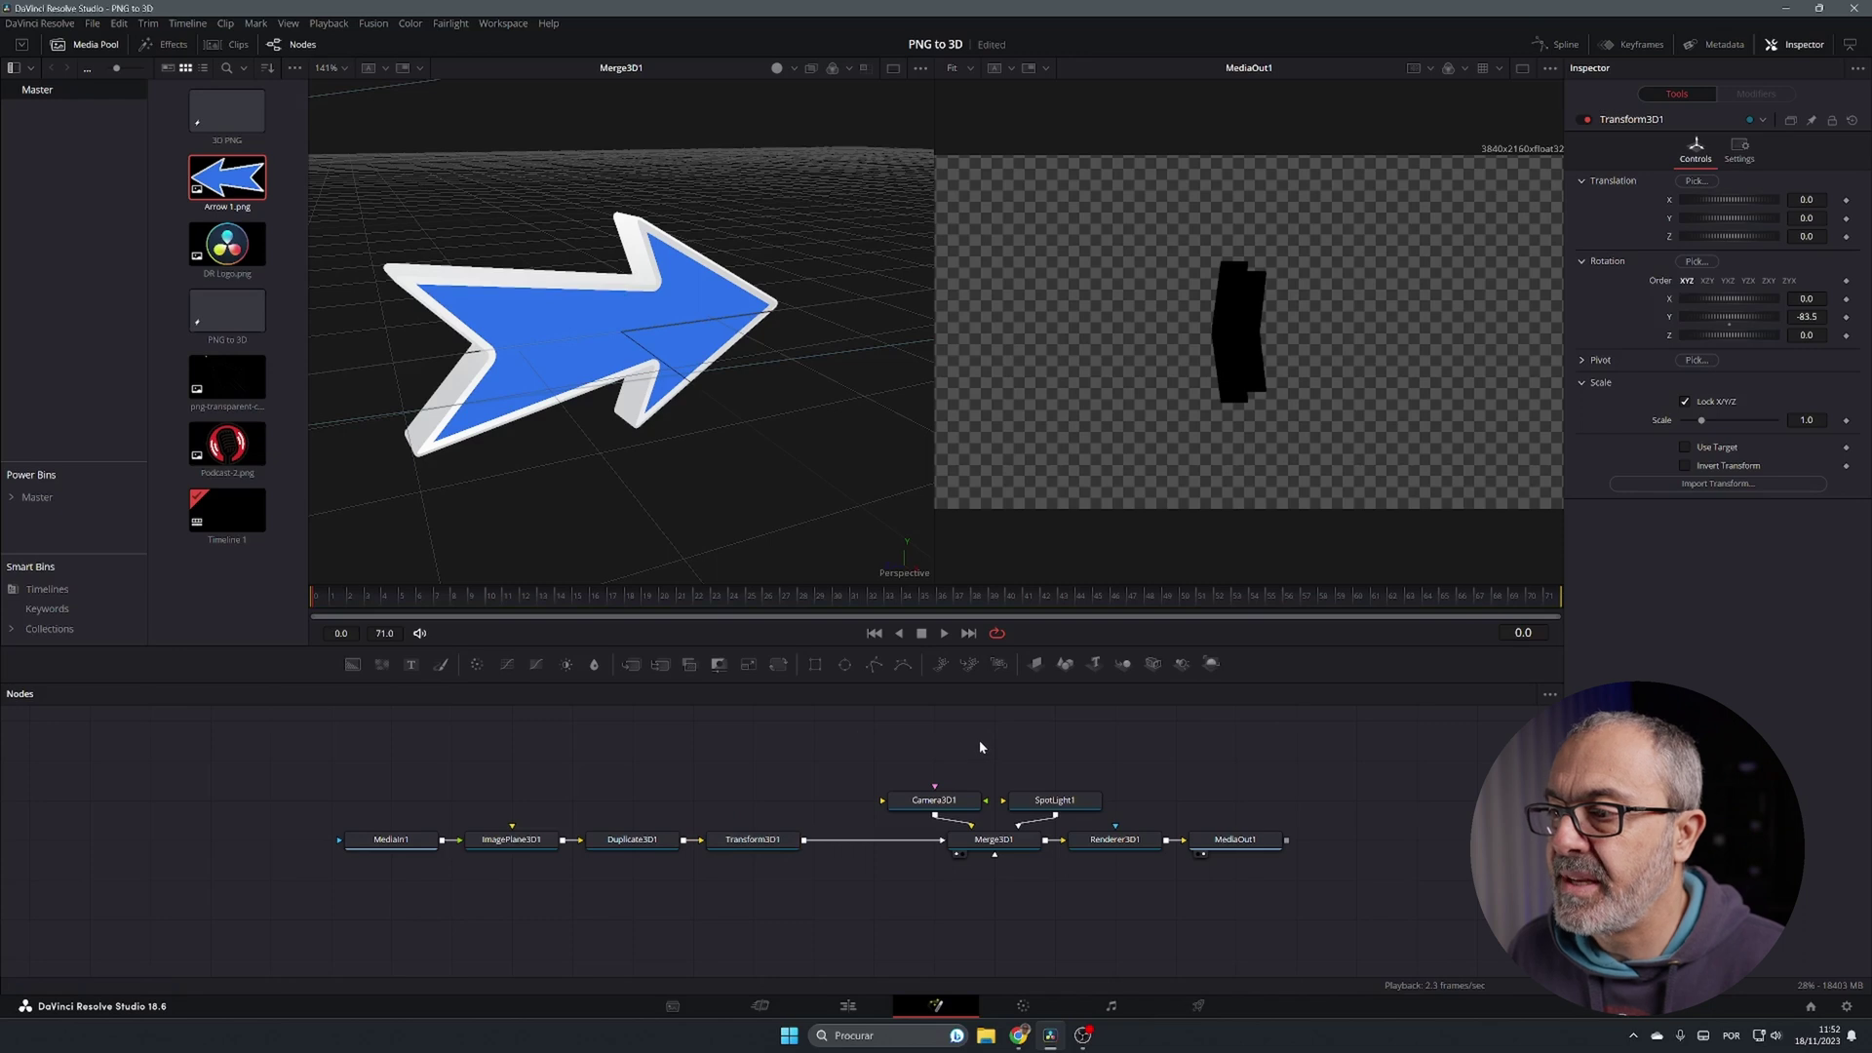
pyautogui.hotkey('shift', 'space')
pyautogui.write('ambie')
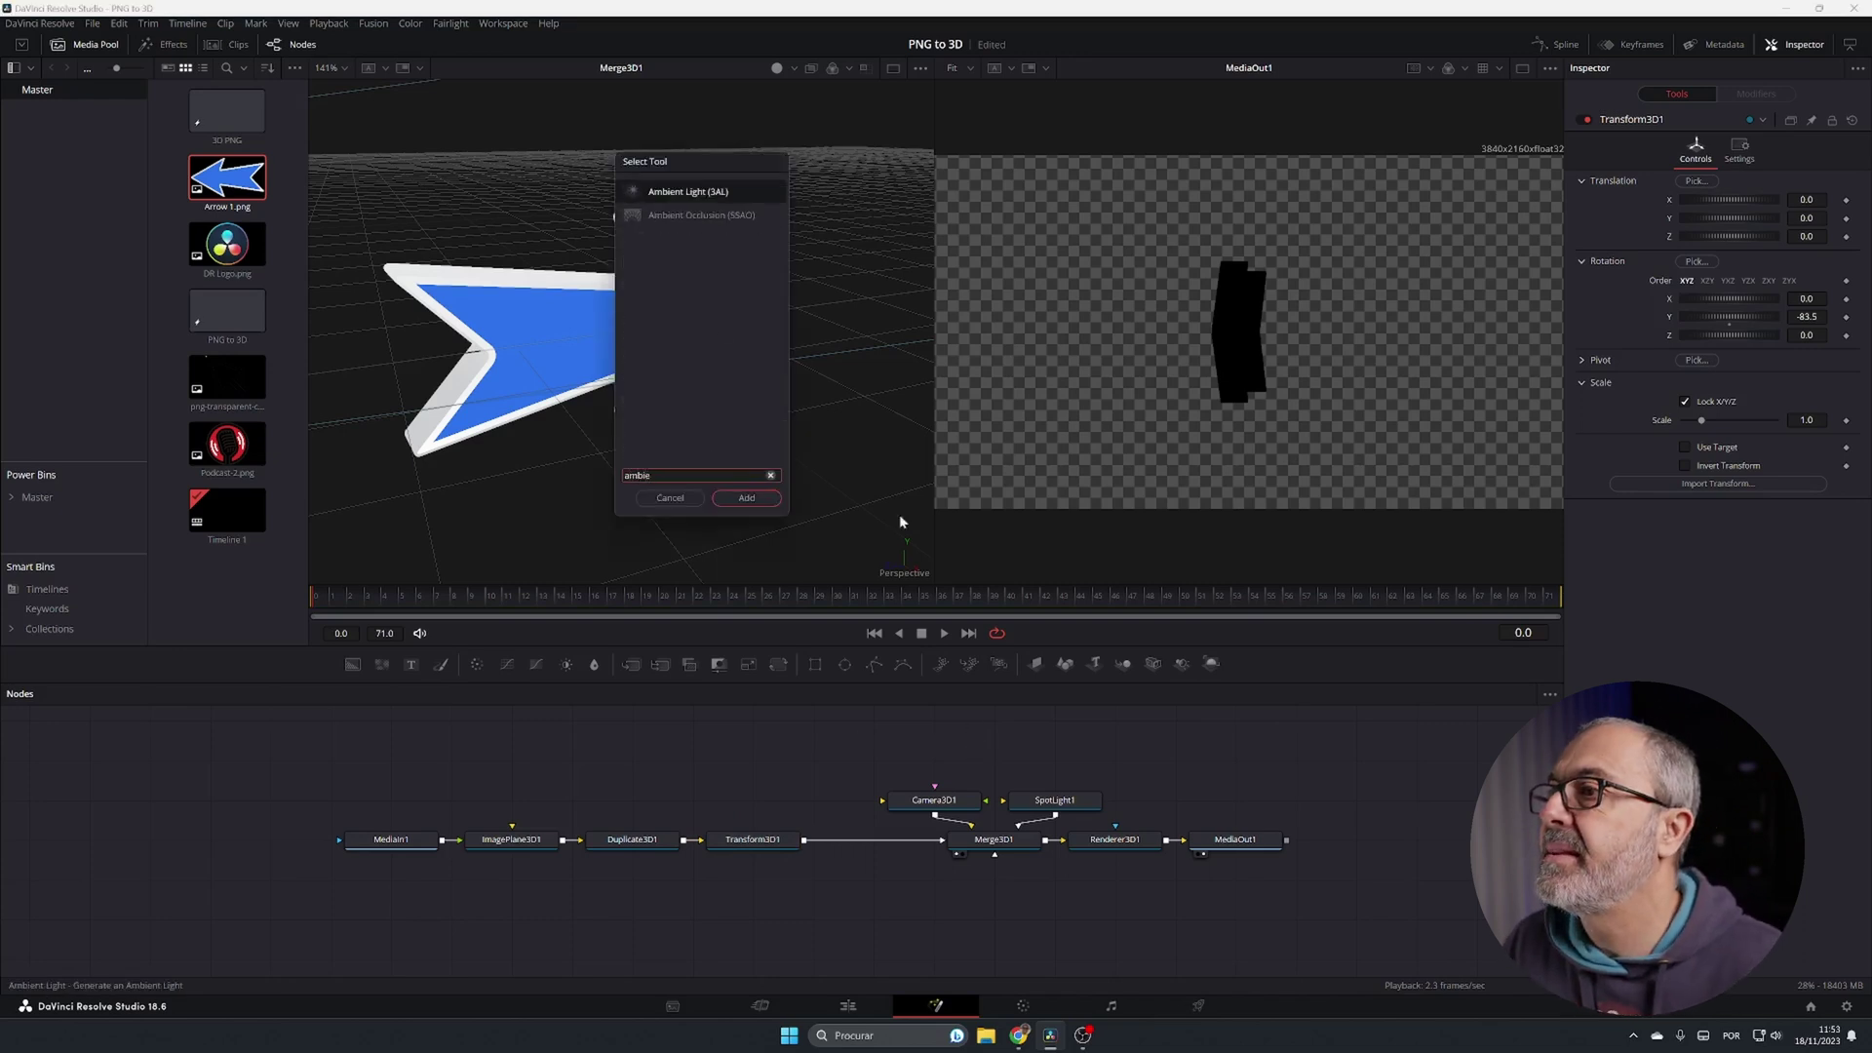
pyautogui.write('nt l')
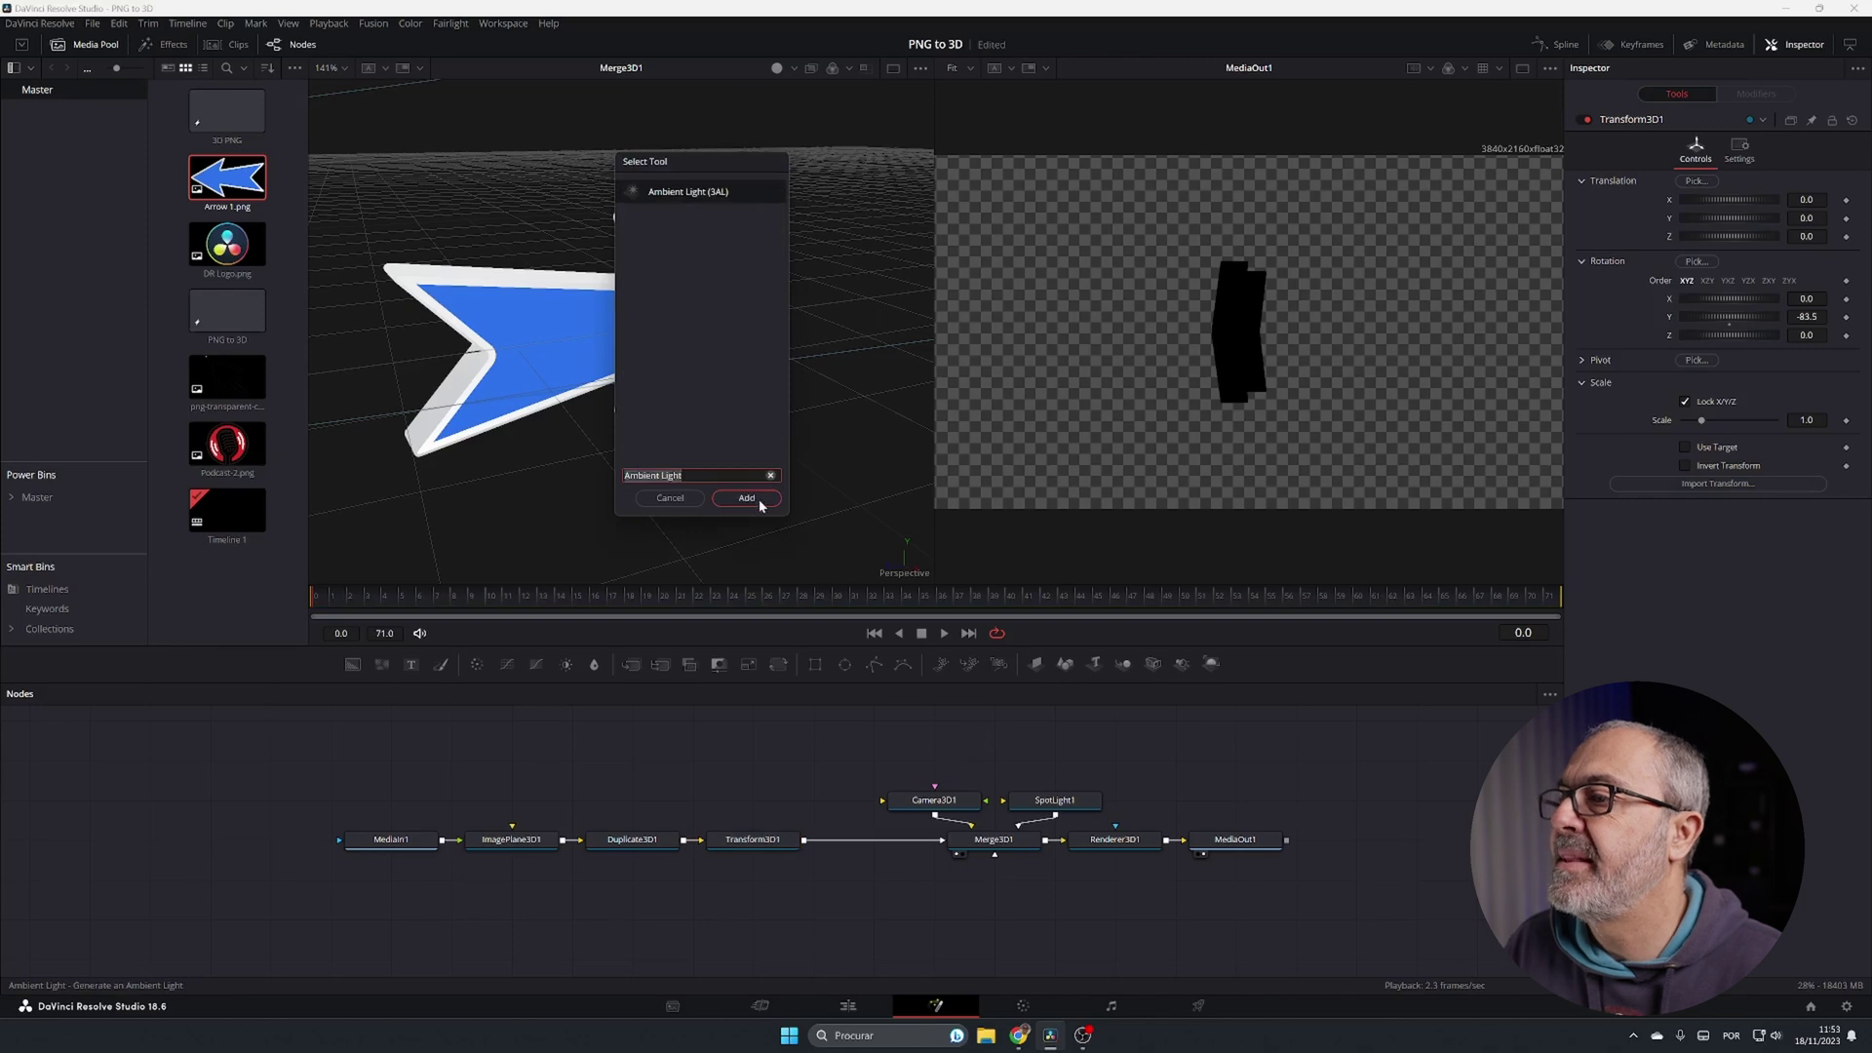
pyautogui.click(759, 503)
pyautogui.moveTo(1045, 759); pyautogui.dragTo(994, 840)
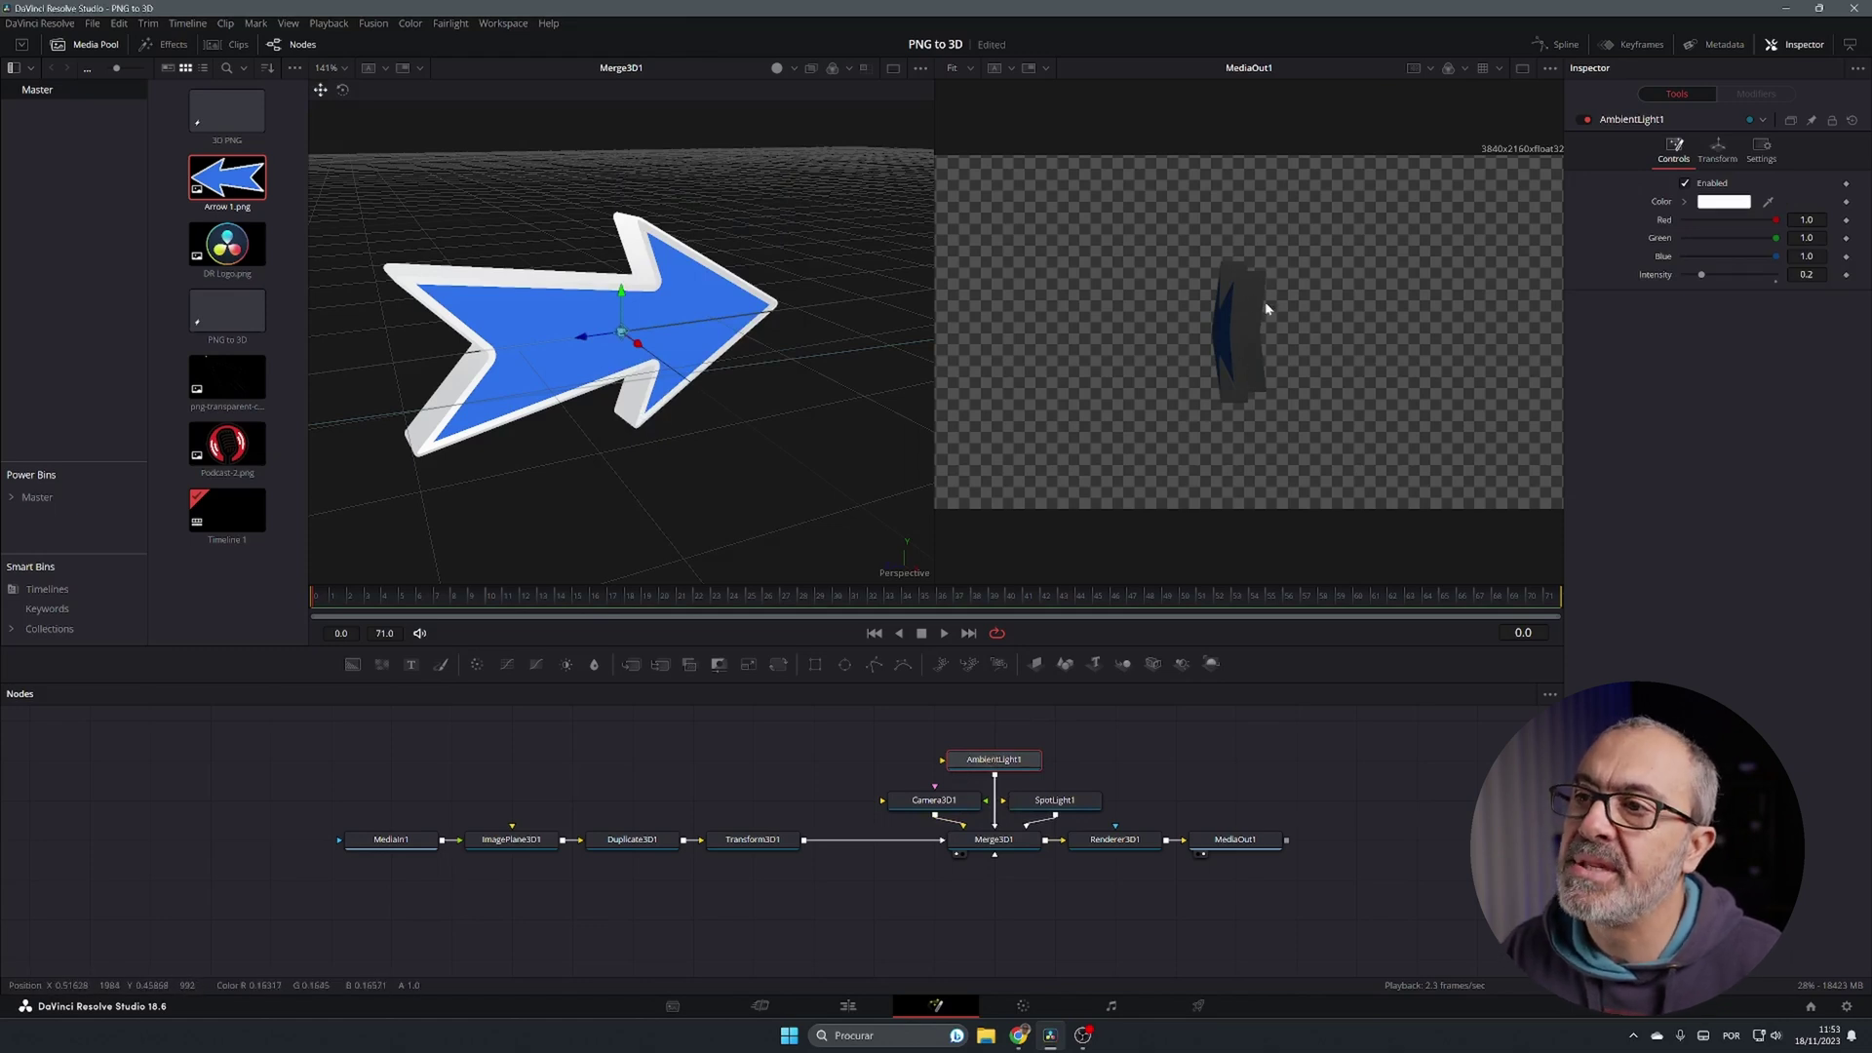
# - Set AmbientLight1's intensity to 0.78 and turn the arrow to a Transform3D1 Y rotation of about -568.7
pyautogui.moveTo(1703, 280); pyautogui.dragTo(1755, 280)
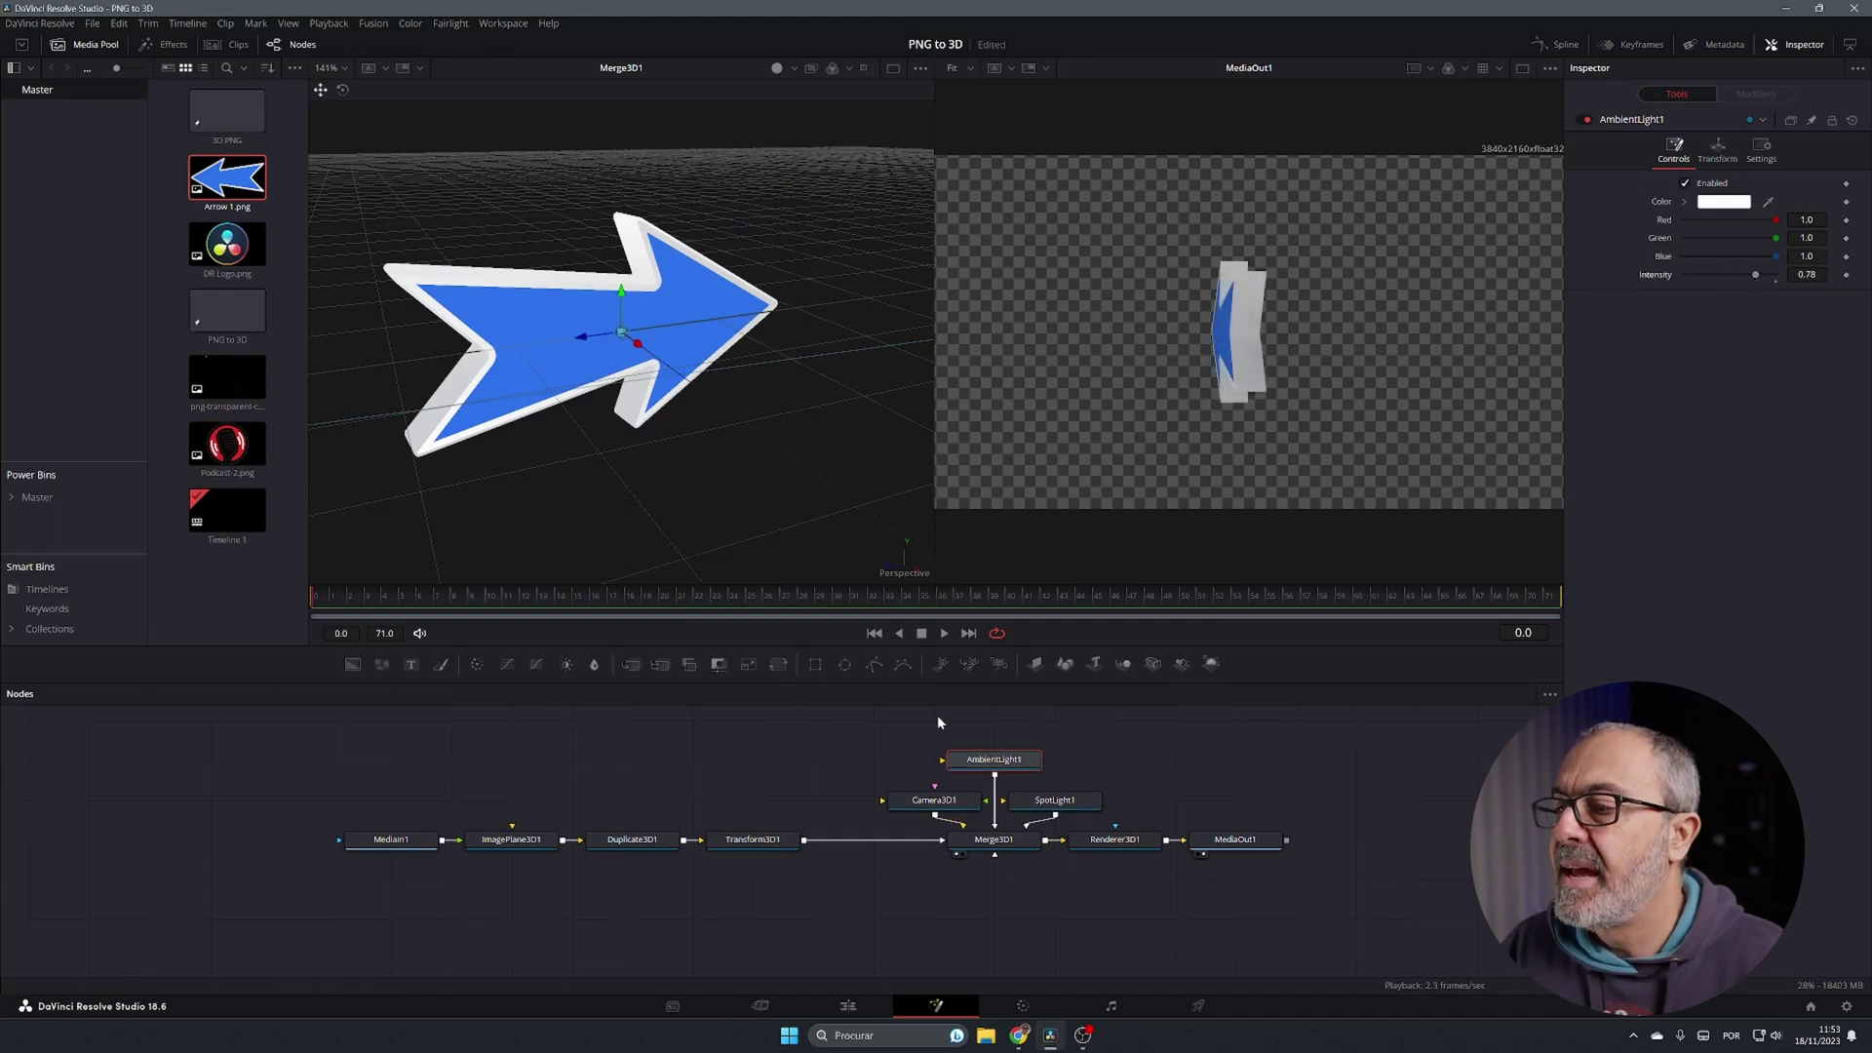
pyautogui.click(756, 841)
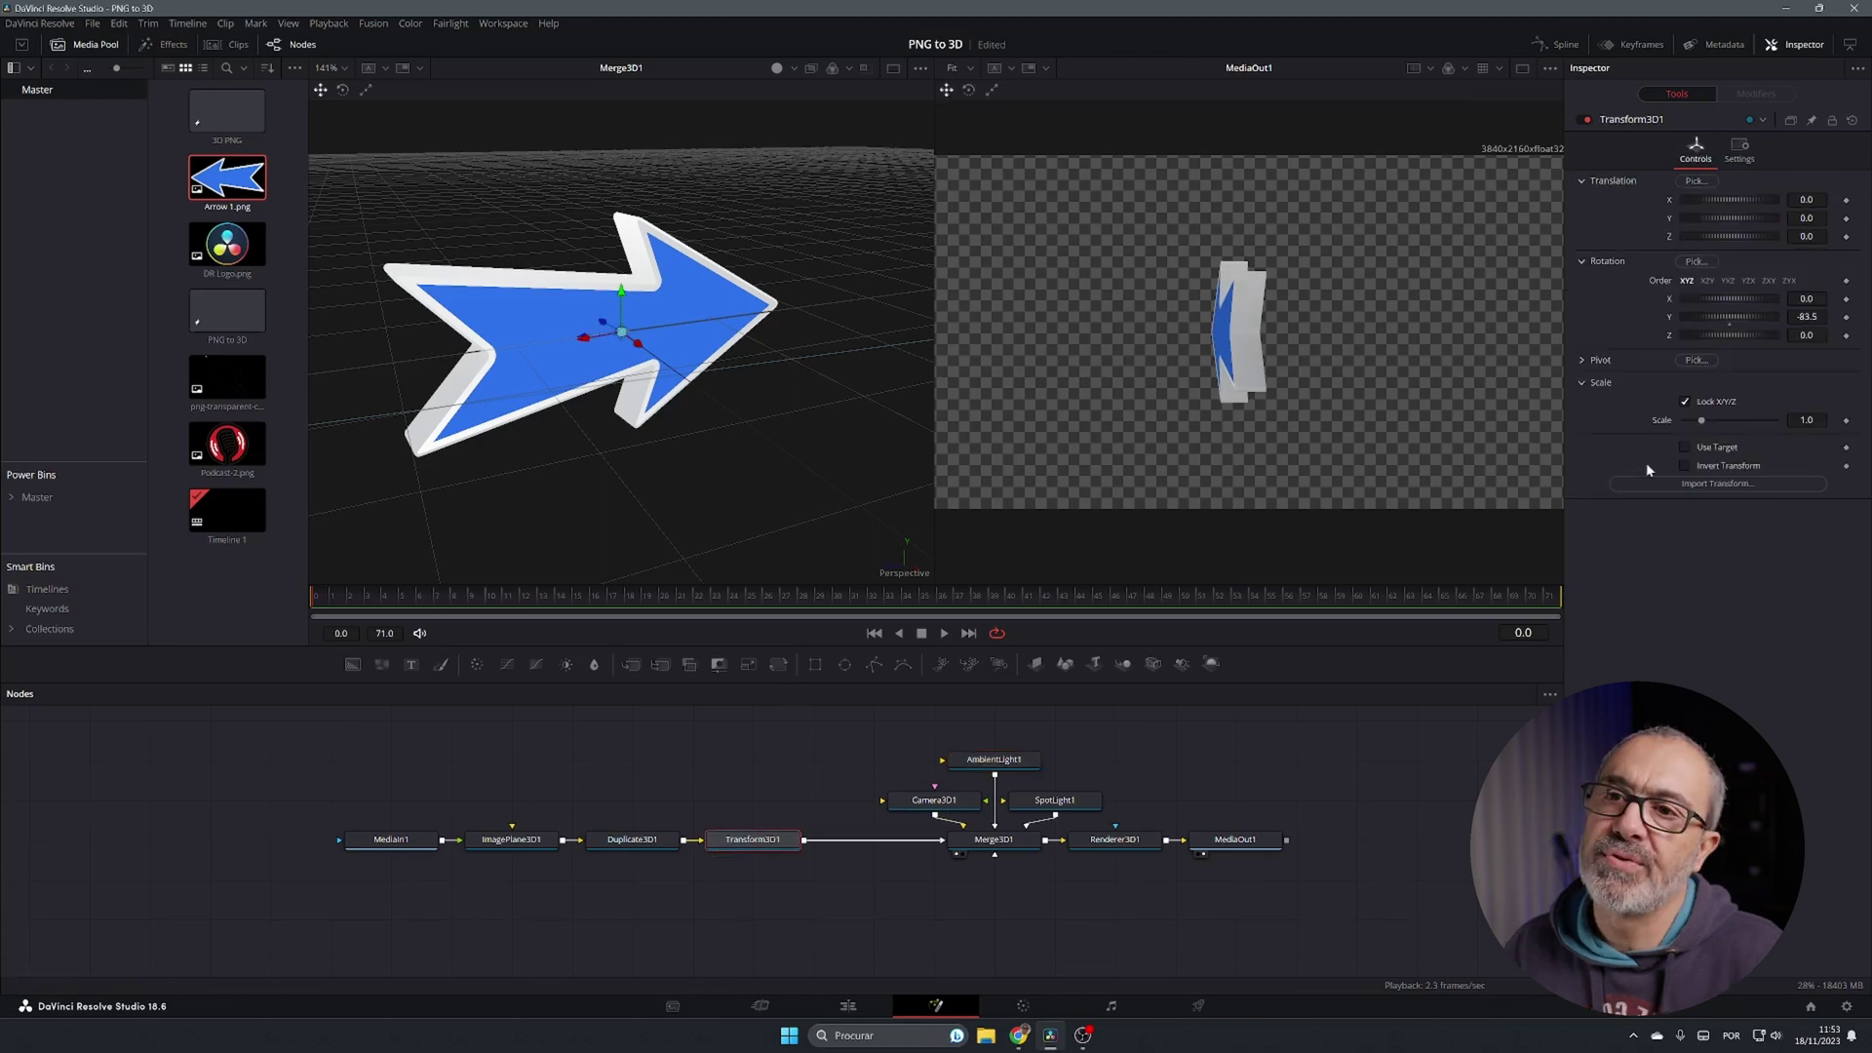
pyautogui.moveTo(1773, 325); pyautogui.dragTo(1635, 335)
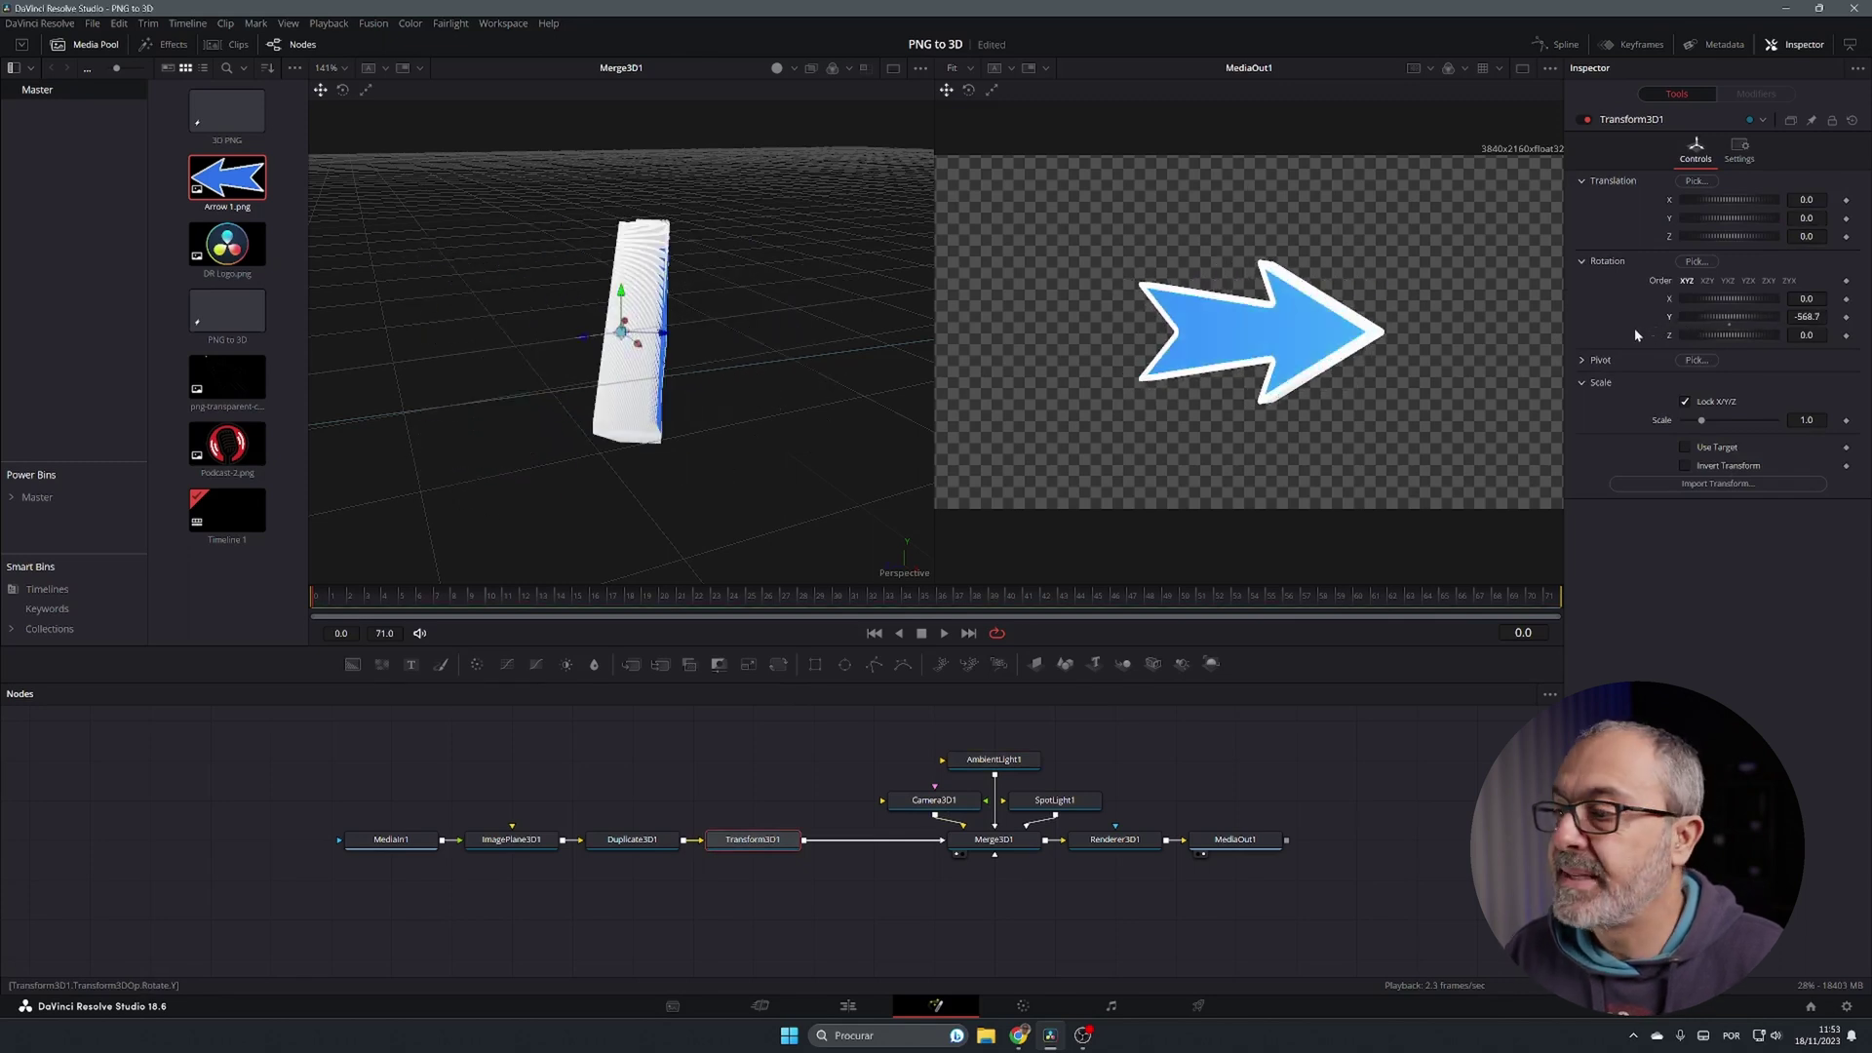
# - Lower SpotLight1's intensity to about 0.457 and save the project
pyautogui.click(1055, 800)
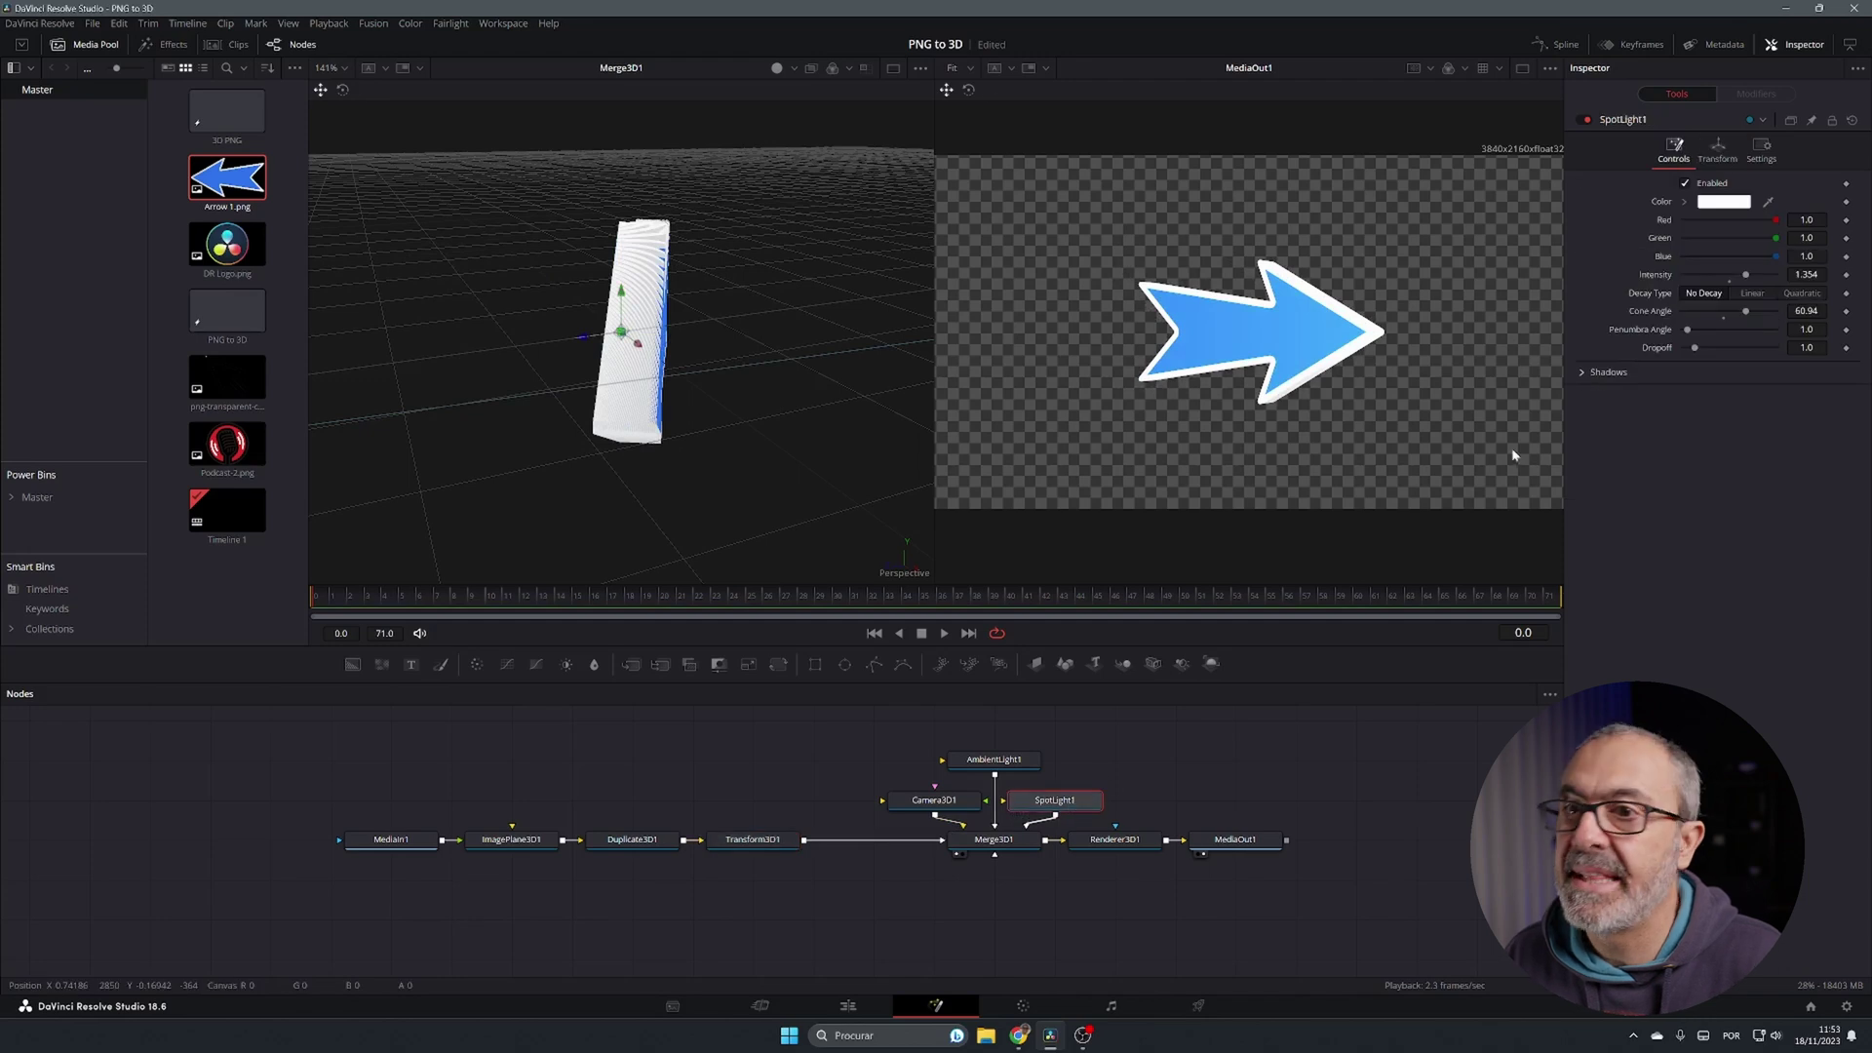
pyautogui.moveTo(1745, 274); pyautogui.dragTo(1705, 277)
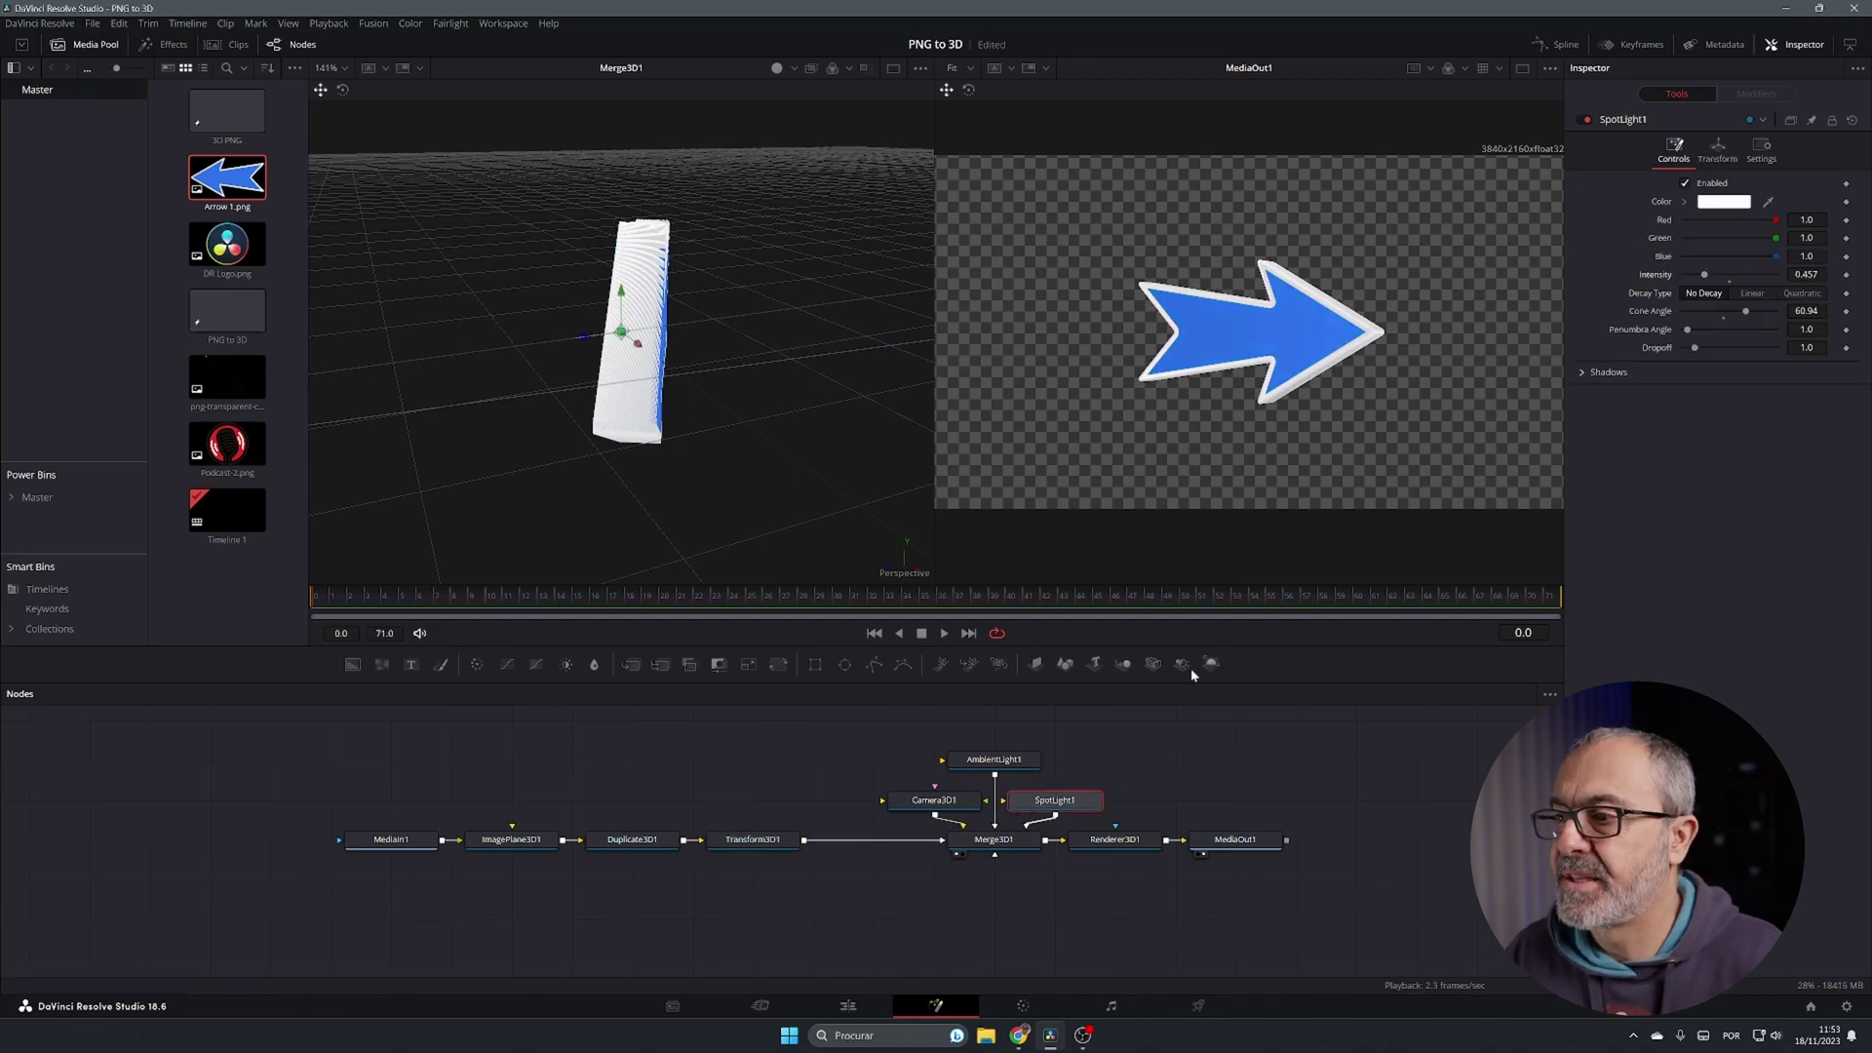
pyautogui.click(752, 838)
pyautogui.hotkey('ctrl', 's')
# - Spin the arrow around its Y axis with Transform3D1 to check the lighting, and reset the Y rotation to 0
pyautogui.moveTo(1753, 314)
pyautogui.mouseDown()
pyautogui.moveTo(1704, 307)
pyautogui.moveTo(1721, 308)
pyautogui.mouseUp()
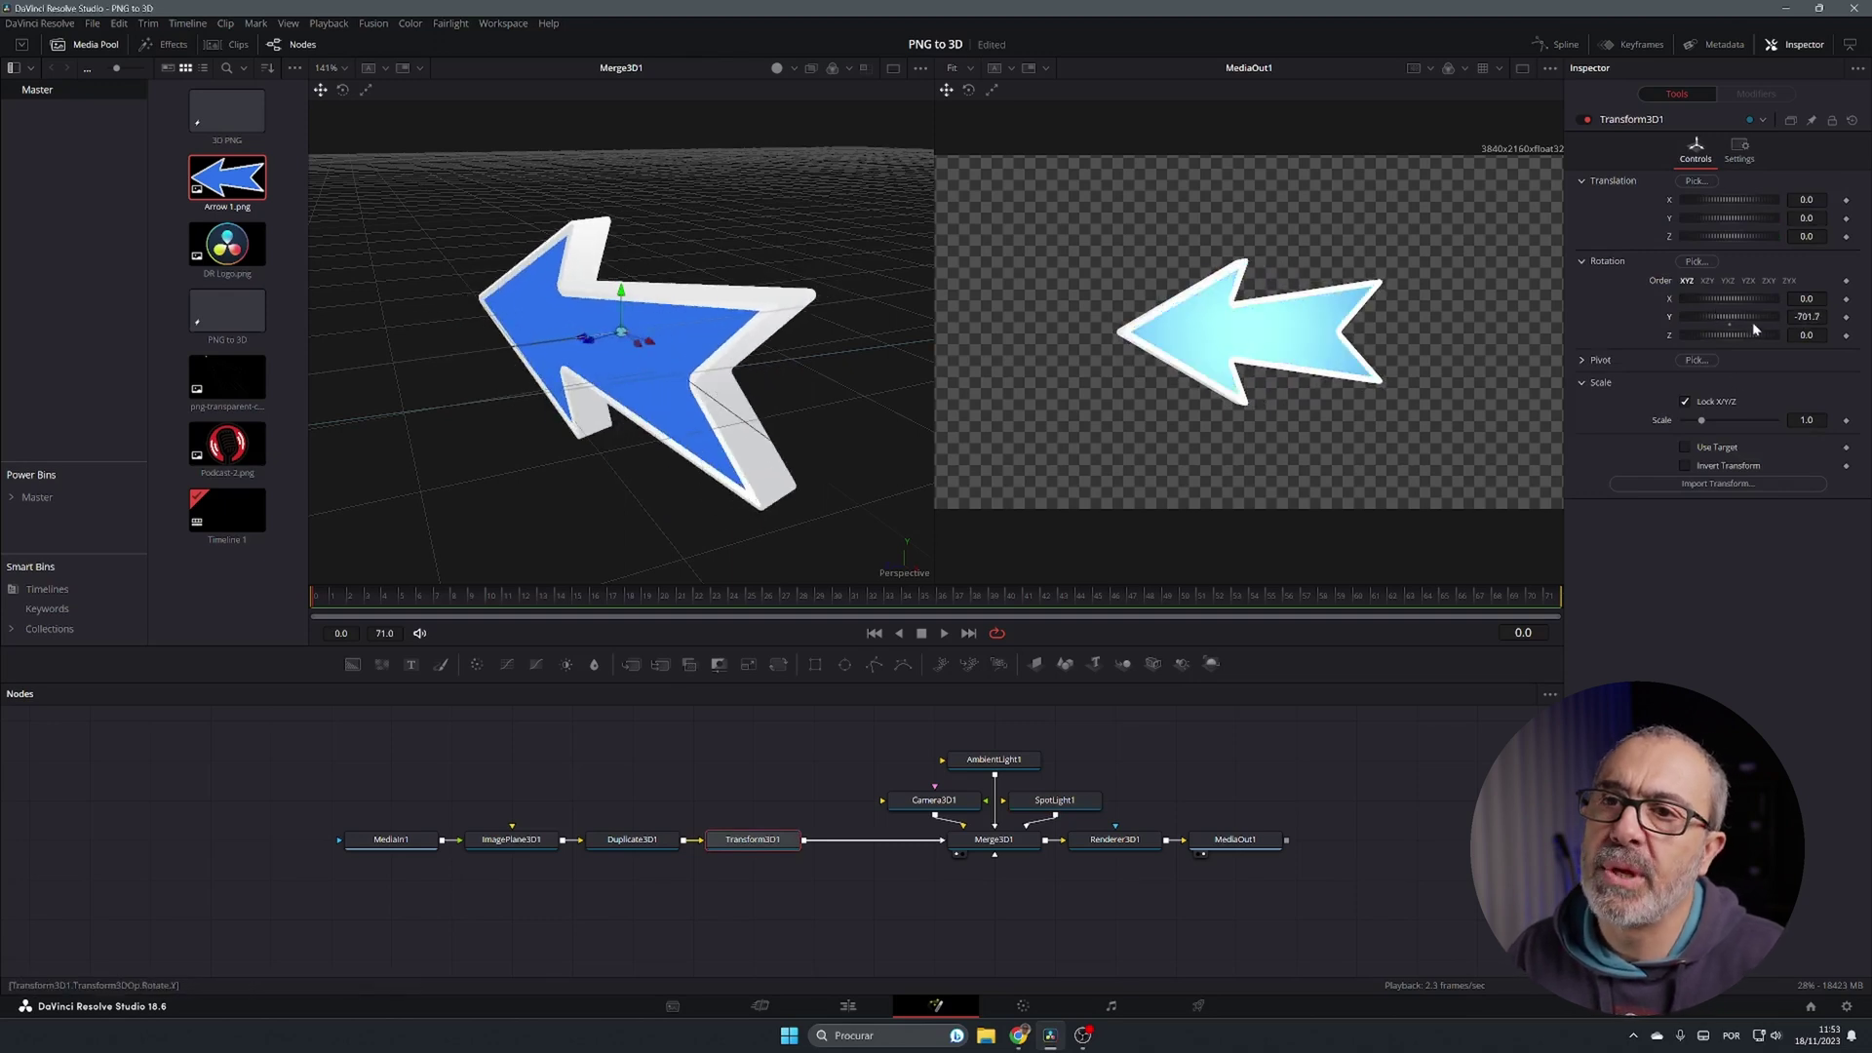
pyautogui.moveTo(1767, 315); pyautogui.dragTo(1697, 343)
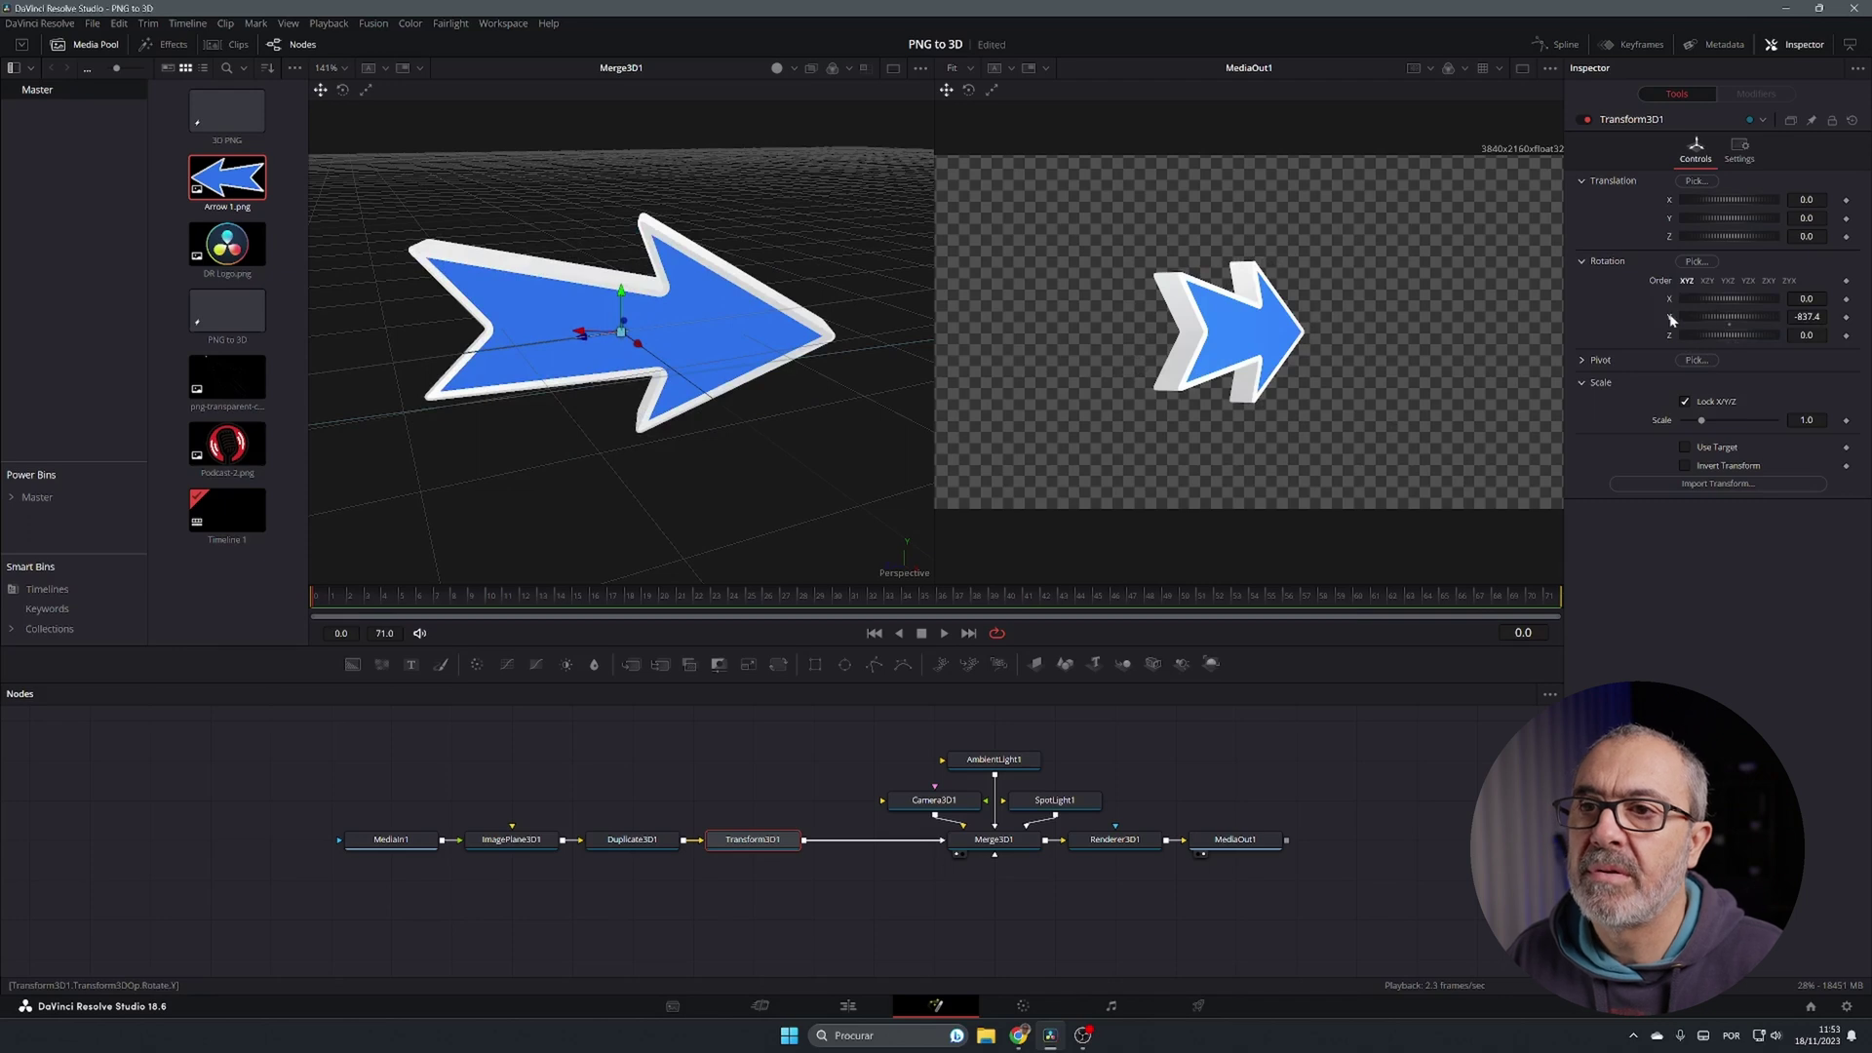
pyautogui.doubleClick(1732, 322)
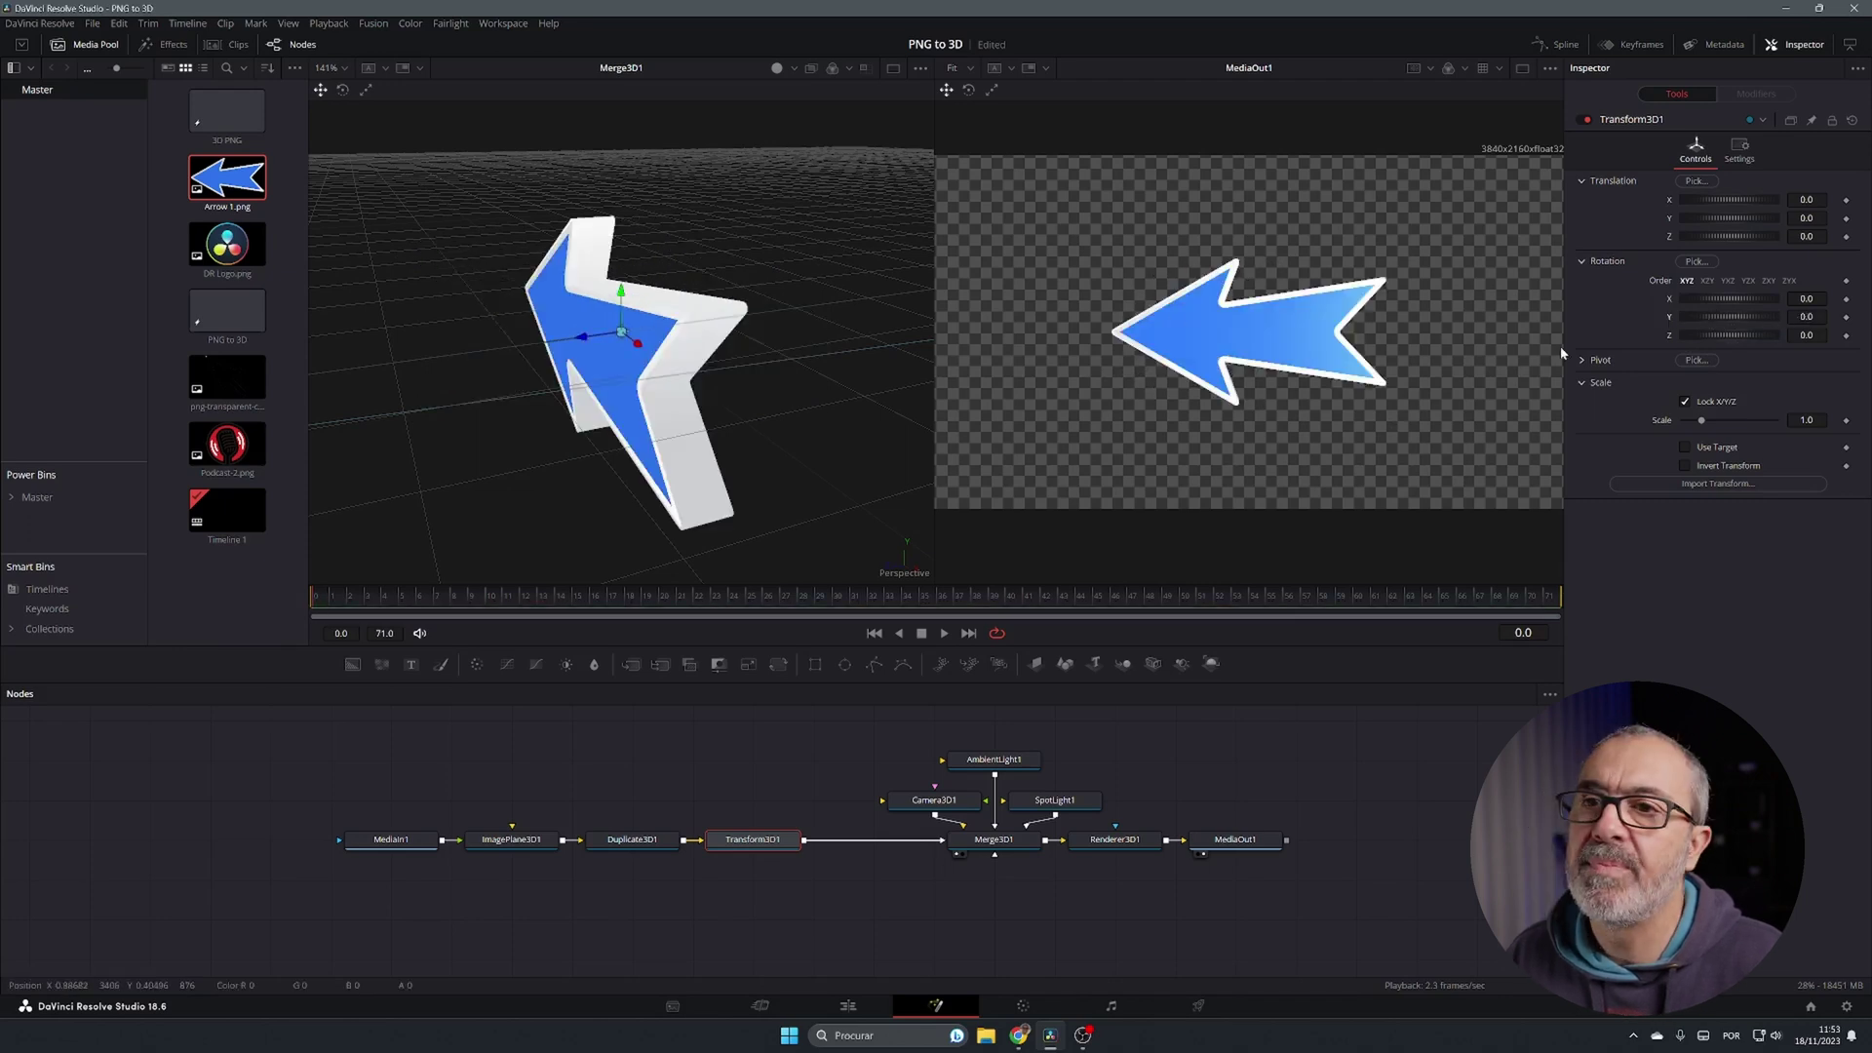
# - Keyframe Transform3D1's Y rotation at -360 on frame 0
pyautogui.click(1845, 317)
pyautogui.click(1806, 317)
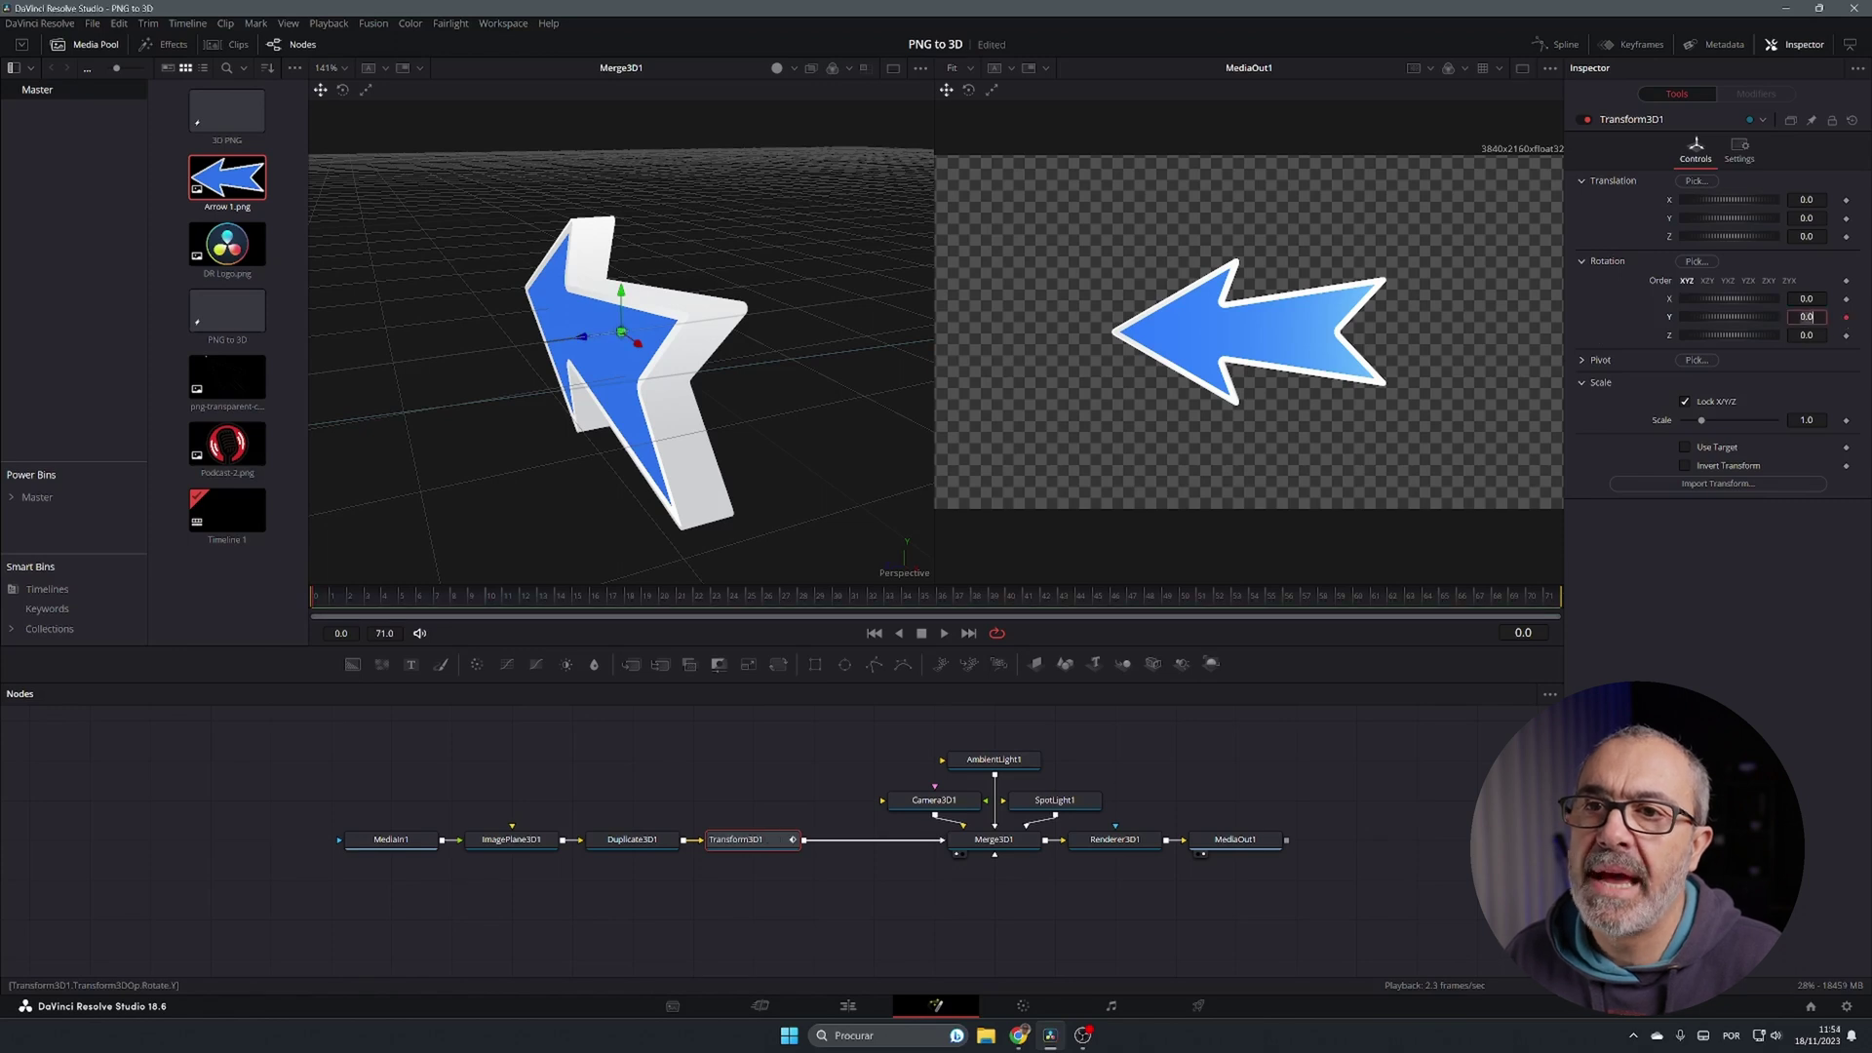
pyautogui.write('-360')
pyautogui.press('Tab')
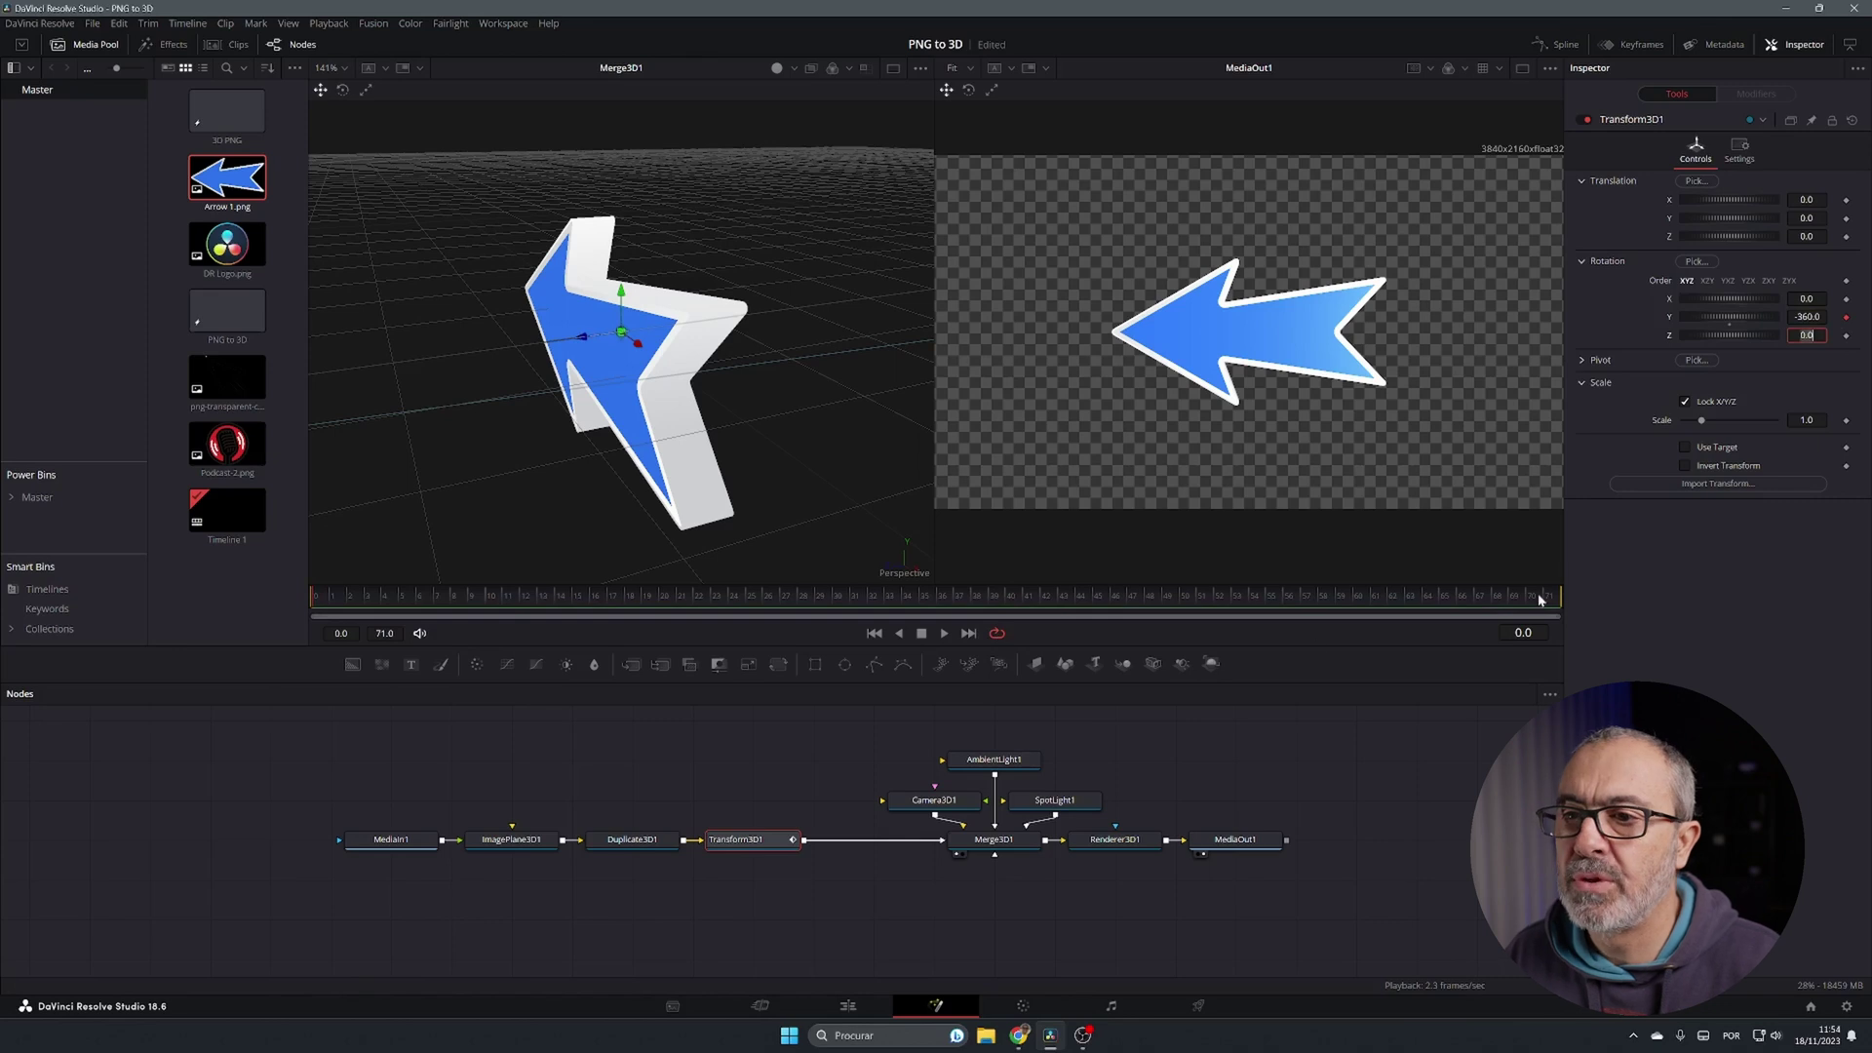
# - Keyframe Transform3D1's Y rotation at 360 on frame 71 and play the spinning animation from the first frame
pyautogui.click(1795, 317)
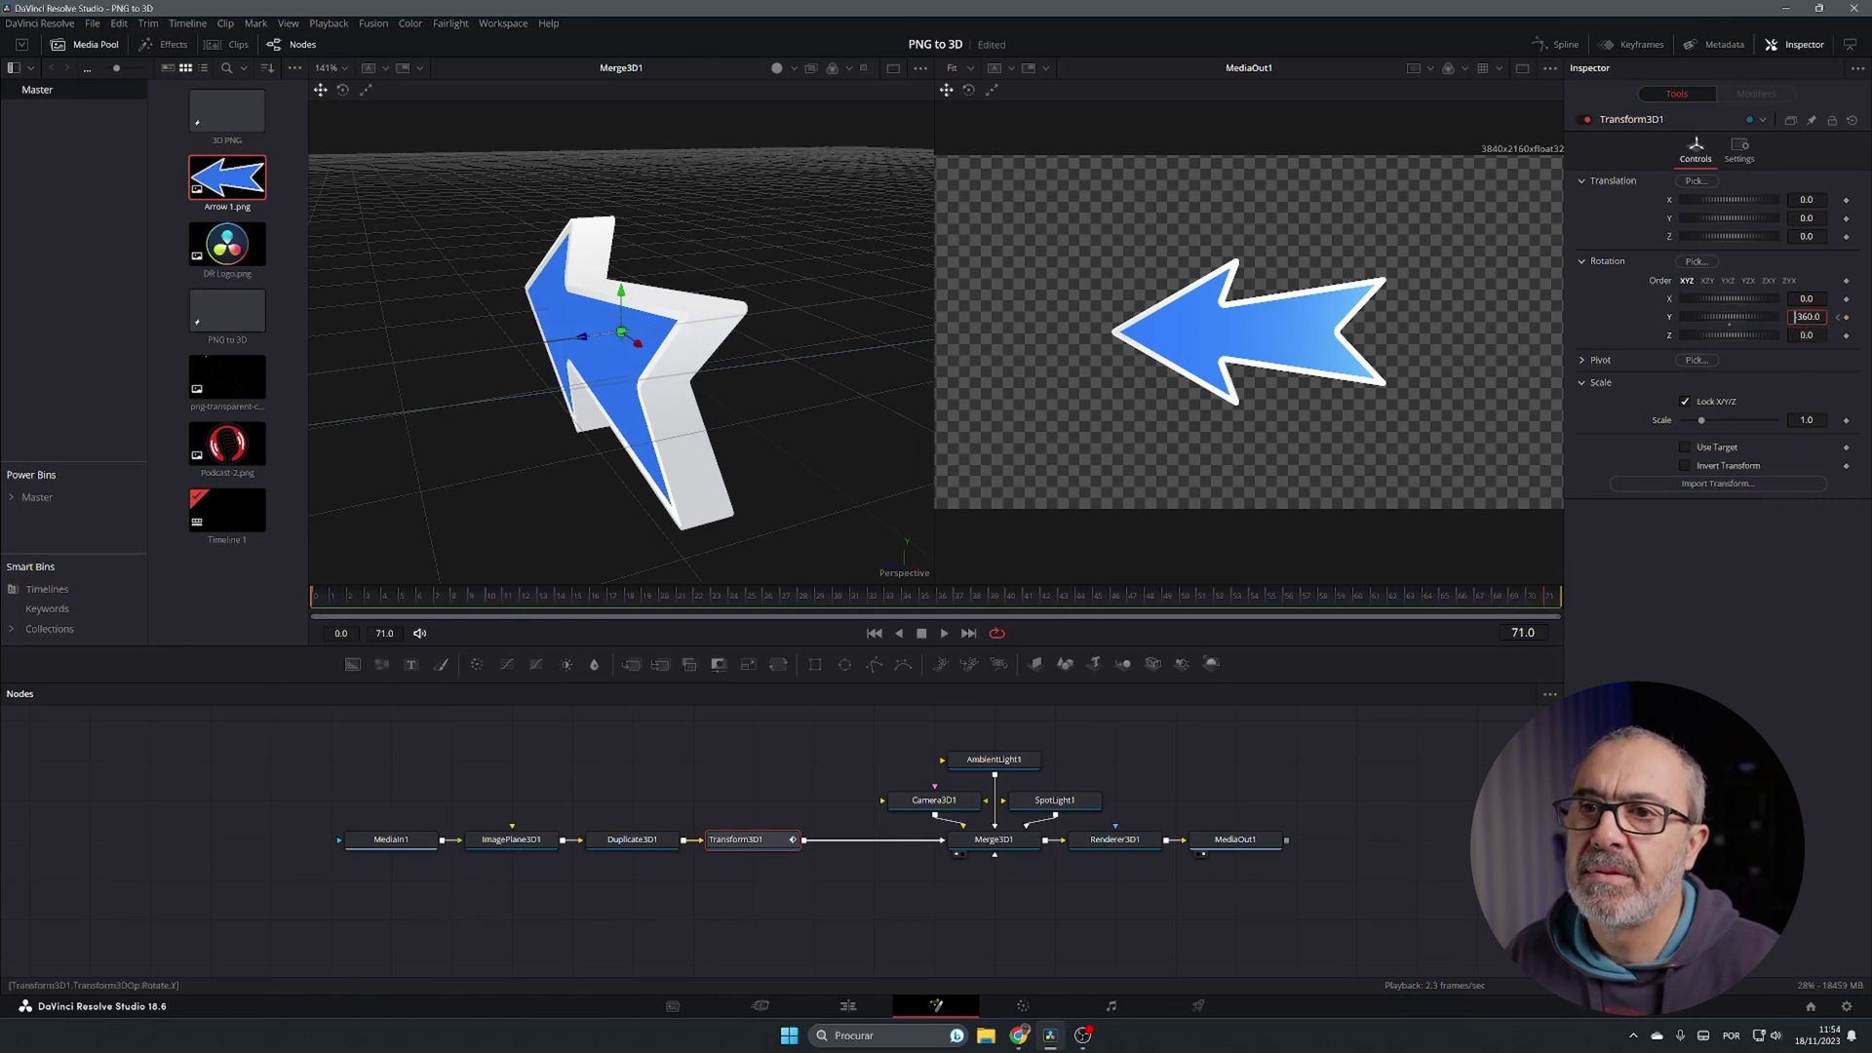
pyautogui.press('BackSpace')
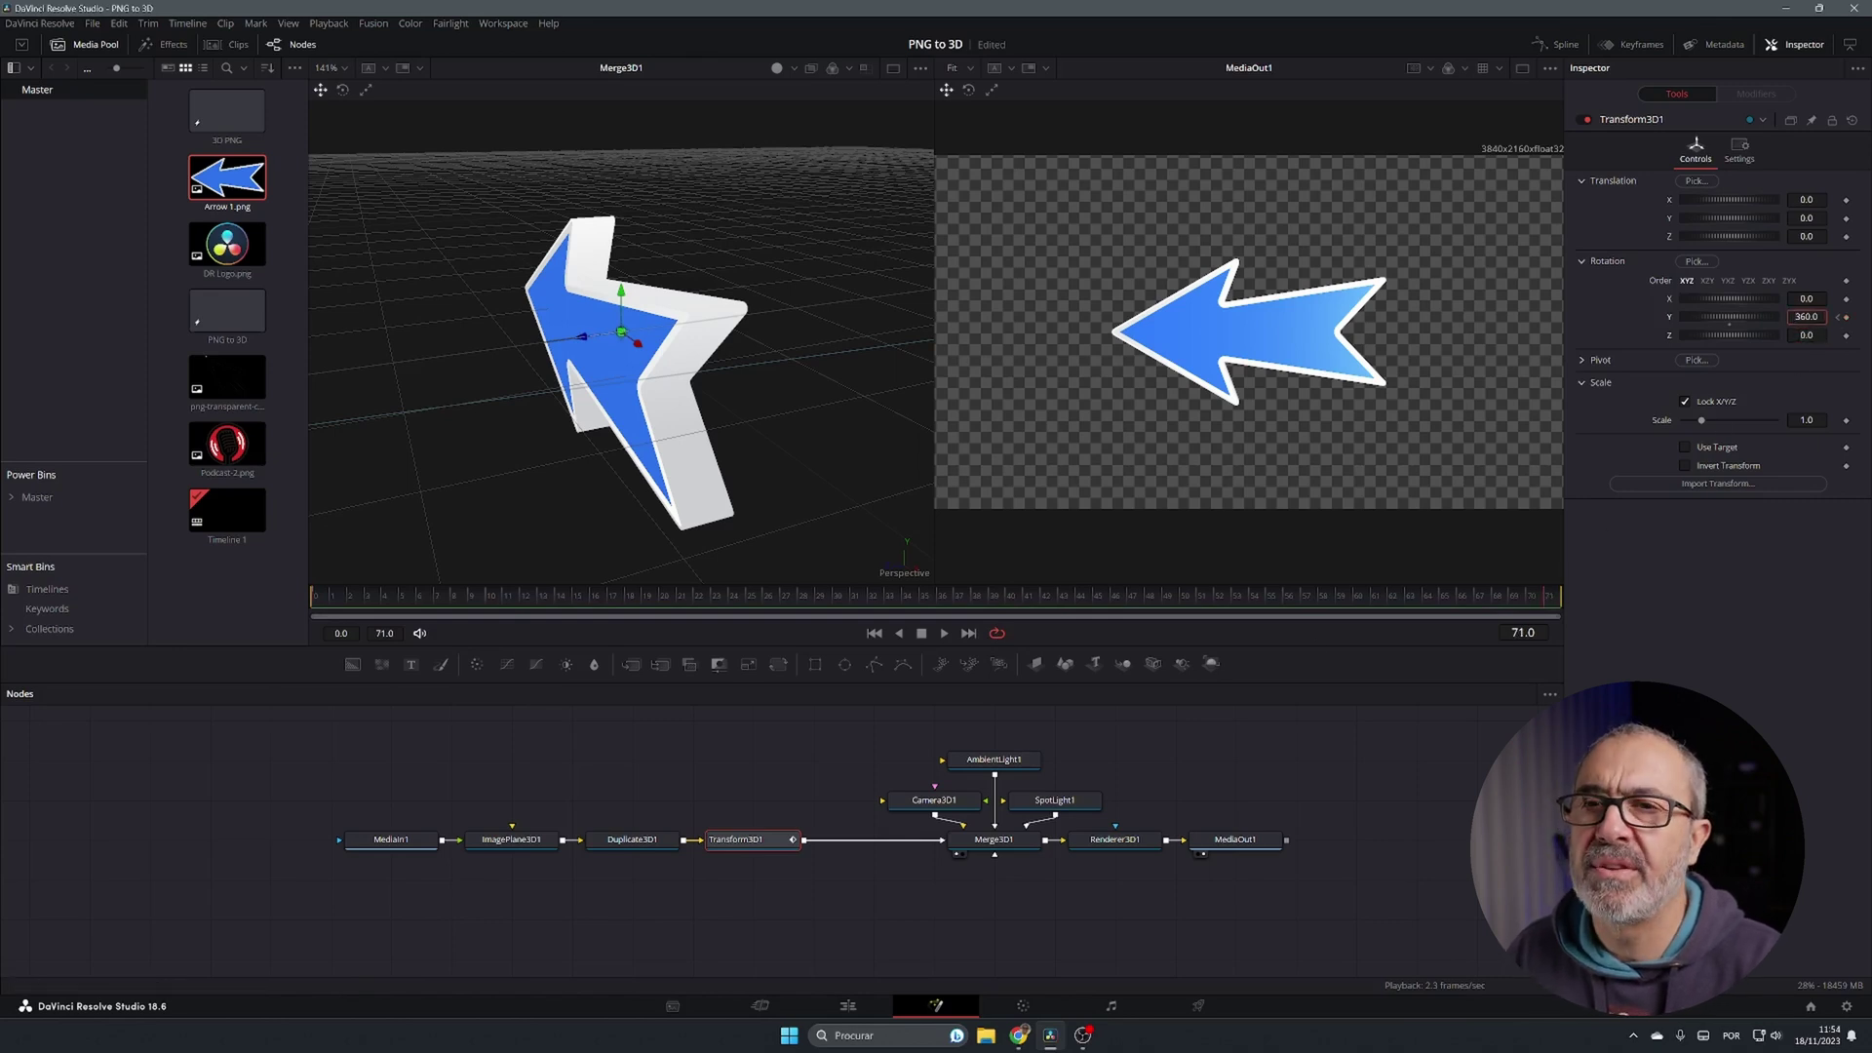
pyautogui.press('Tab')
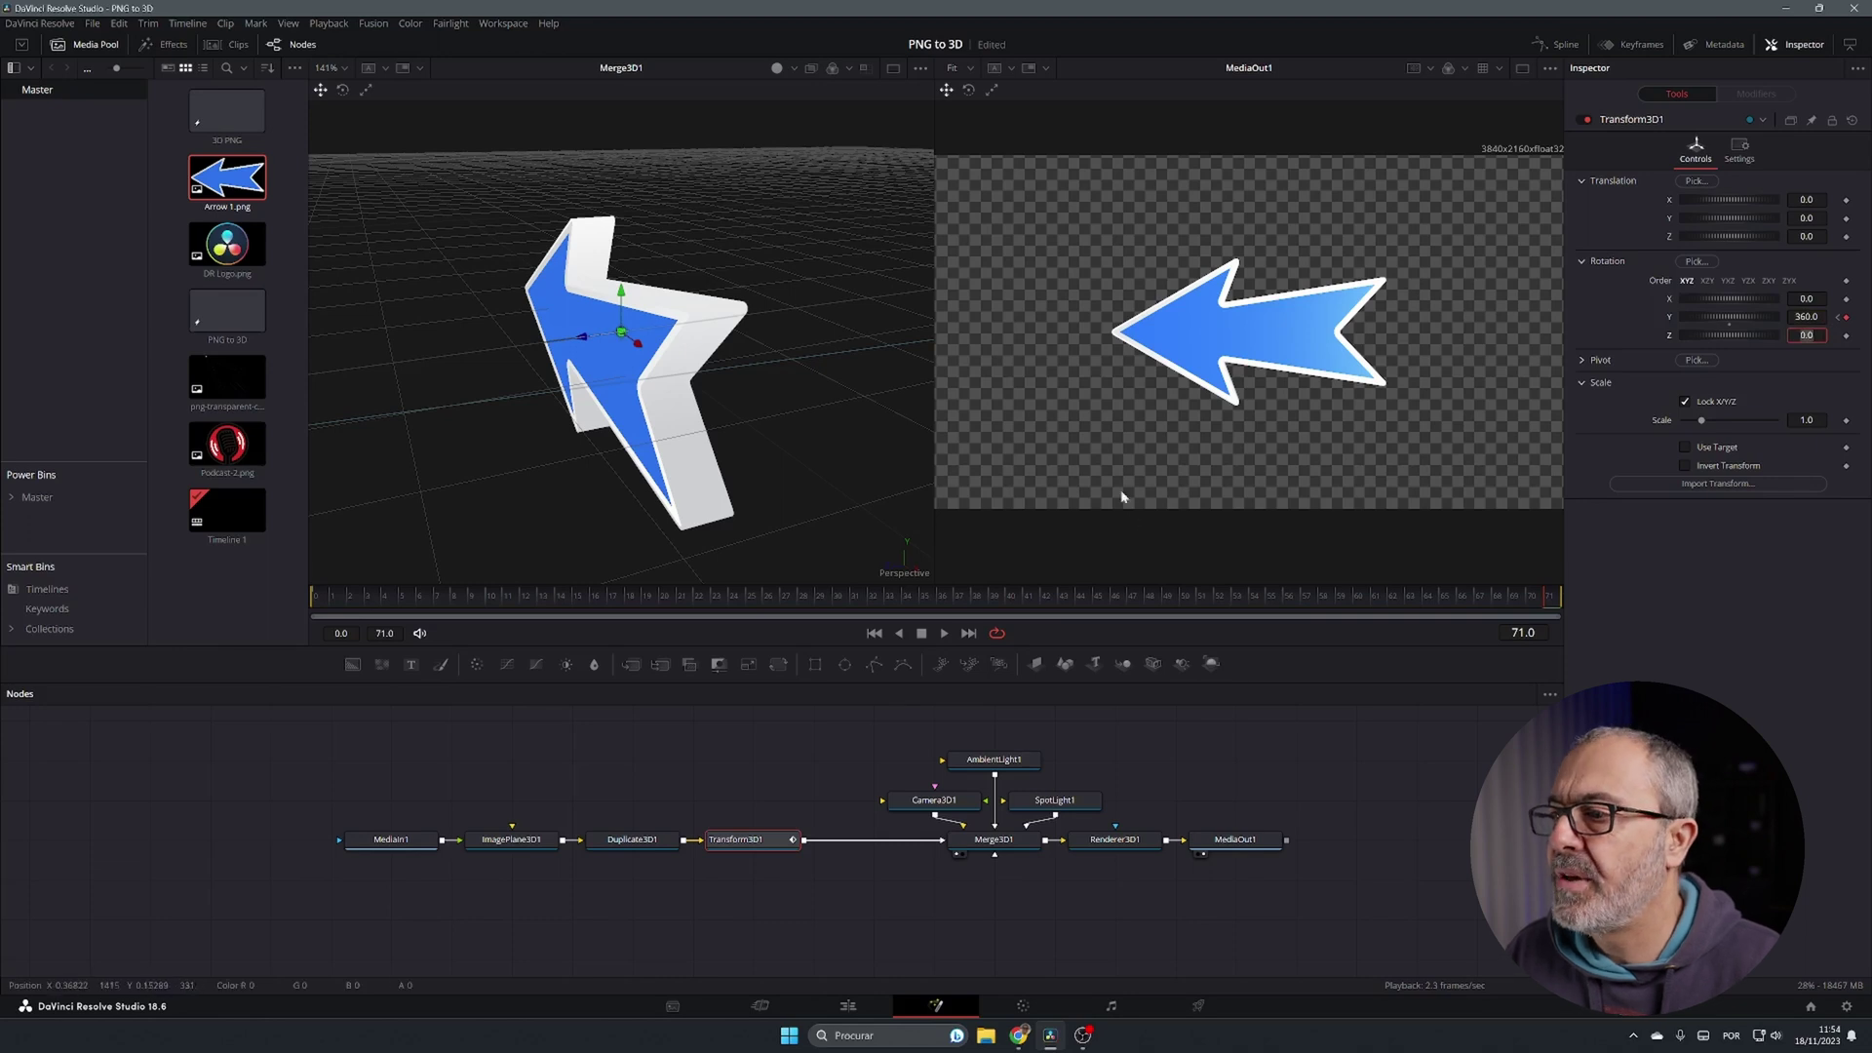
pyautogui.click(880, 632)
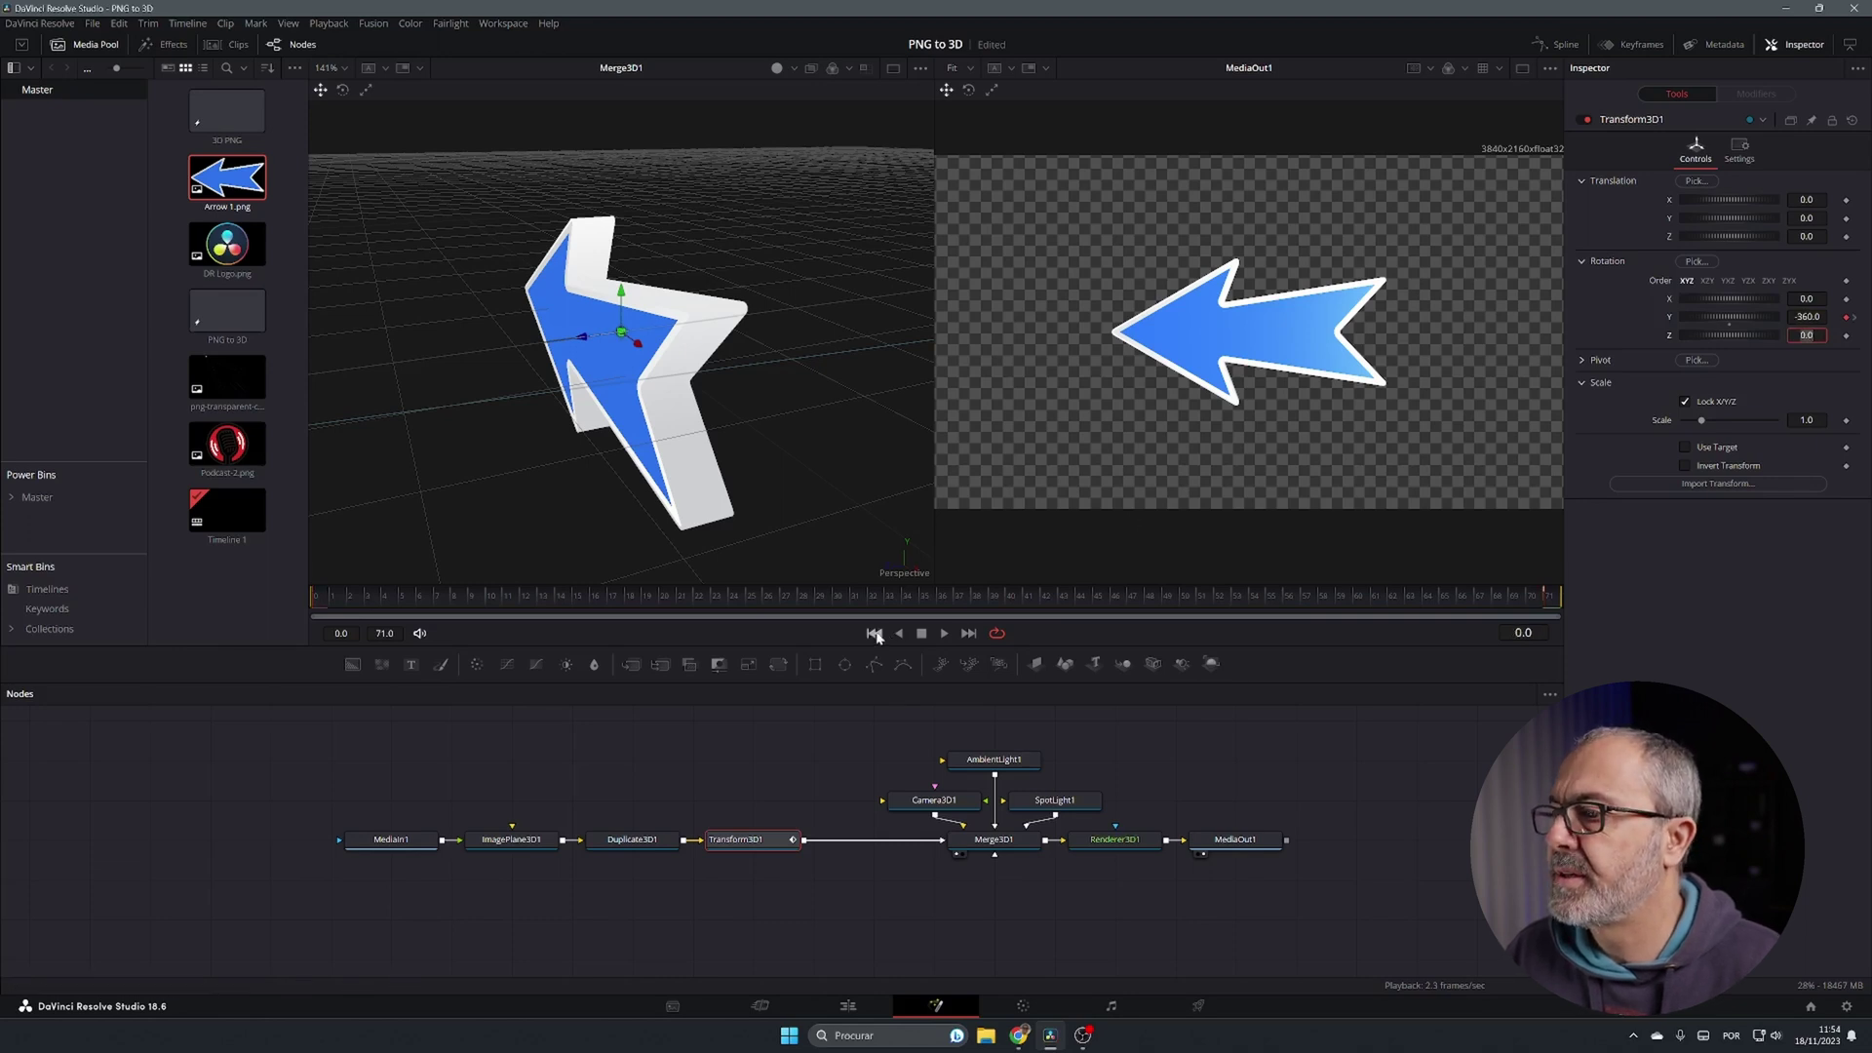
pyautogui.click(945, 633)
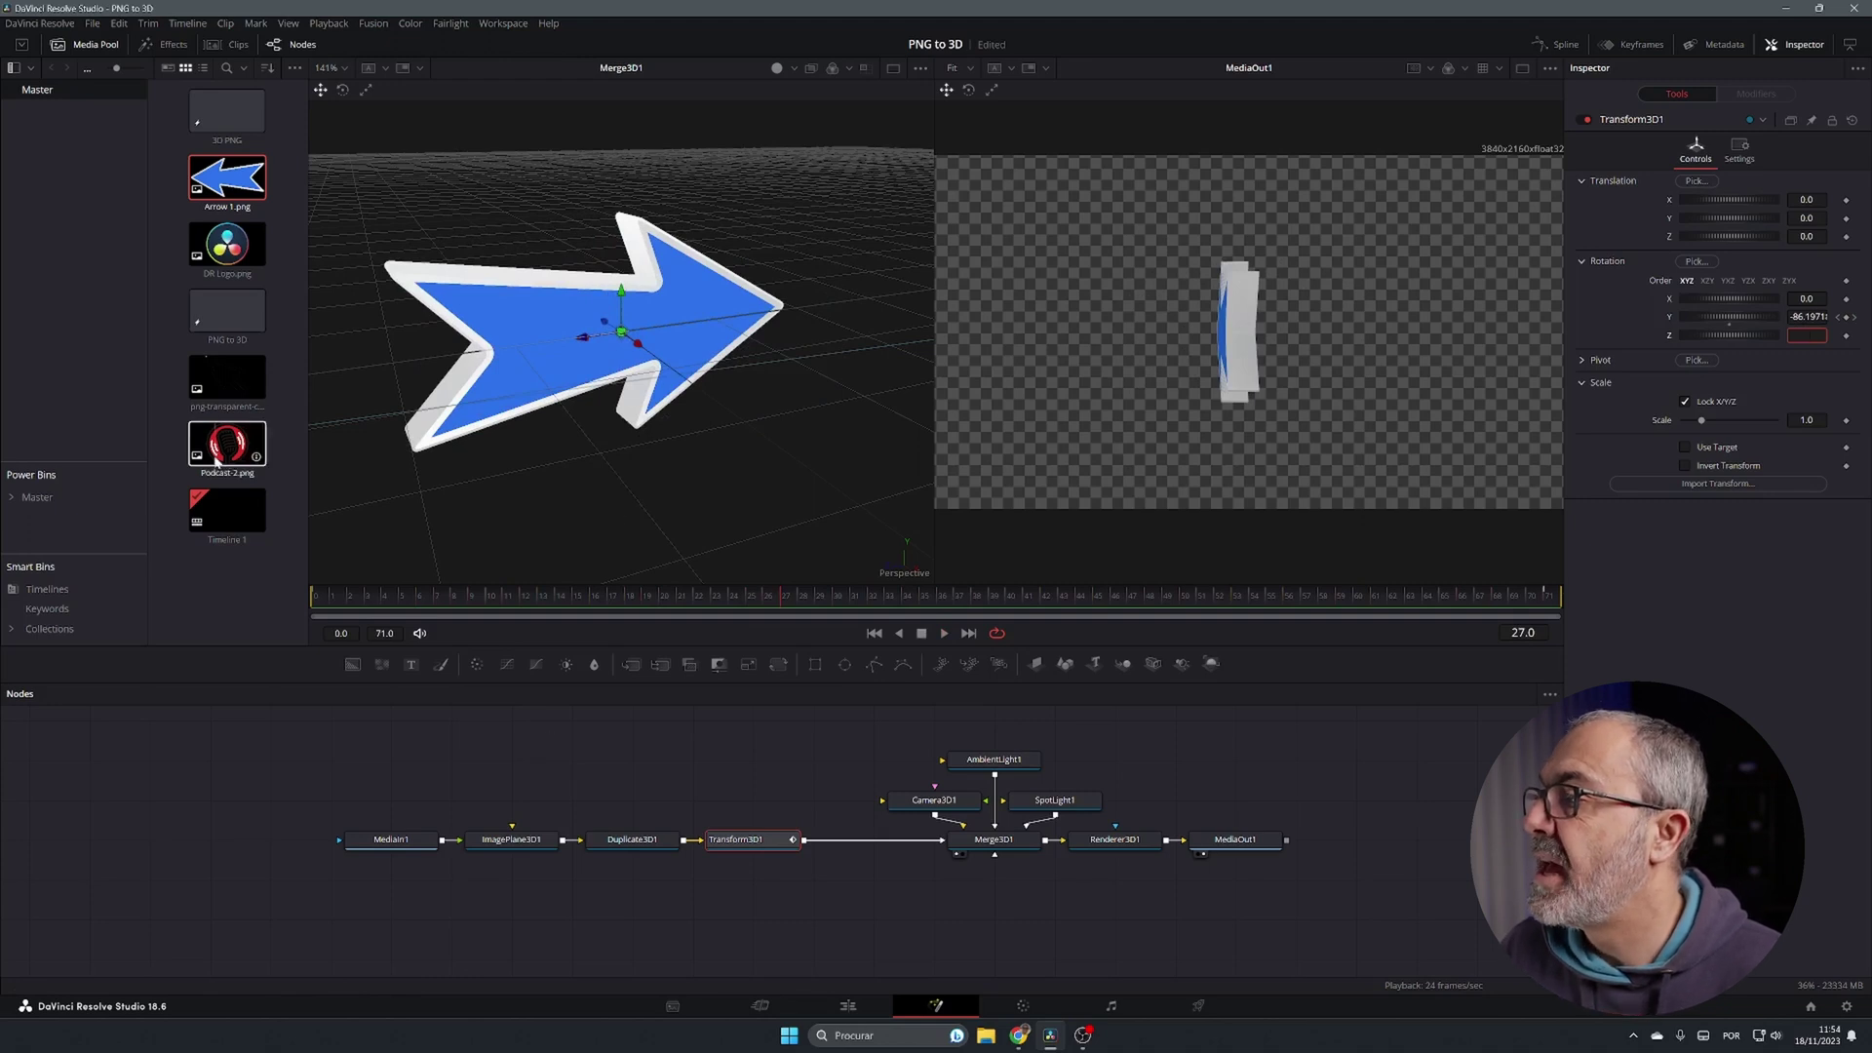
# - Add Podcast-2.png to the node graph, connect it to ImagePlane3D1 in place of the arrow image, and play the animation
pyautogui.moveTo(228, 461); pyautogui.dragTo(370, 895)
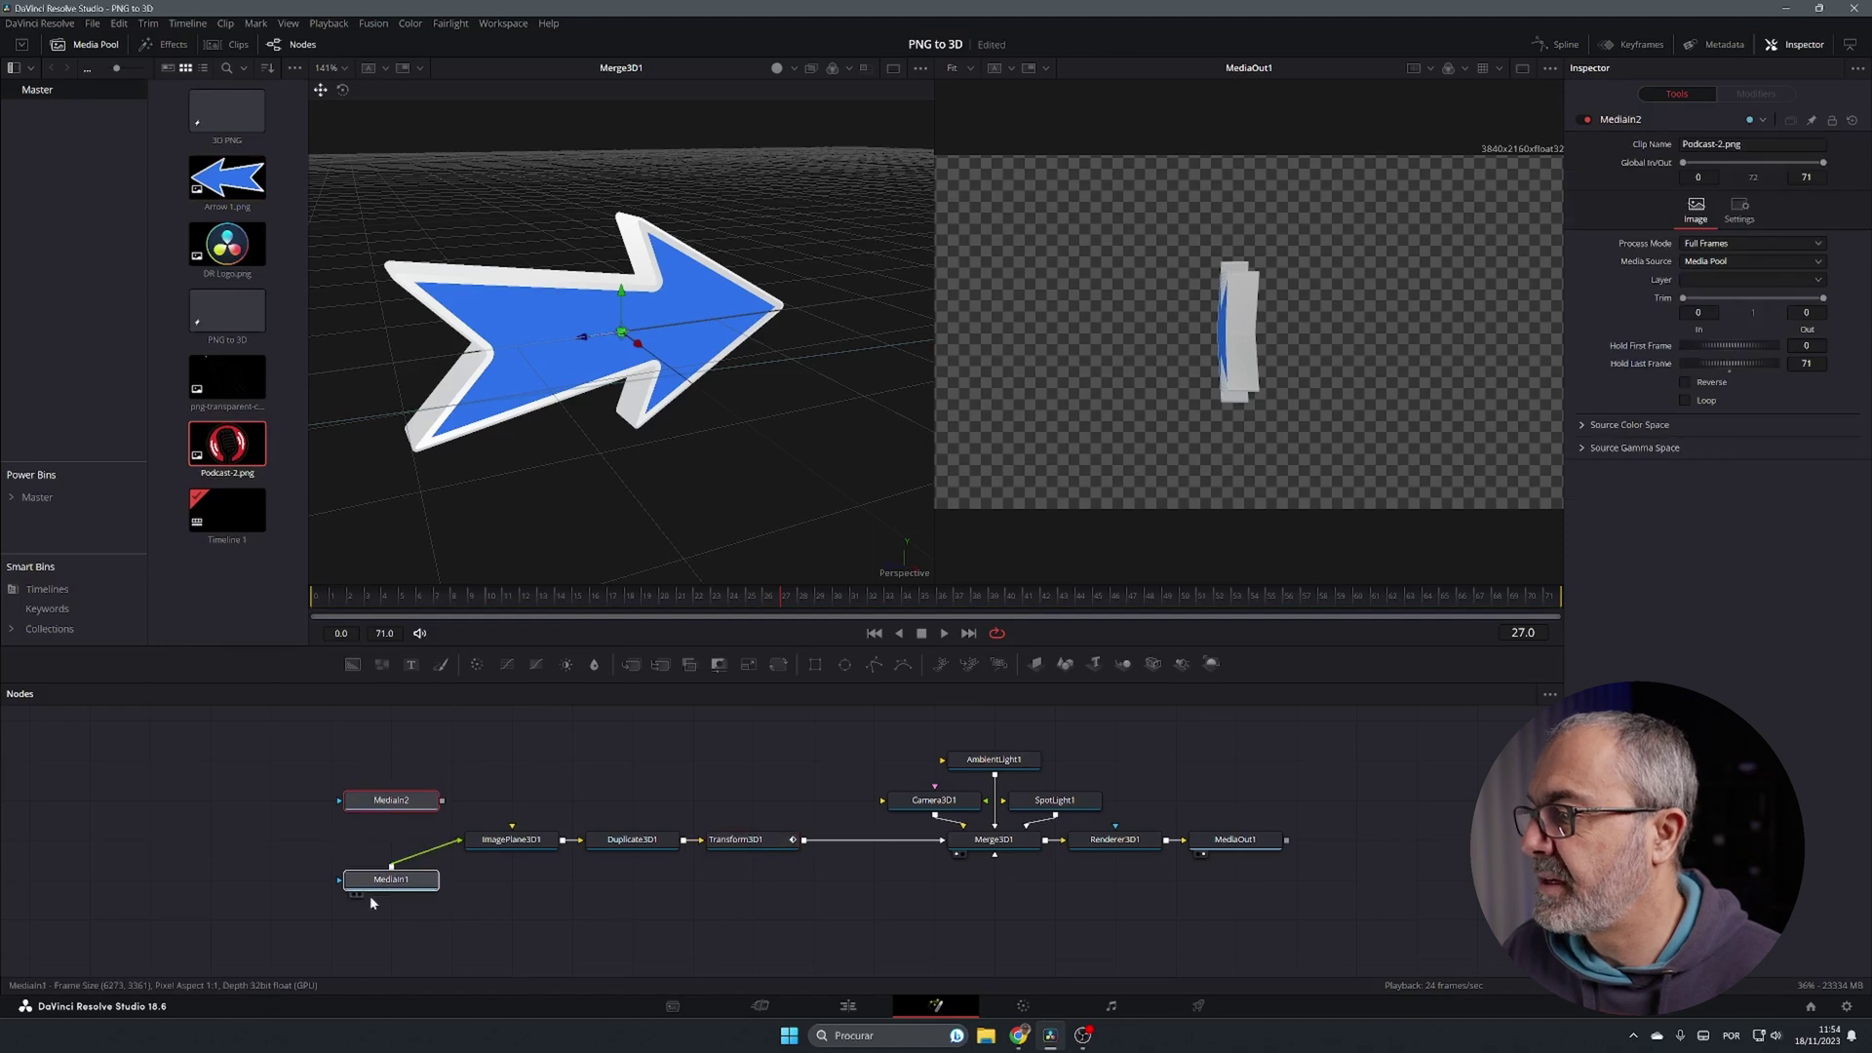
pyautogui.click(454, 853)
pyautogui.moveTo(444, 840); pyautogui.dragTo(474, 845)
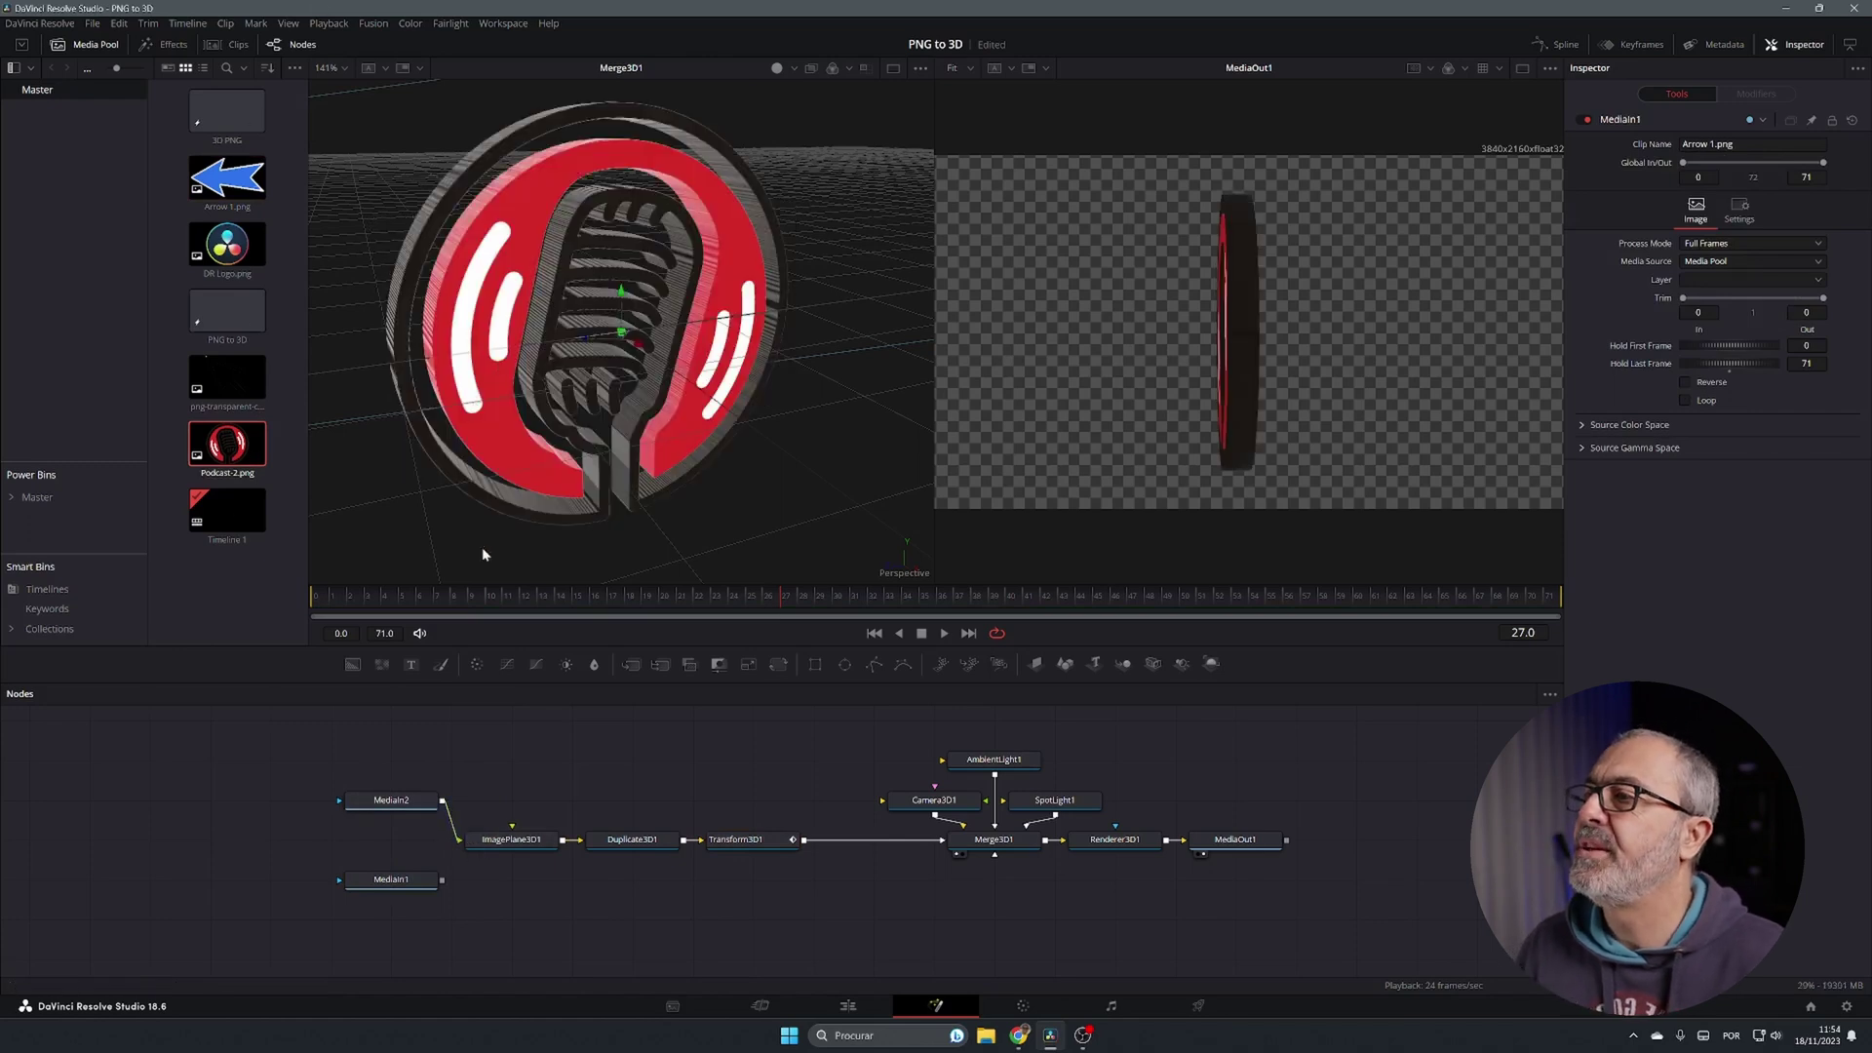
pyautogui.click(942, 632)
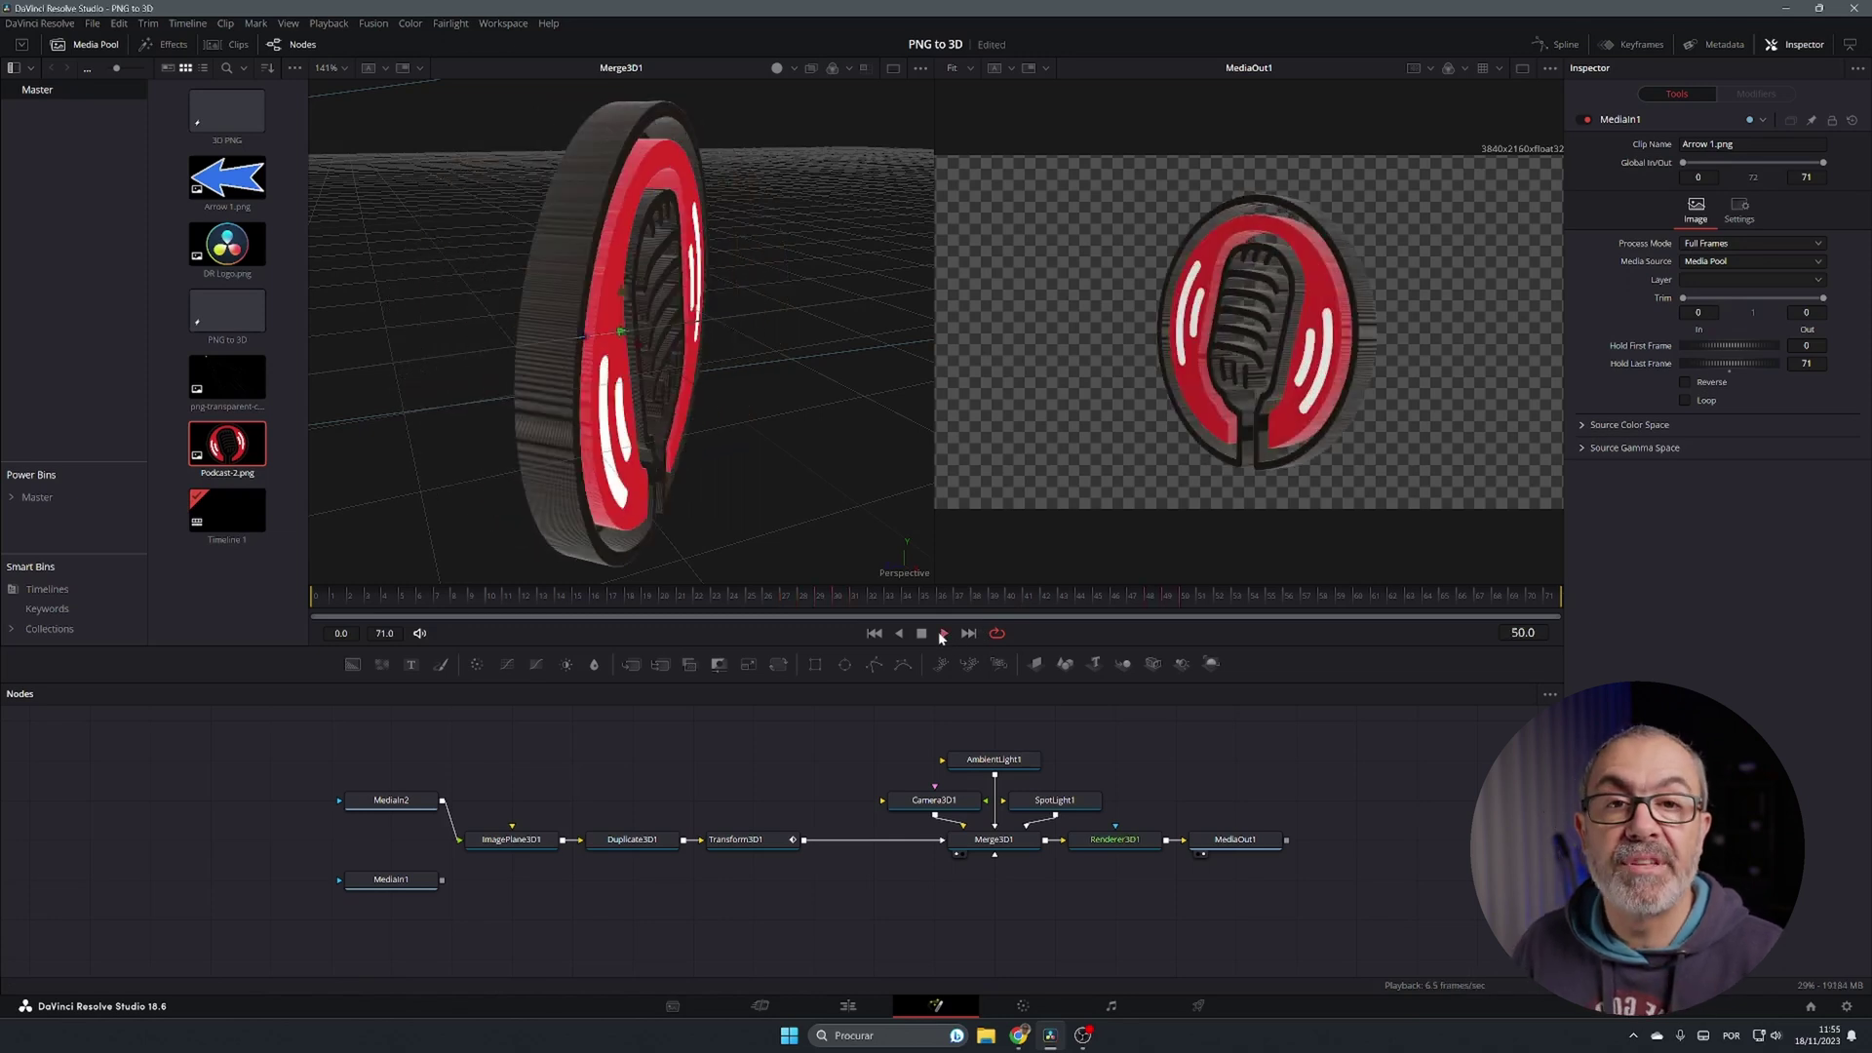